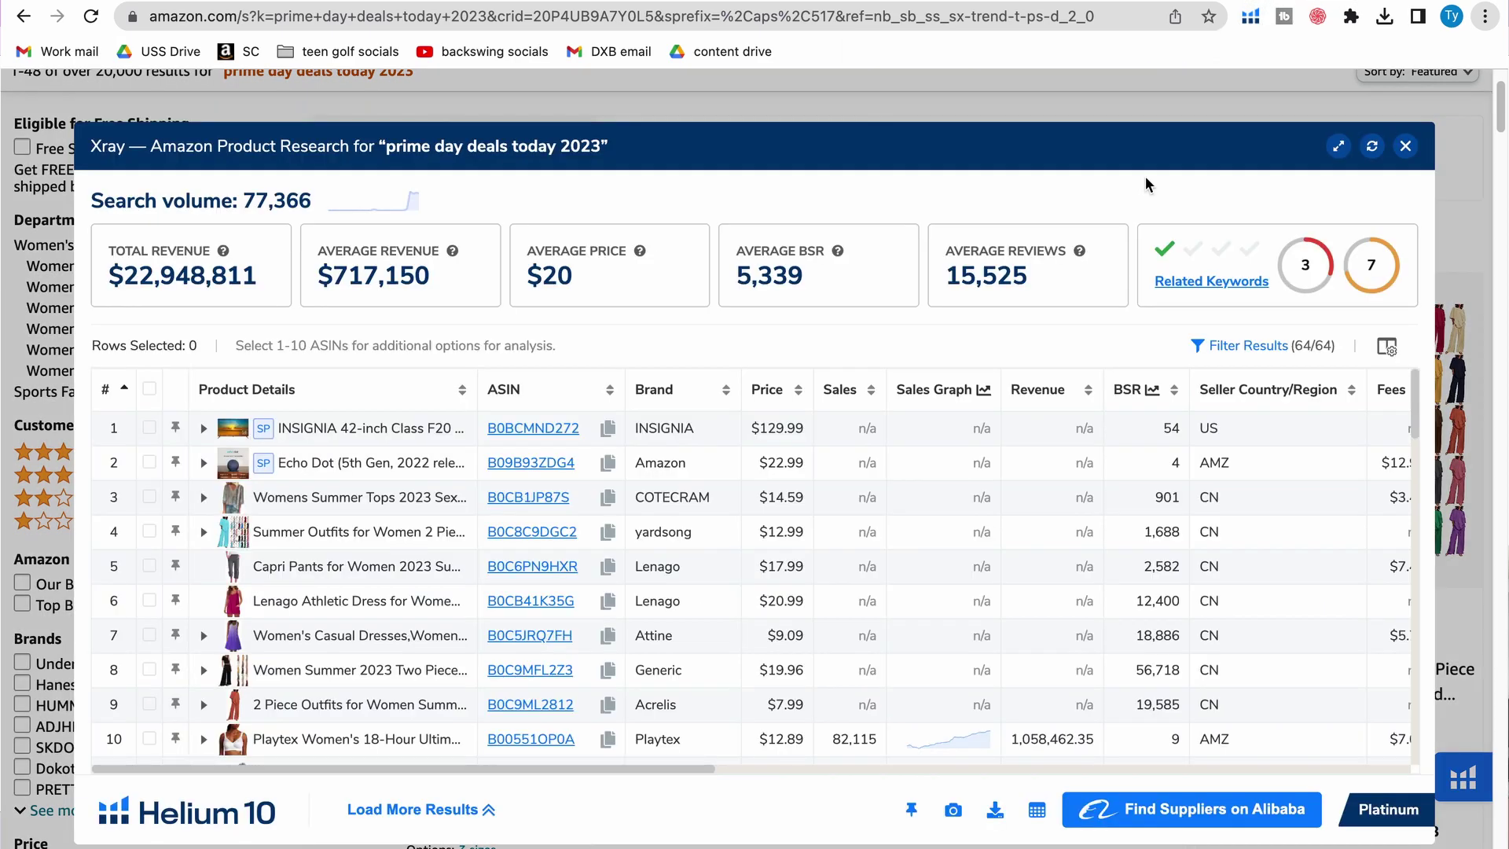
- Look through the Xray product research results for "prime day deals today 2023"
scroll(693, 482, "down", 5)
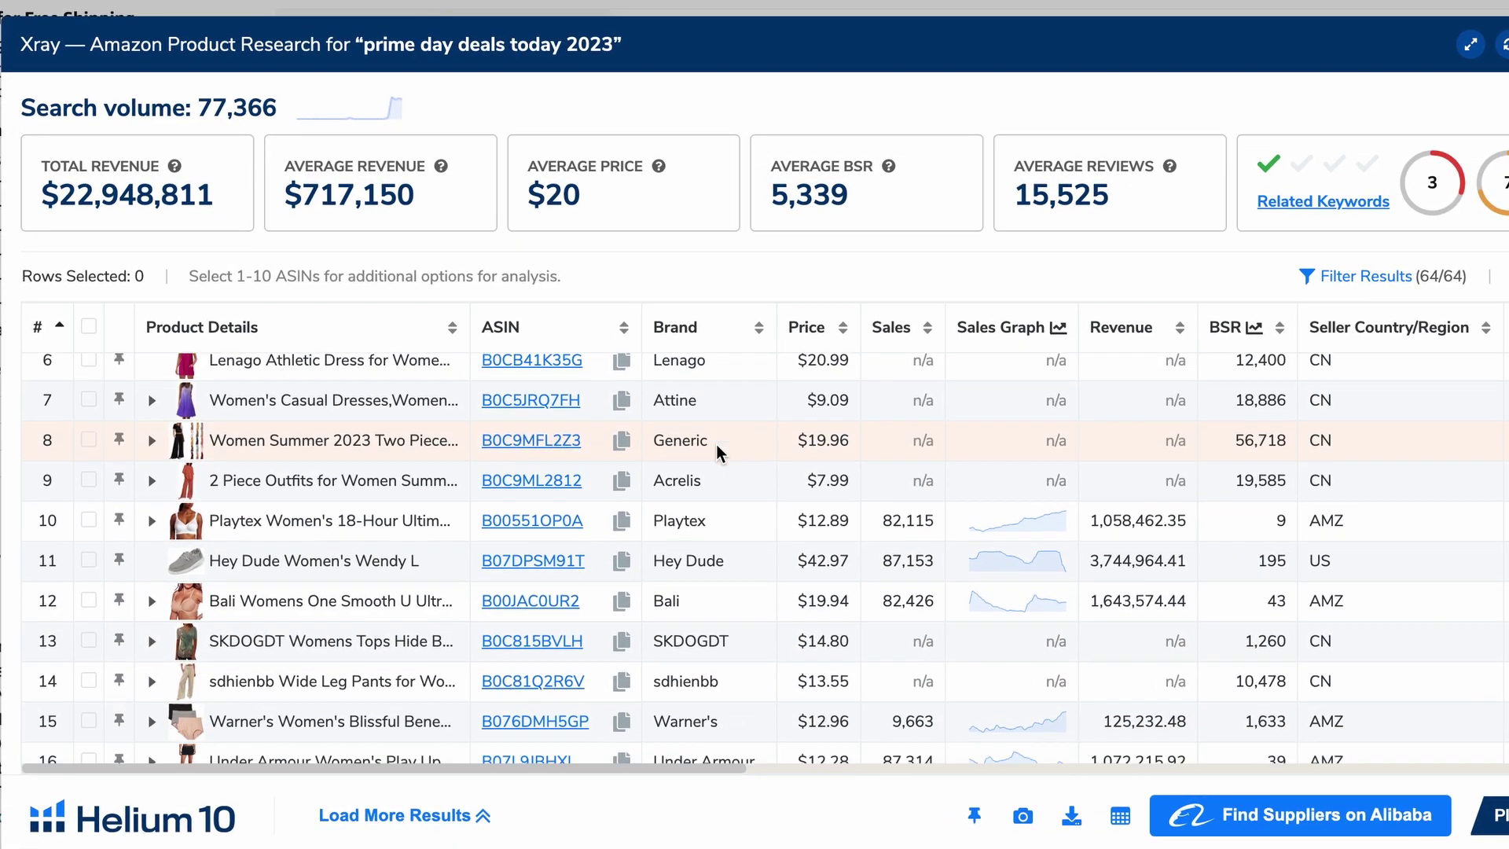
scroll(716, 448, "down", 5)
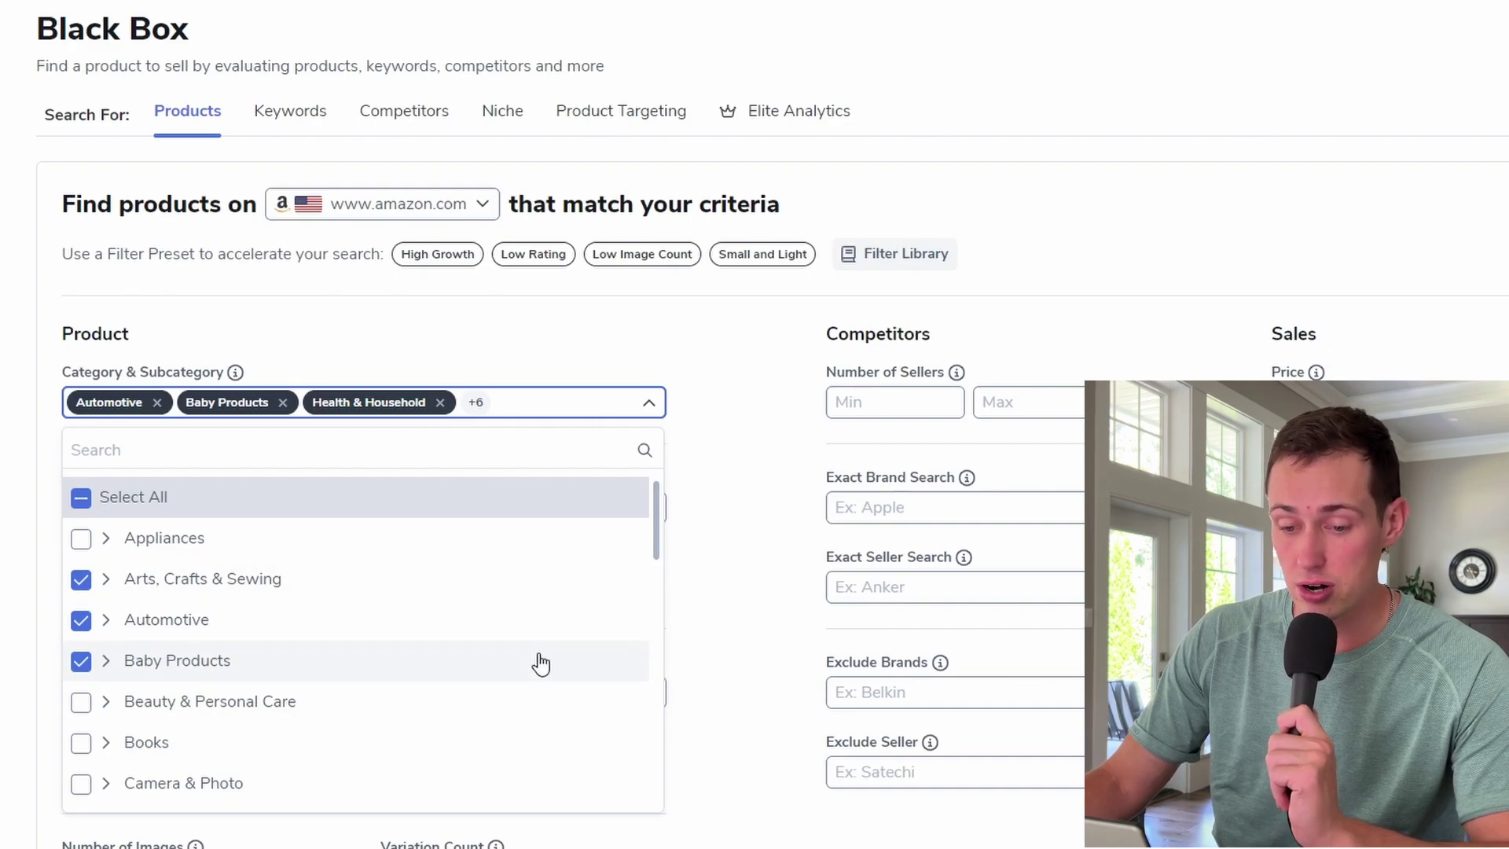
- Review which categories are selected in the Black Box product category filter, from the start to the end of the list
scroll(541, 664, "down", 3)
scroll(541, 664, "down", 3)
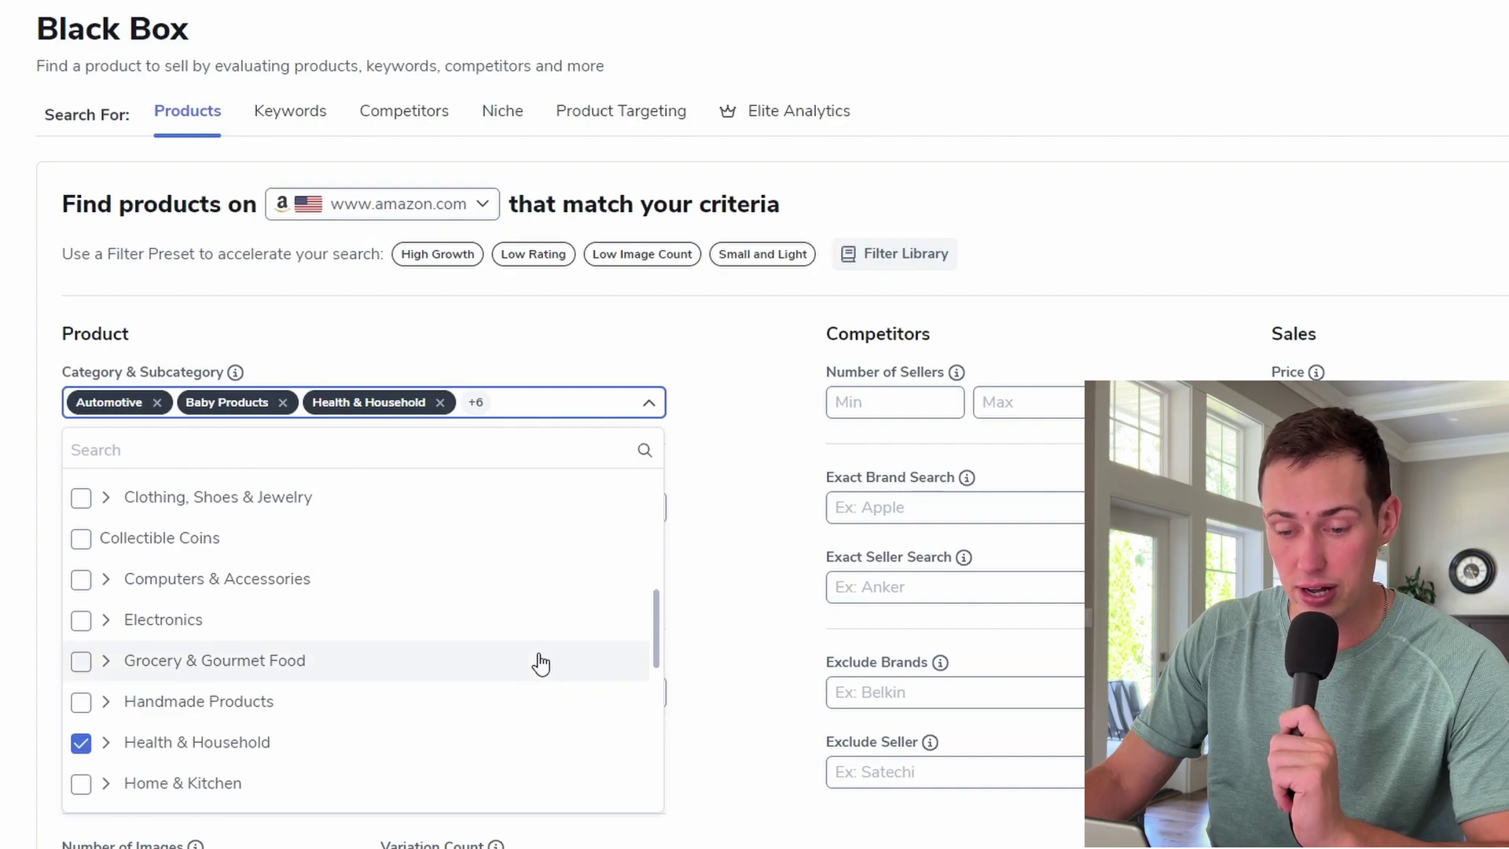
scroll(541, 664, "down", 4)
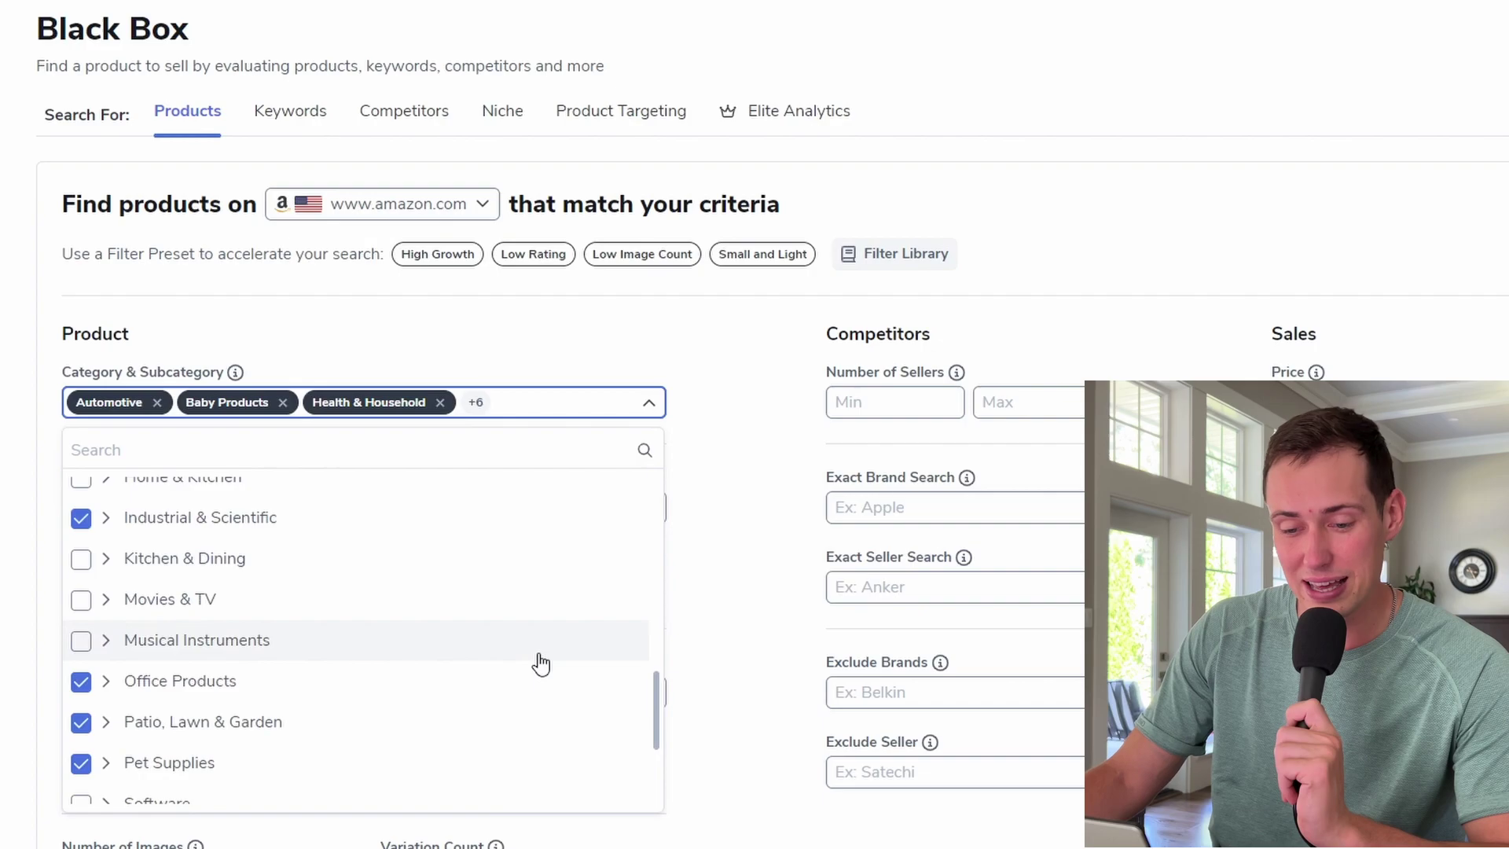
scroll(540, 664, "down", 2)
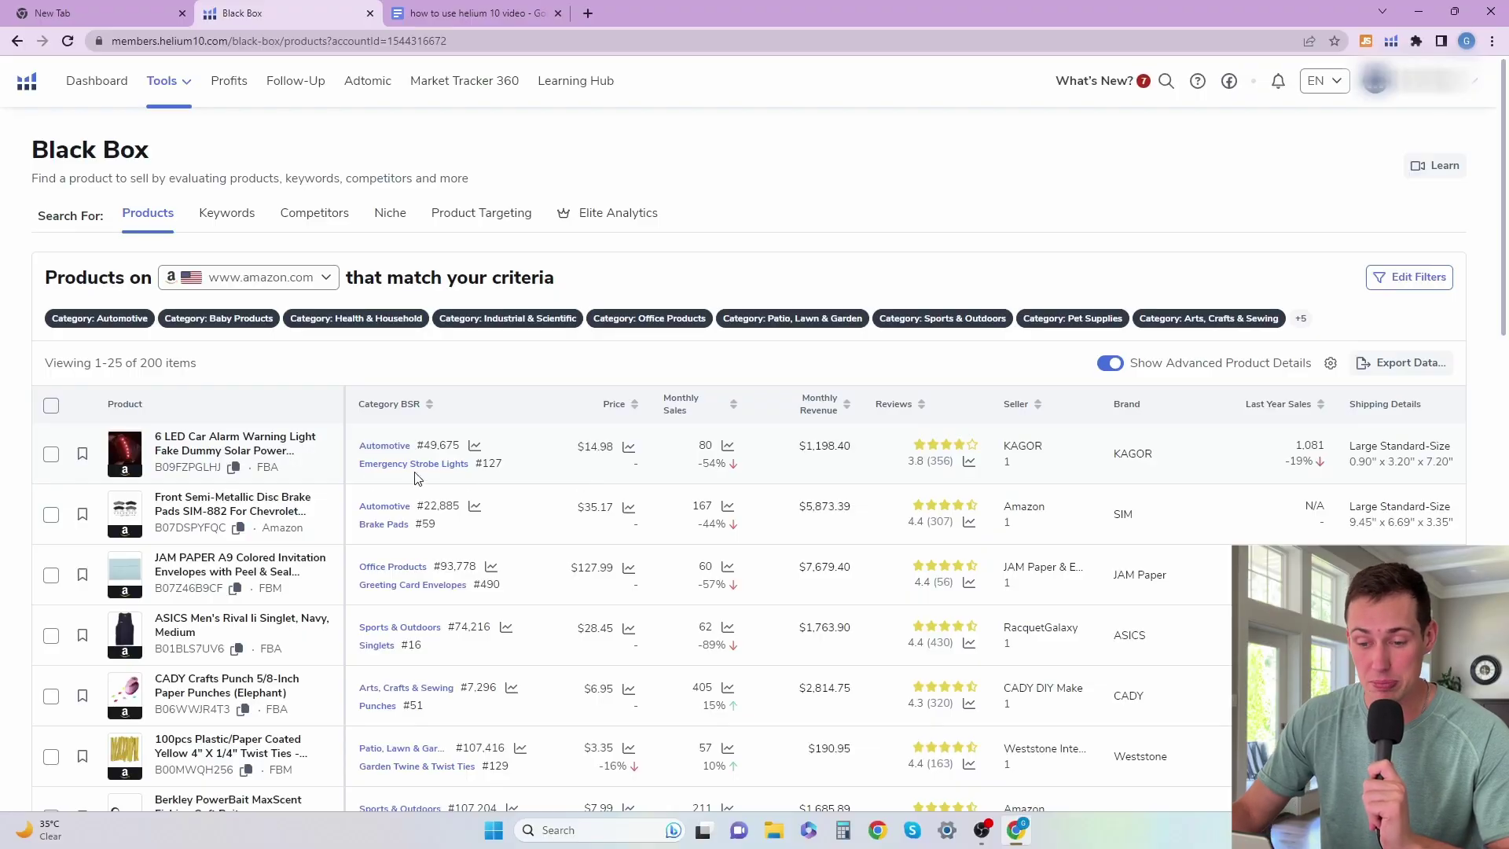
- Look through the Black Box products that match the criteria, checking each product's sales, revenue and reviews
scroll(387, 528, "down", 3)
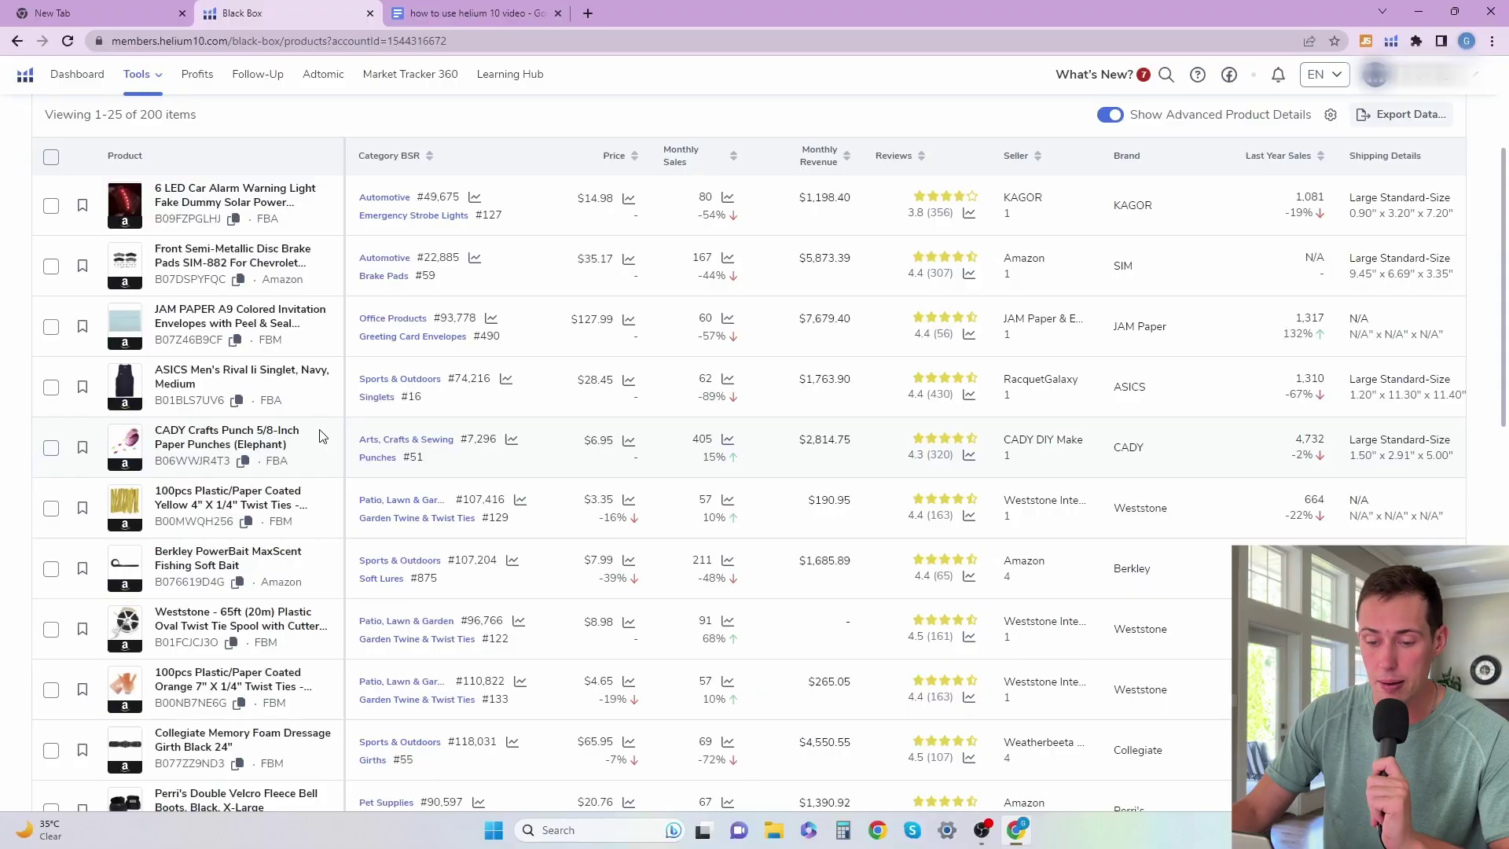
scroll(322, 437, "down", 1)
scroll(322, 436, "down", 2)
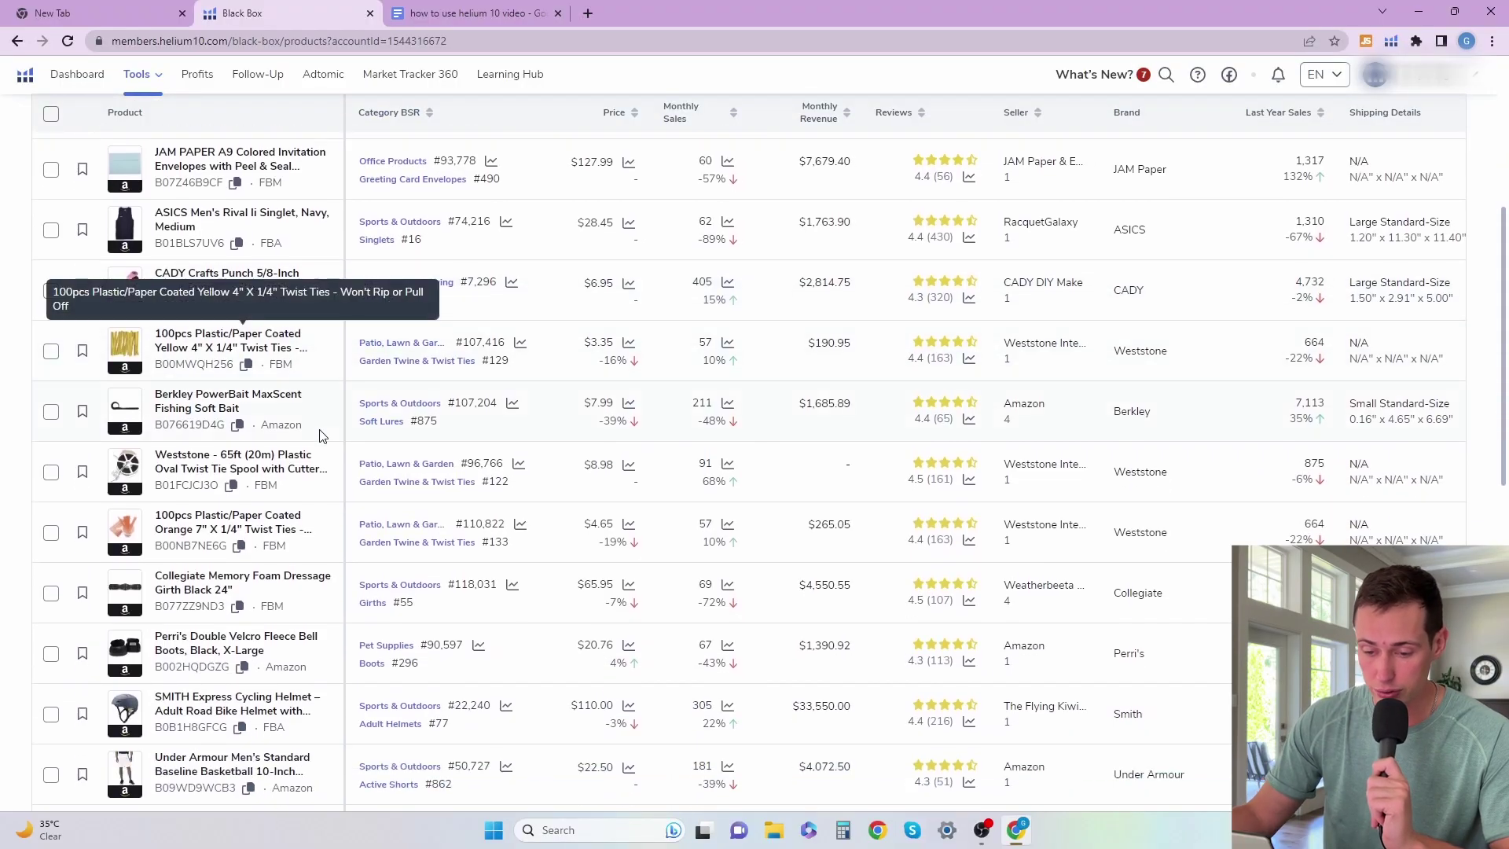
scroll(322, 437, "down", 3)
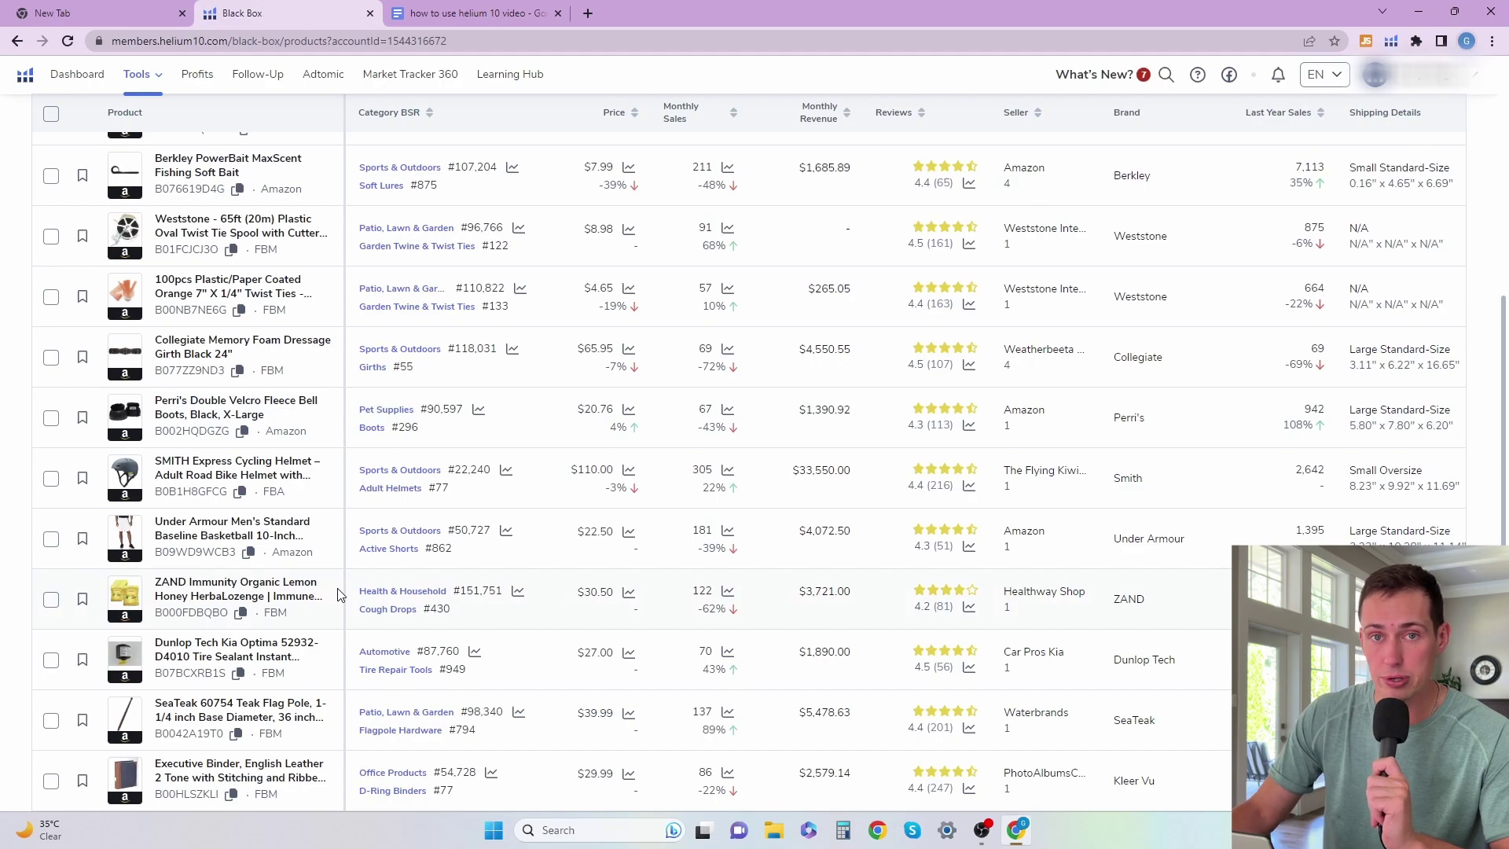
scroll(830, 414, "up", 6)
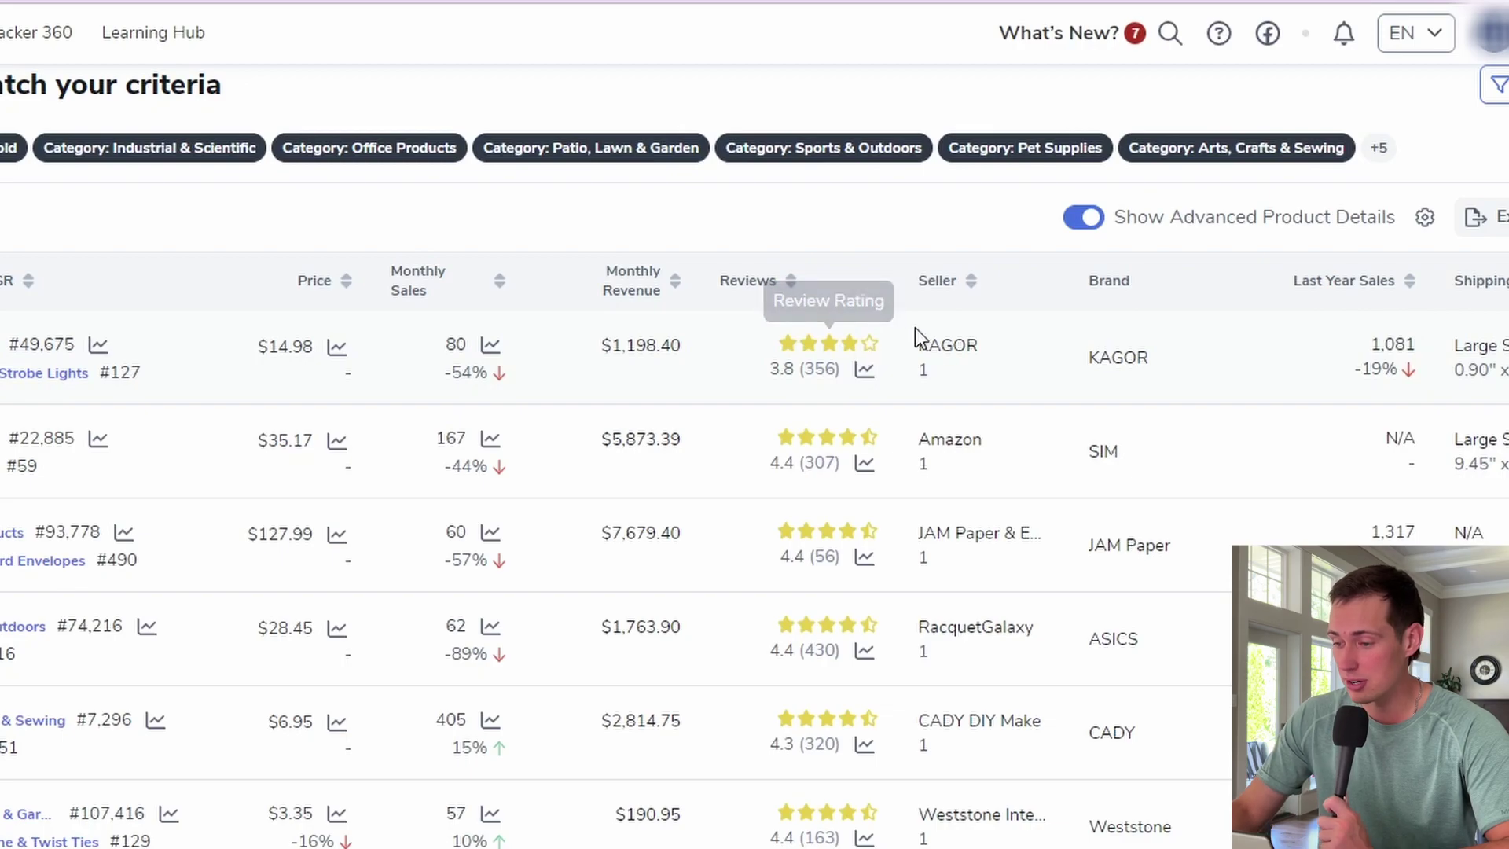
- Open the product table's display settings and review the remaining product detail columns
left_click(1425, 217)
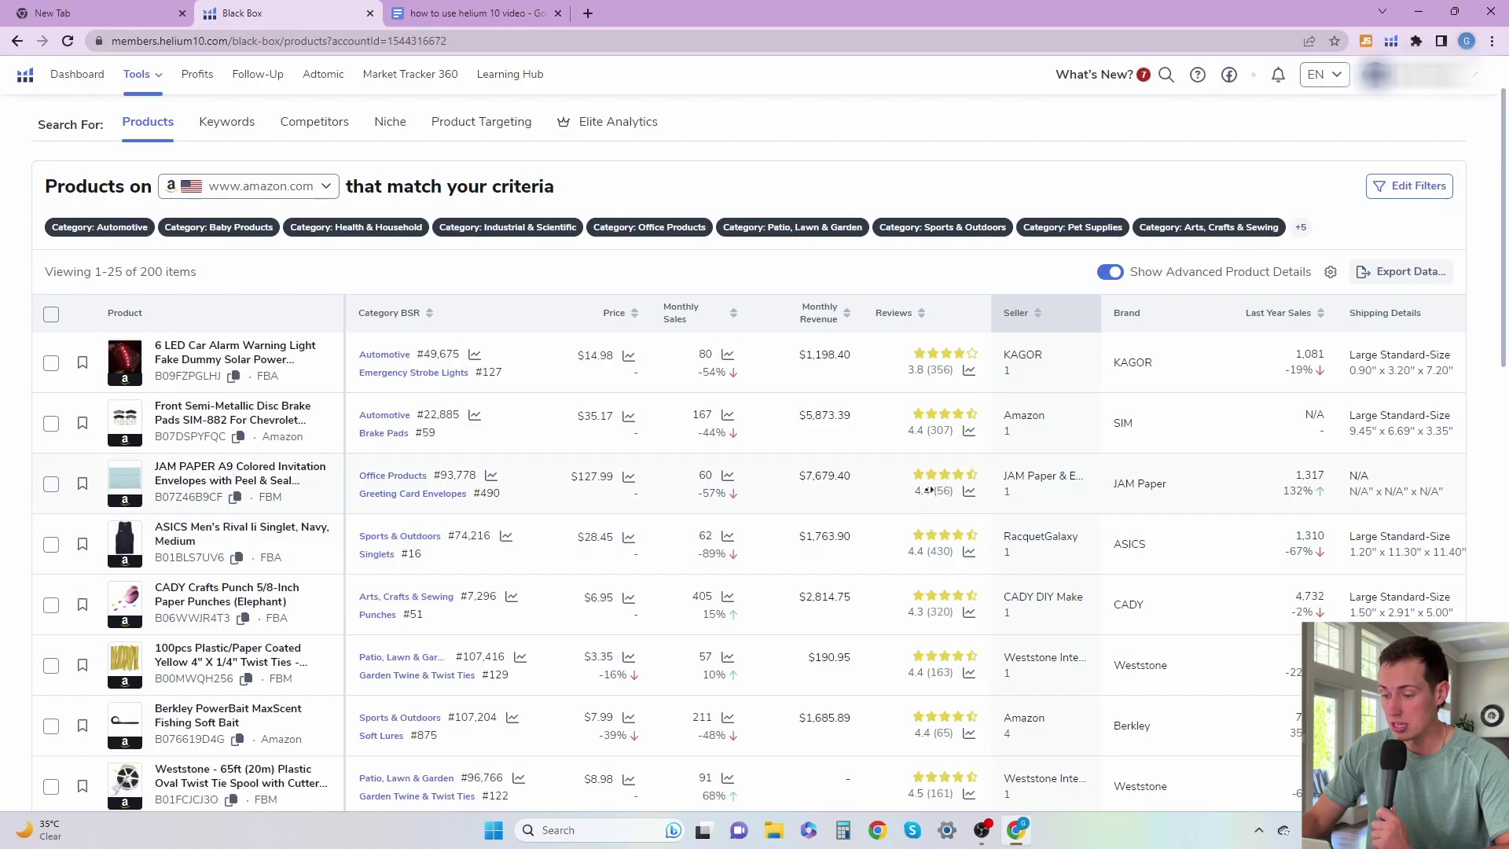
scroll(748, 437, "right", 10)
scroll(925, 484, "right", 2)
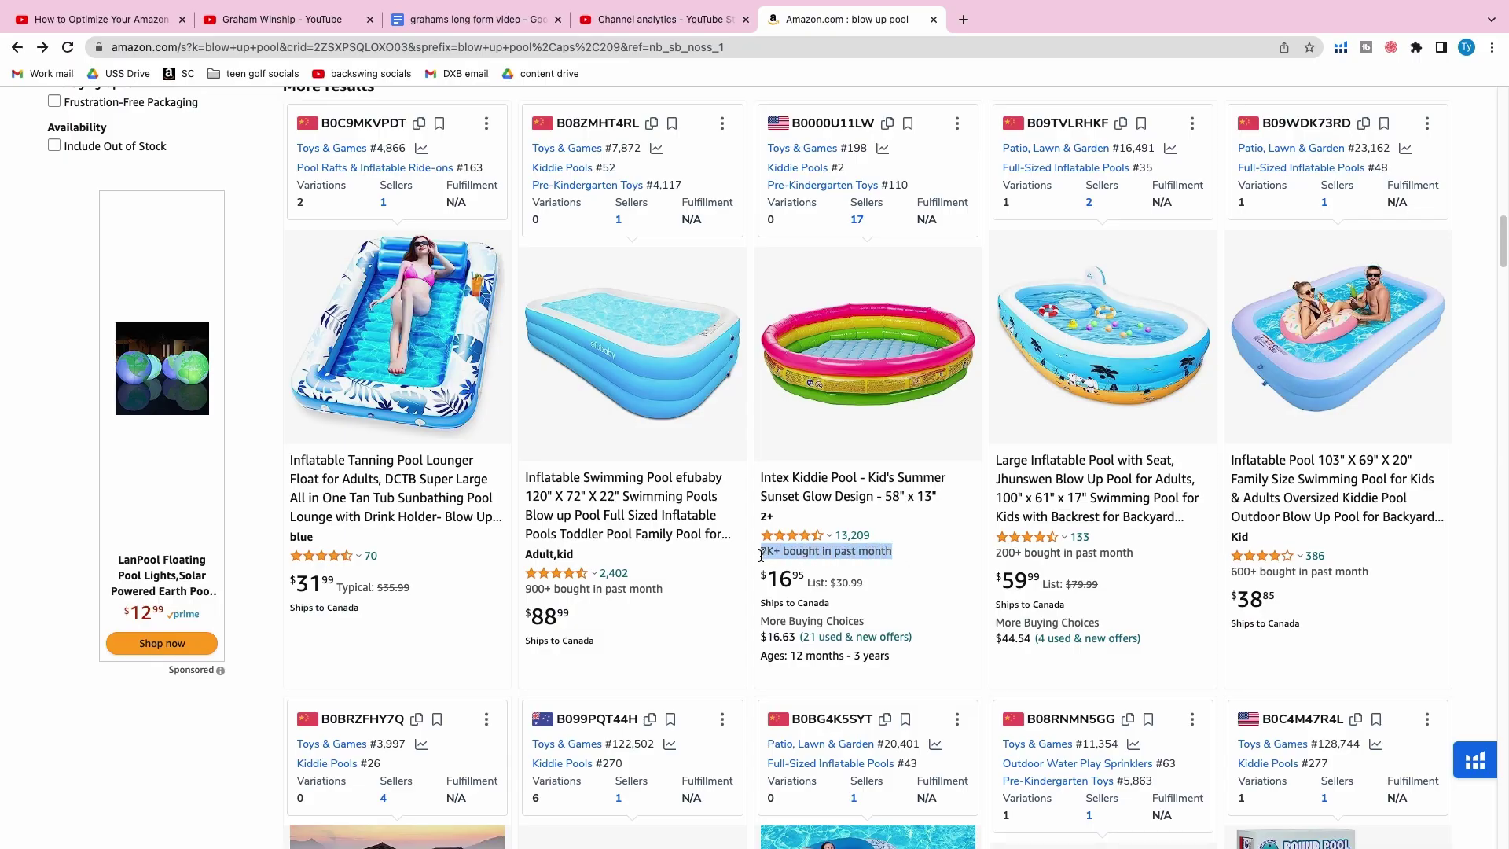
- Highlight the Intex Kiddie Pool image and title in the Amazon "blow up pool" results, and clear the selection
left_click_drag(975, 484, 824, 374)
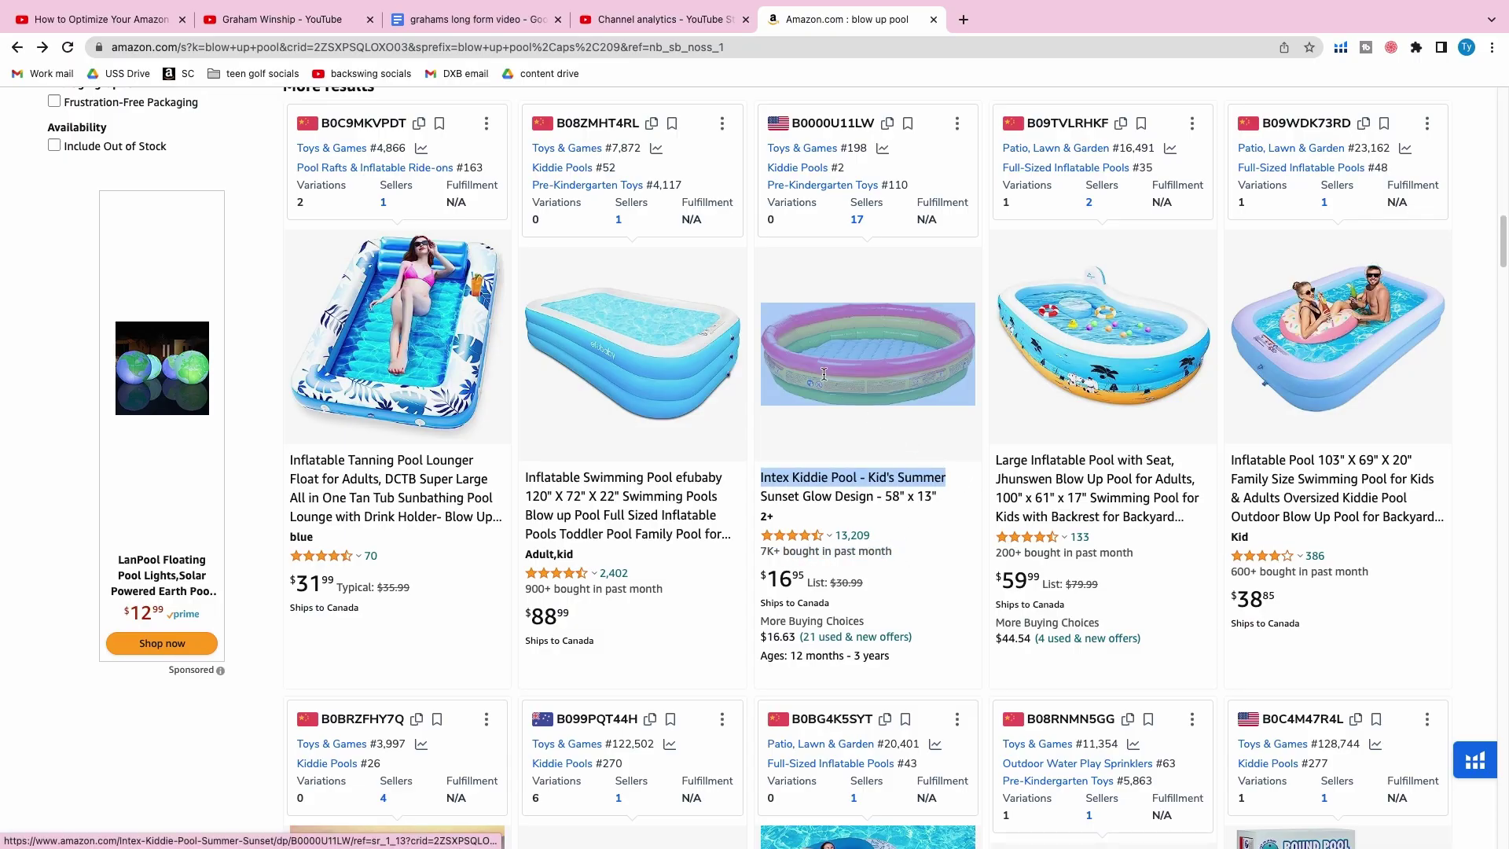
left_click(898, 425)
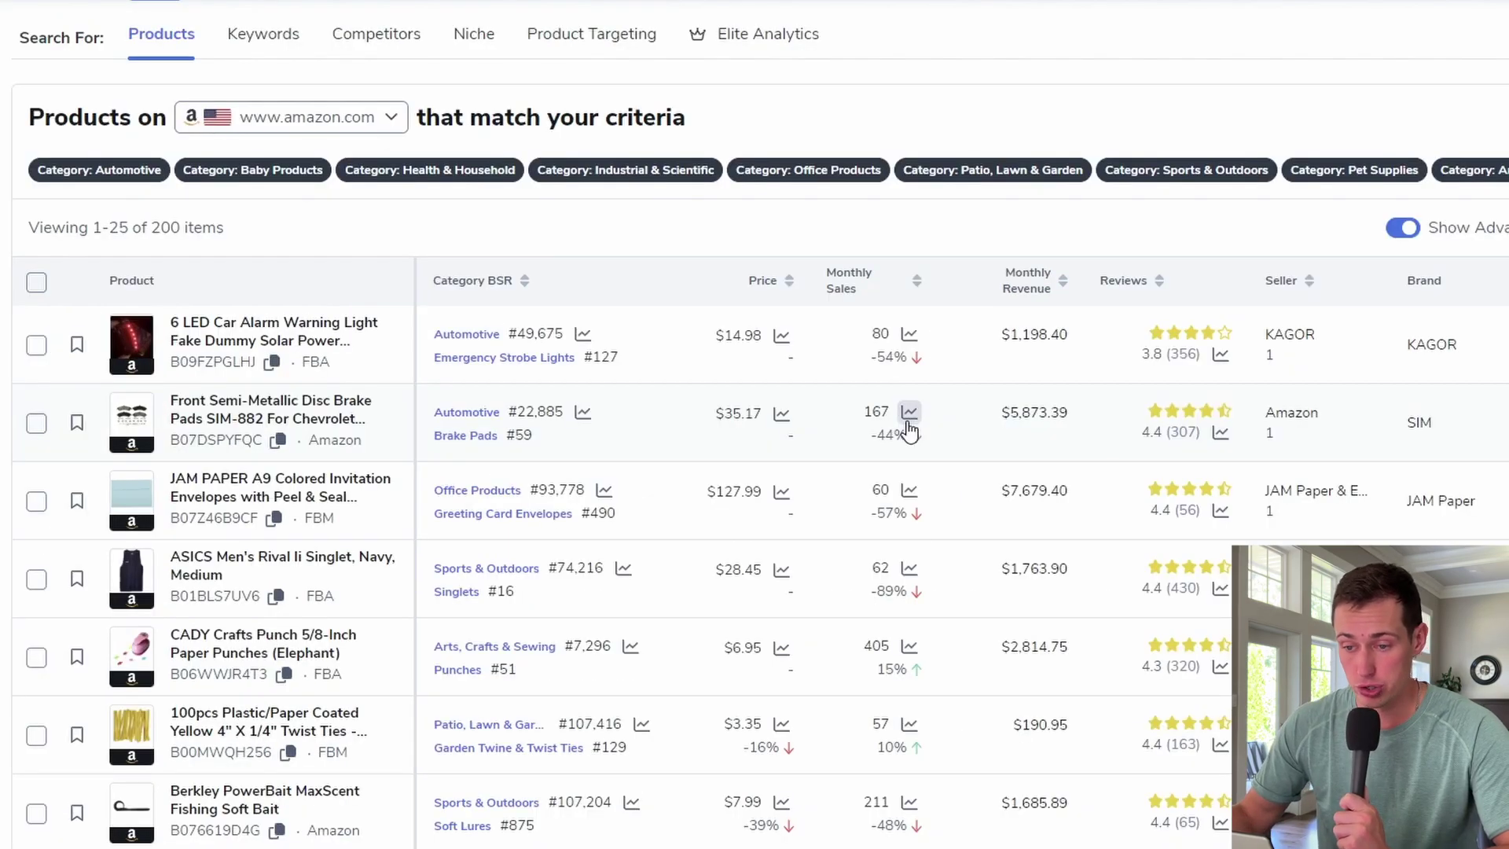
- Find the Executive Binder, English Leather 2 Tone product in the Black Box results and open its Amazon listing
scroll(357, 554, "down", 2)
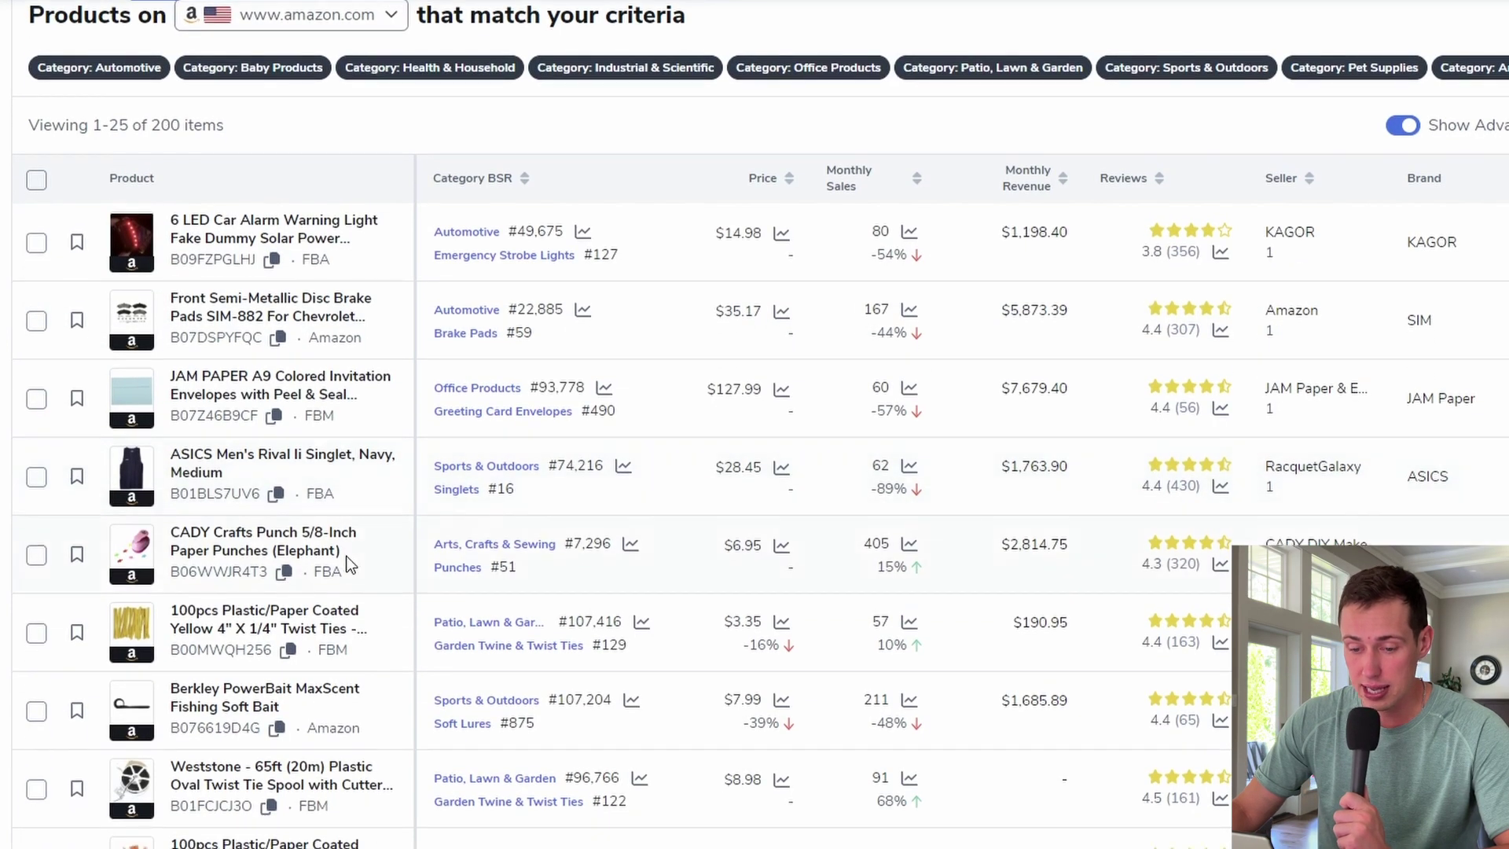
scroll(459, 640, "down", 1)
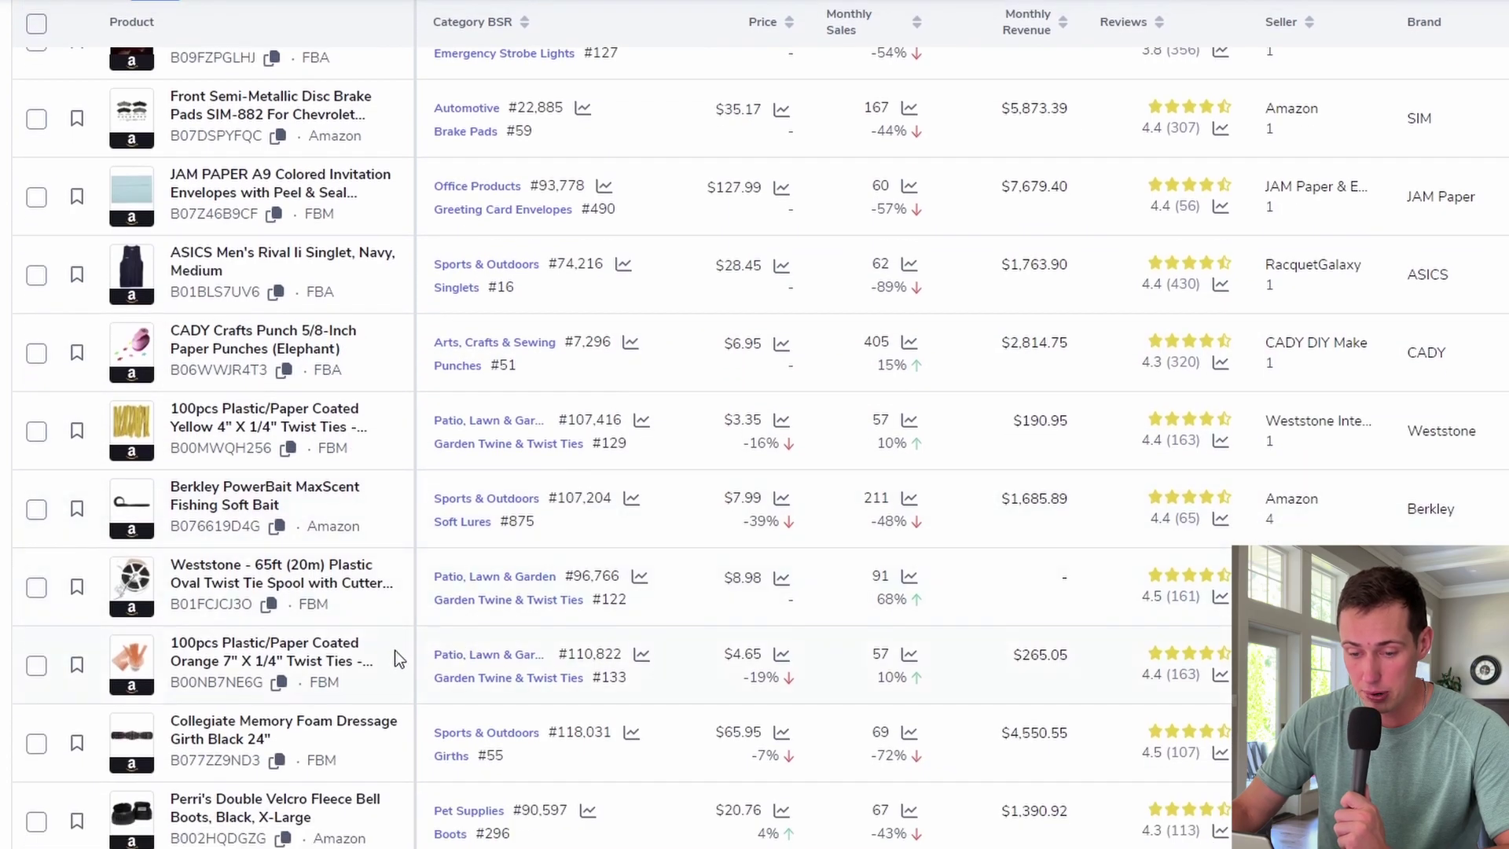
scroll(396, 664, "down", 1)
scroll(160, 686, "down", 6)
mouse_move(131, 591)
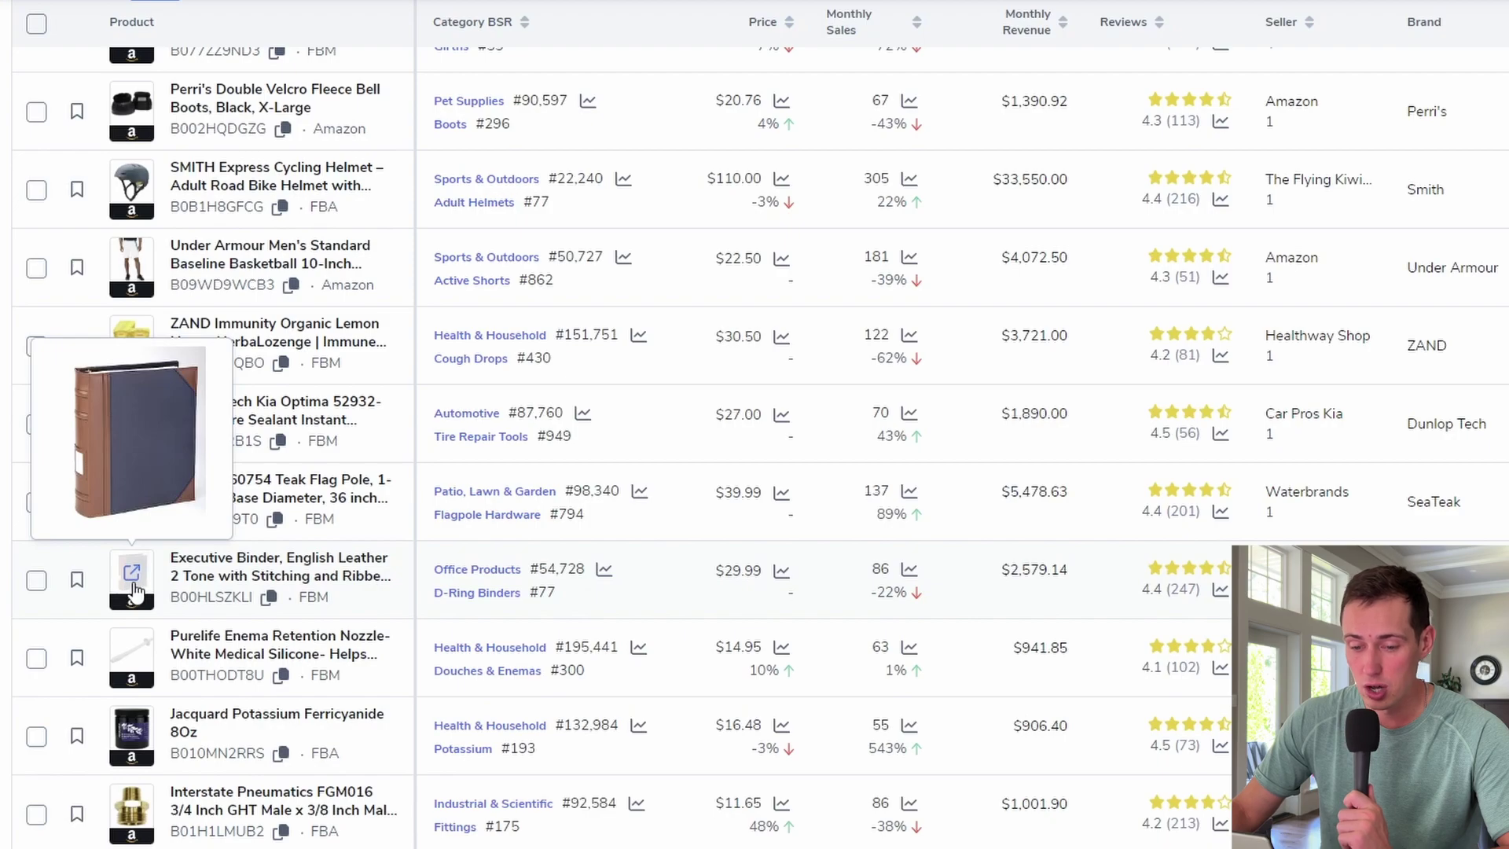
left_click(131, 577)
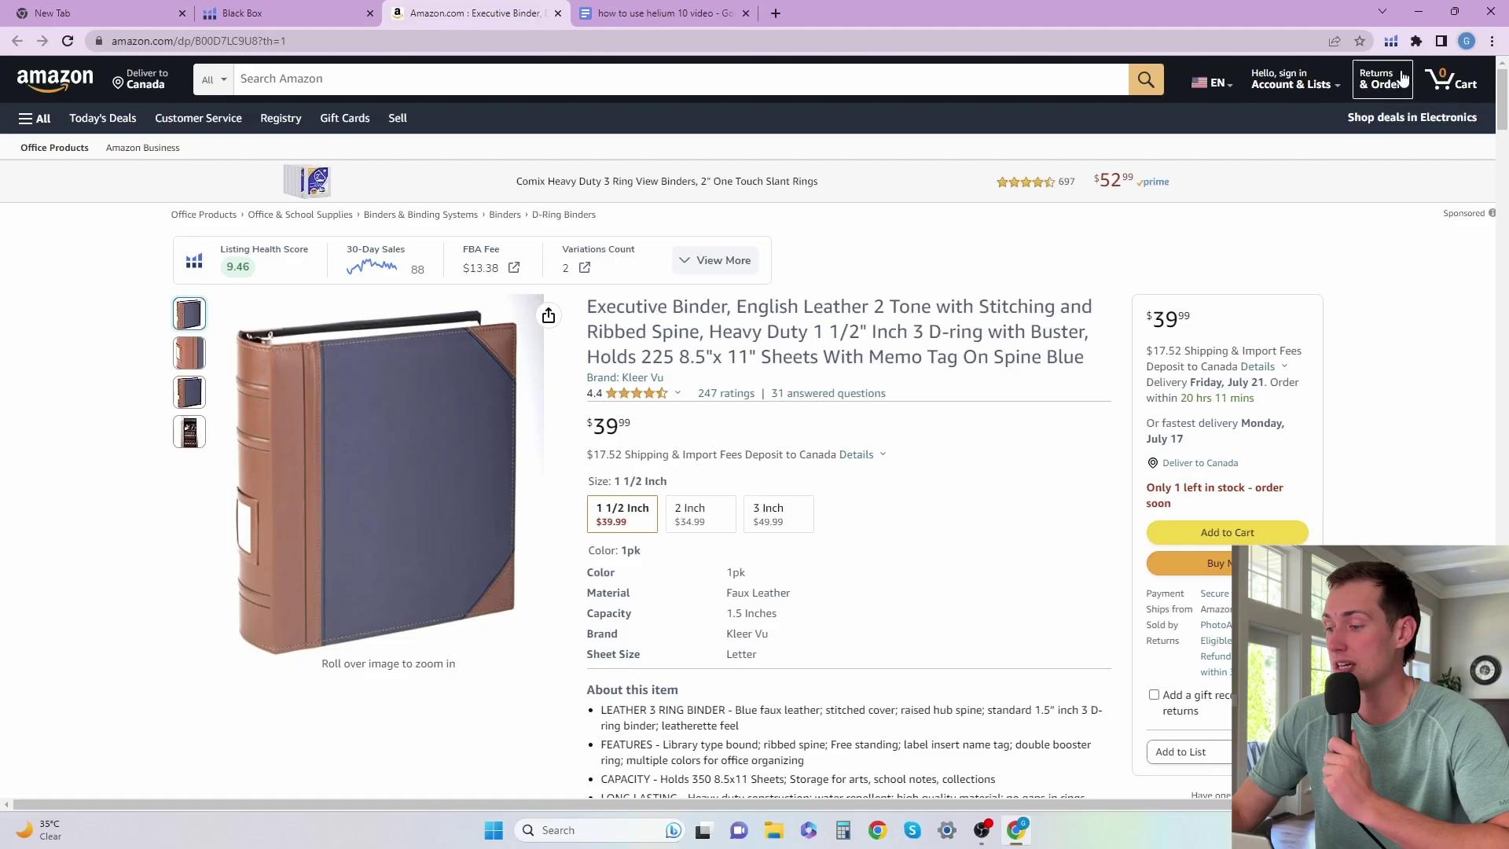
- Run Xray Amazon Product Research on the Executive Binder listing and review its remaining data columns
left_click(1393, 42)
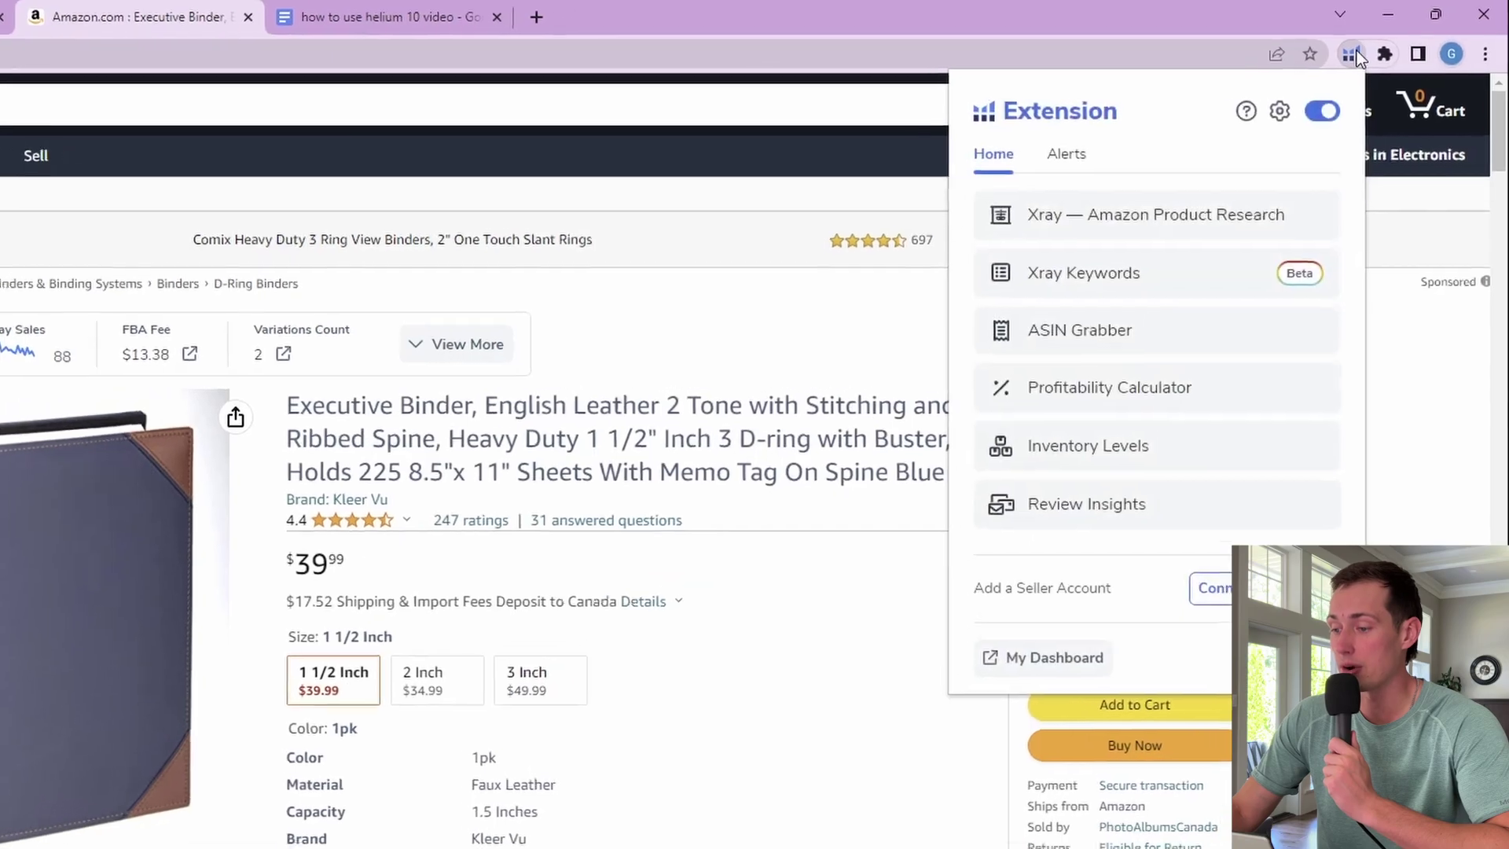
left_click(1168, 228)
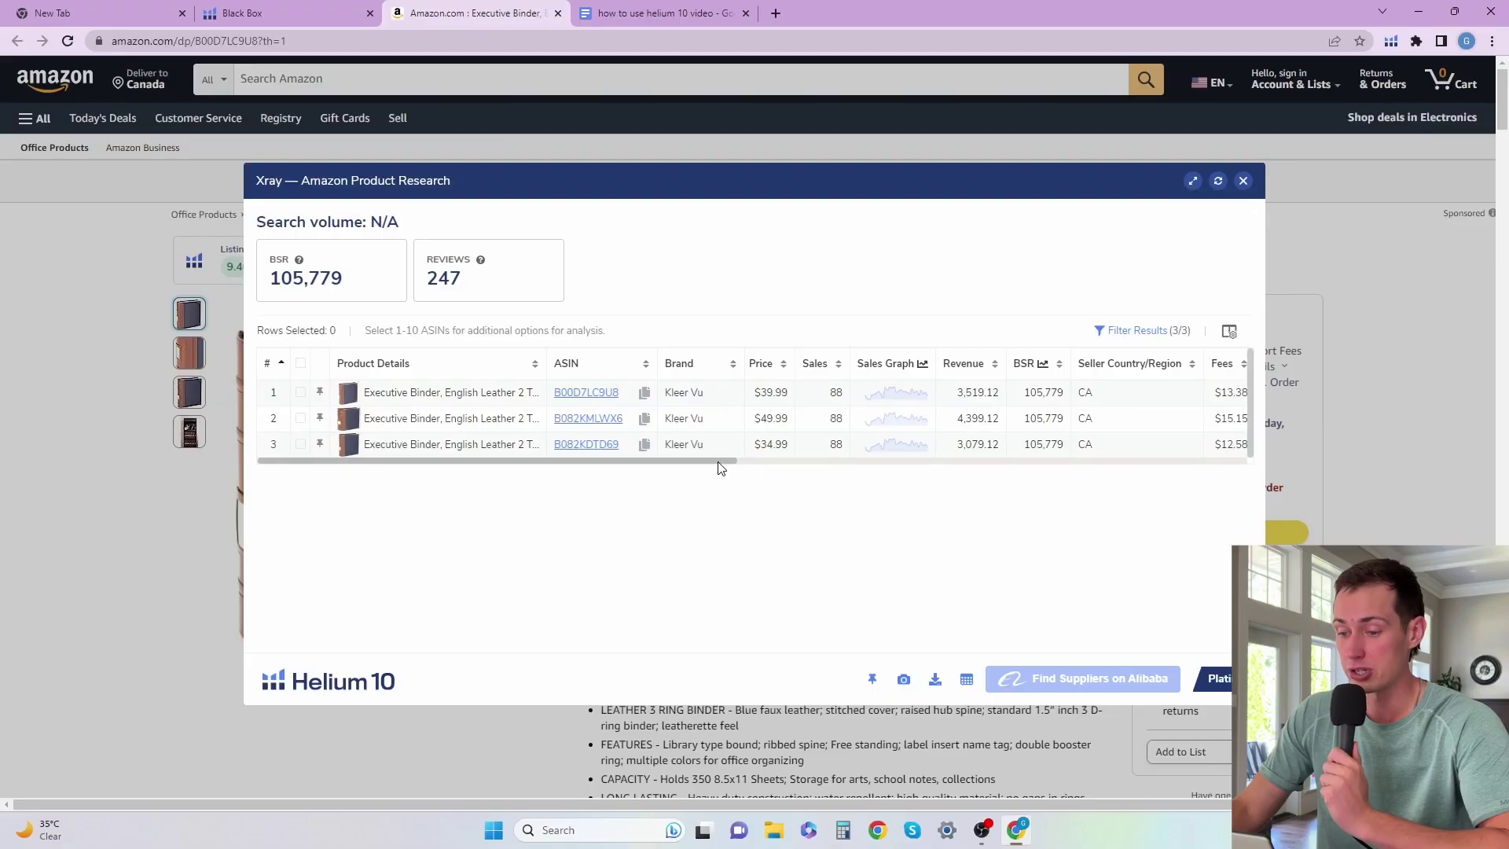
left_click_drag(718, 465, 1440, 485)
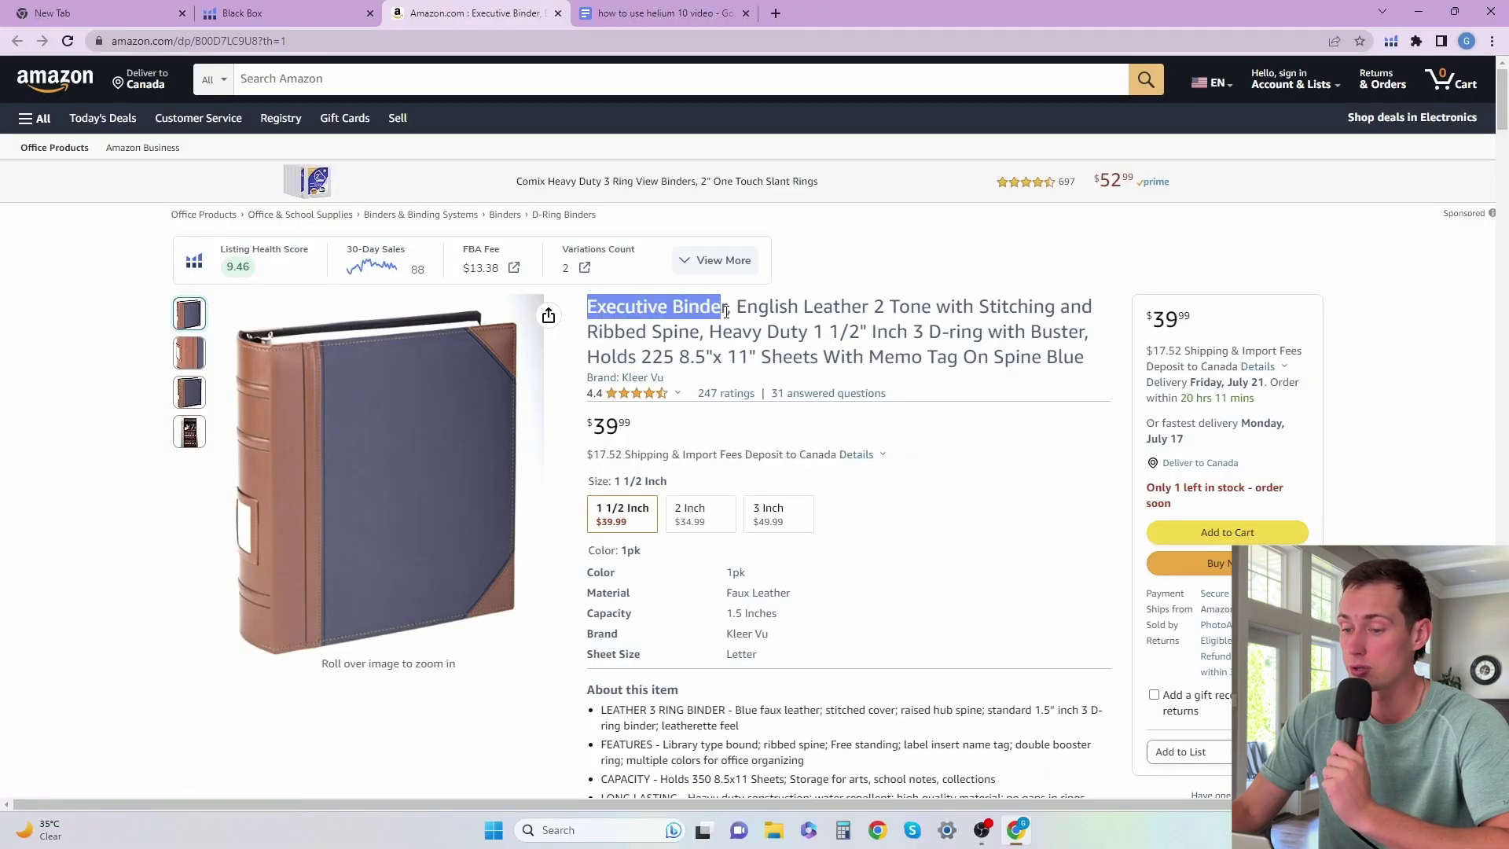
- Copy "Executive Binder" from the product title and search Amazon for it
right_click(686, 308)
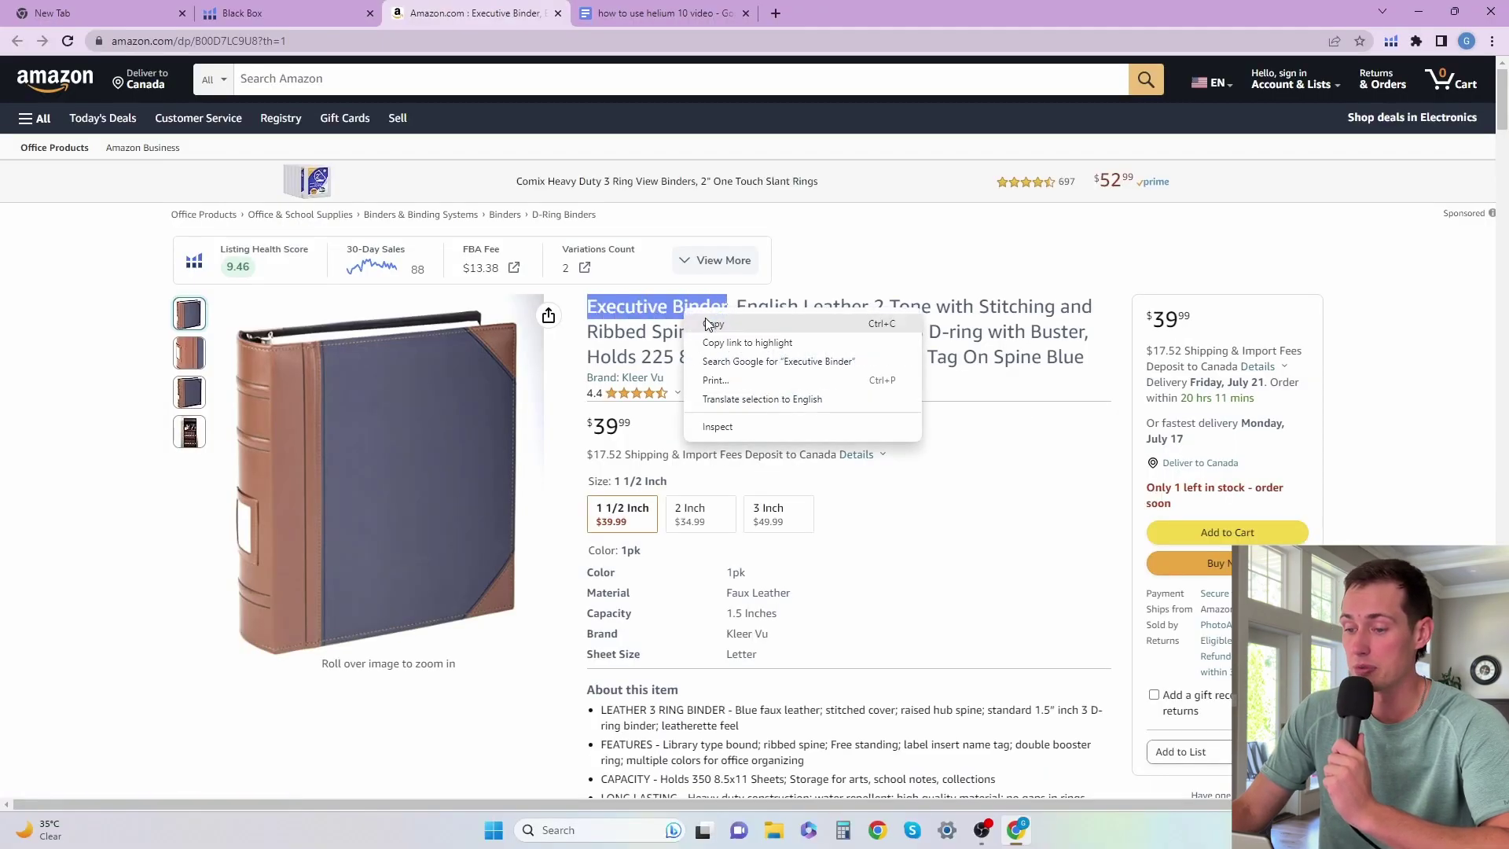
left_click(707, 324)
right_click(328, 78)
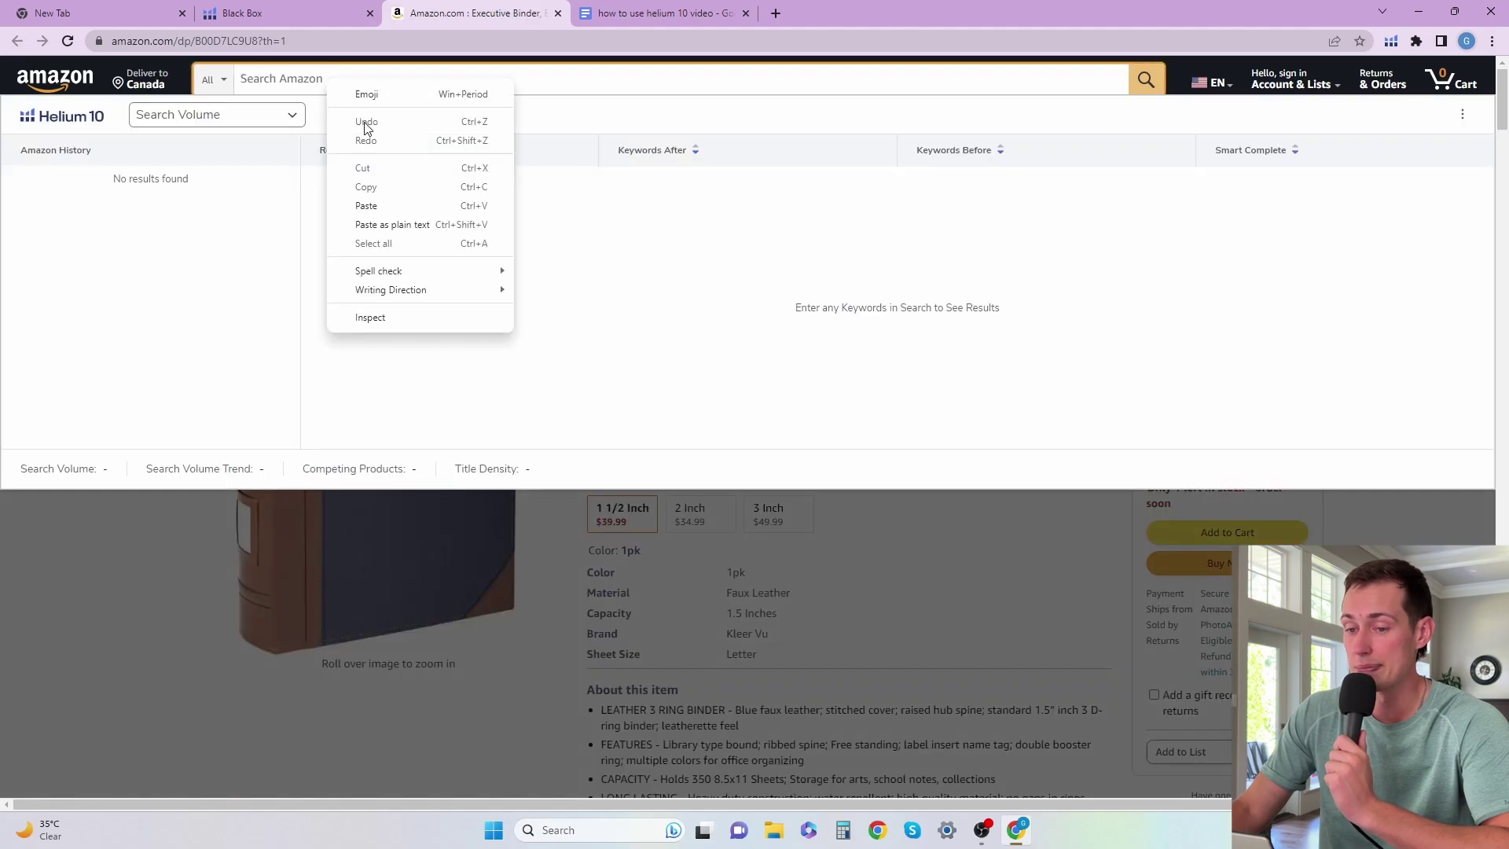
left_click(374, 206)
key("Return")
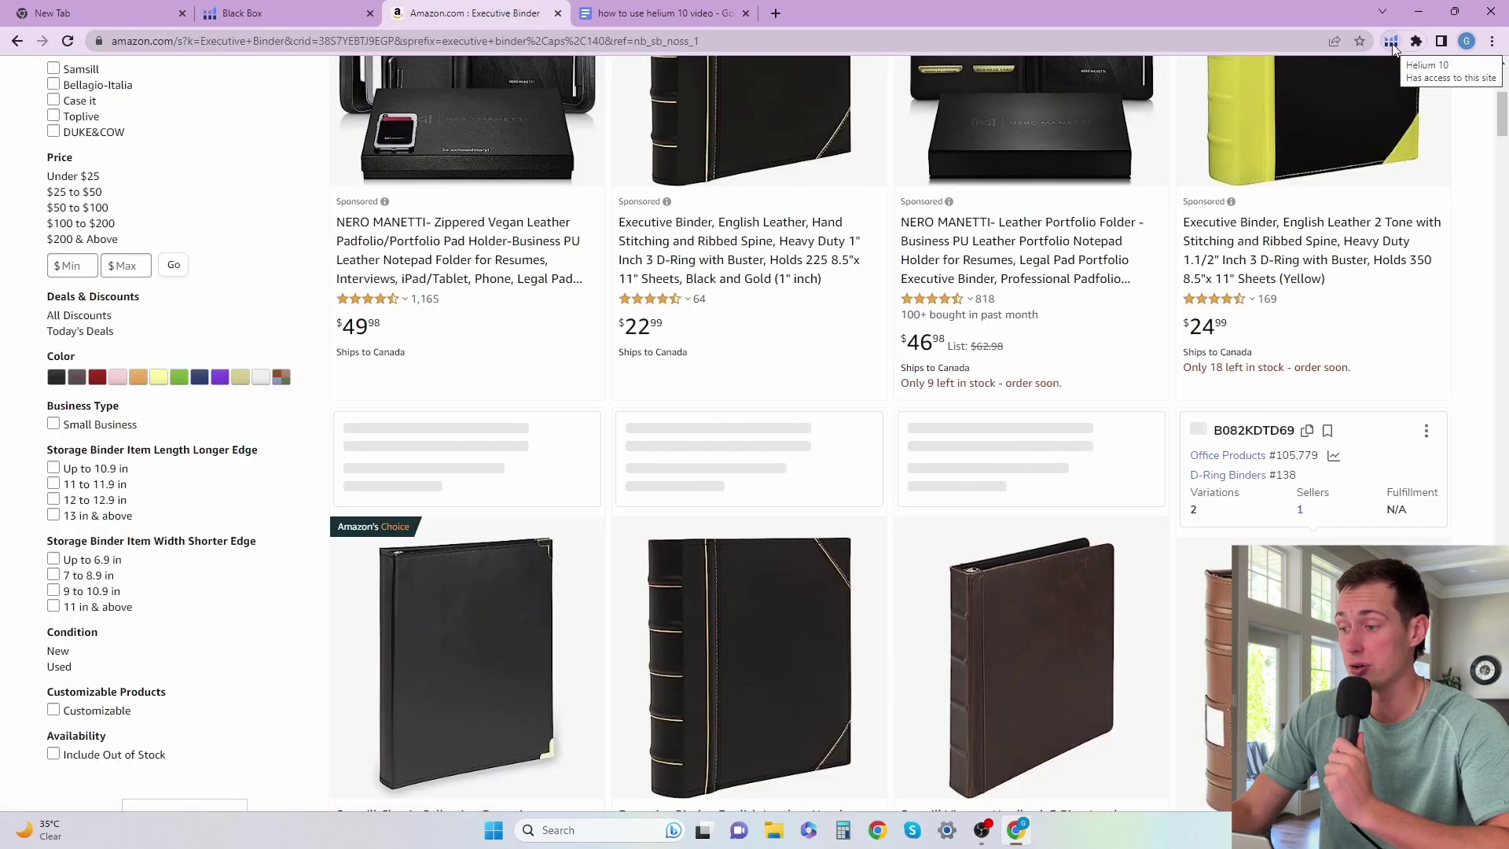
- Run Xray Amazon Product Research on the executive binder search results and review the competitors' sales, fees, ratings and review counts
left_click(1392, 44)
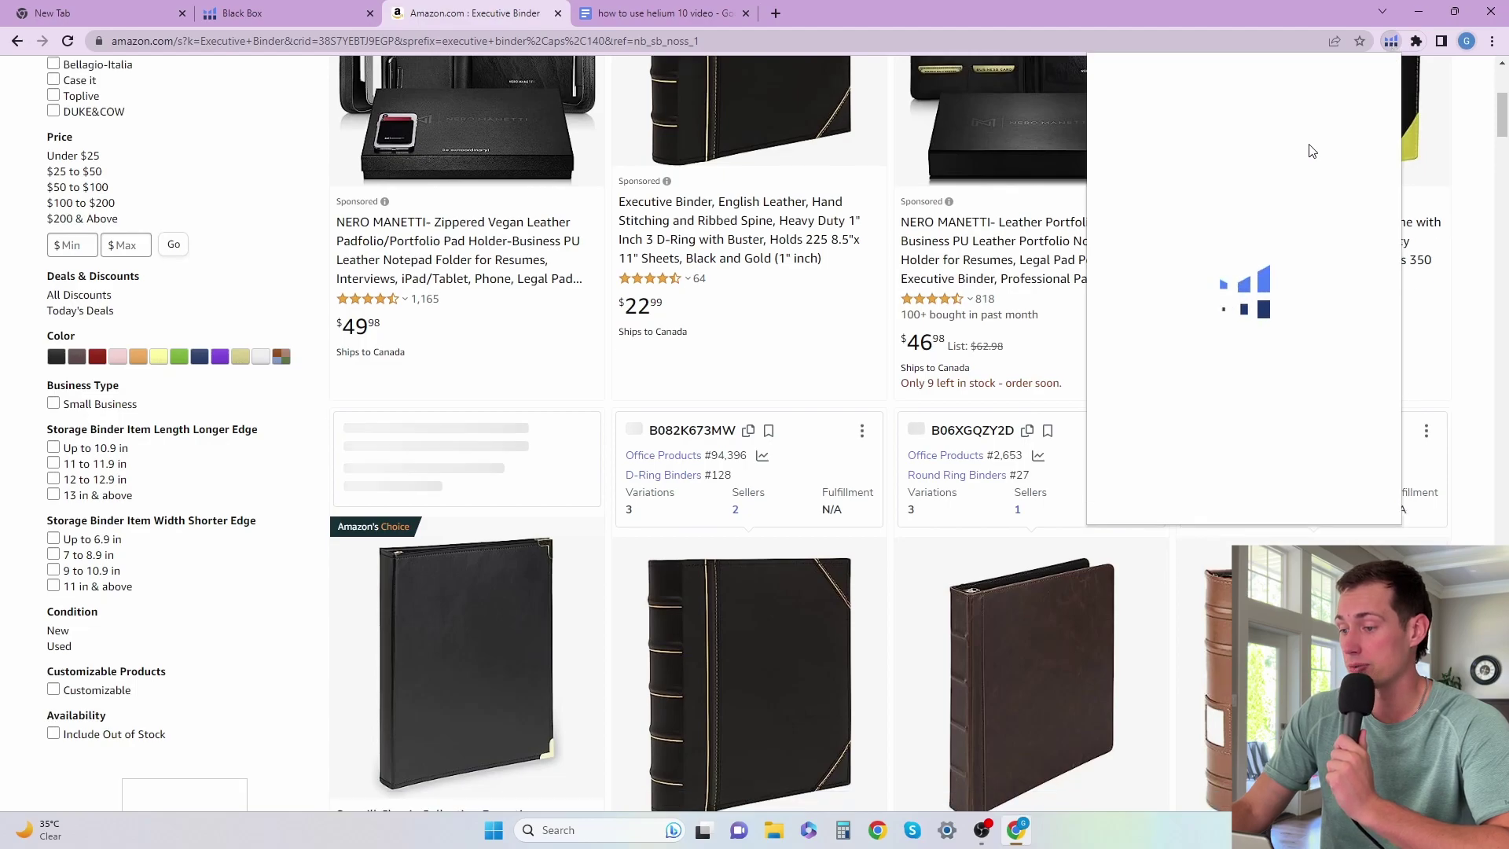
left_click(1300, 165)
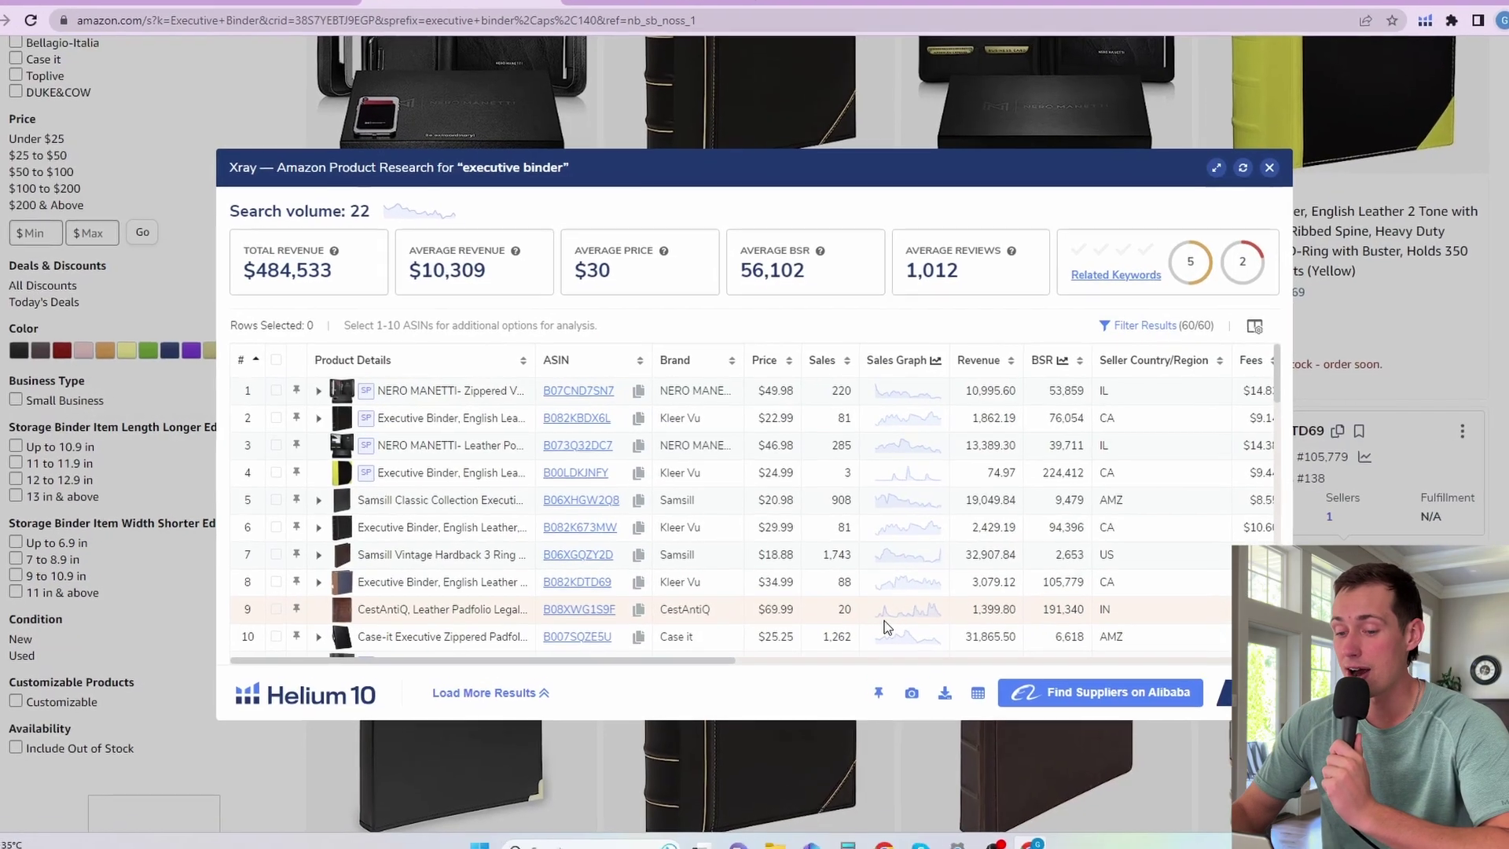
scroll(903, 566, "down", 2)
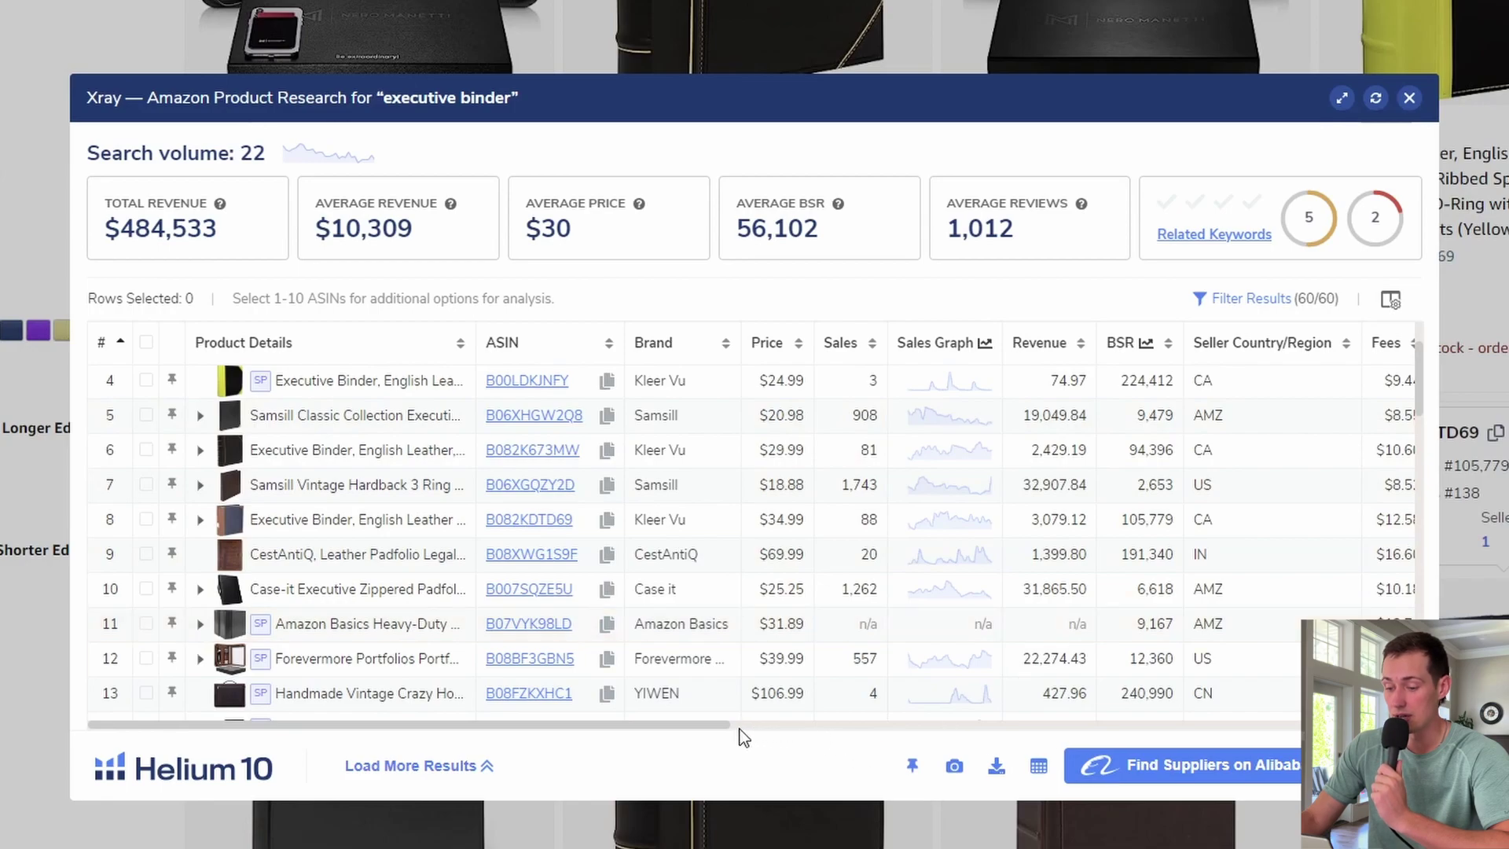
left_click_drag(706, 726, 975, 703)
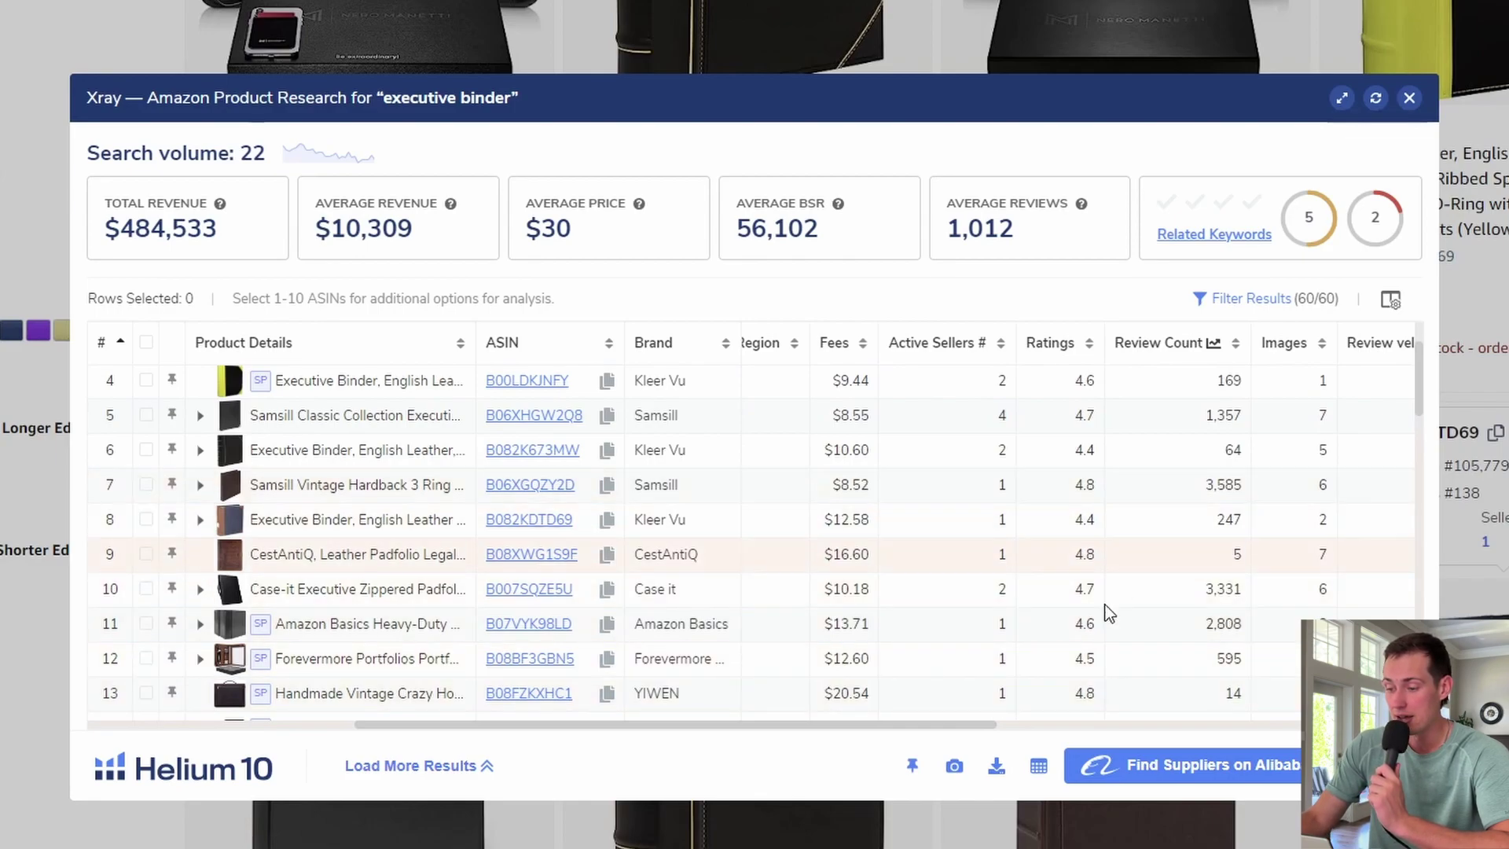
left_click_drag(947, 727, 1374, 709)
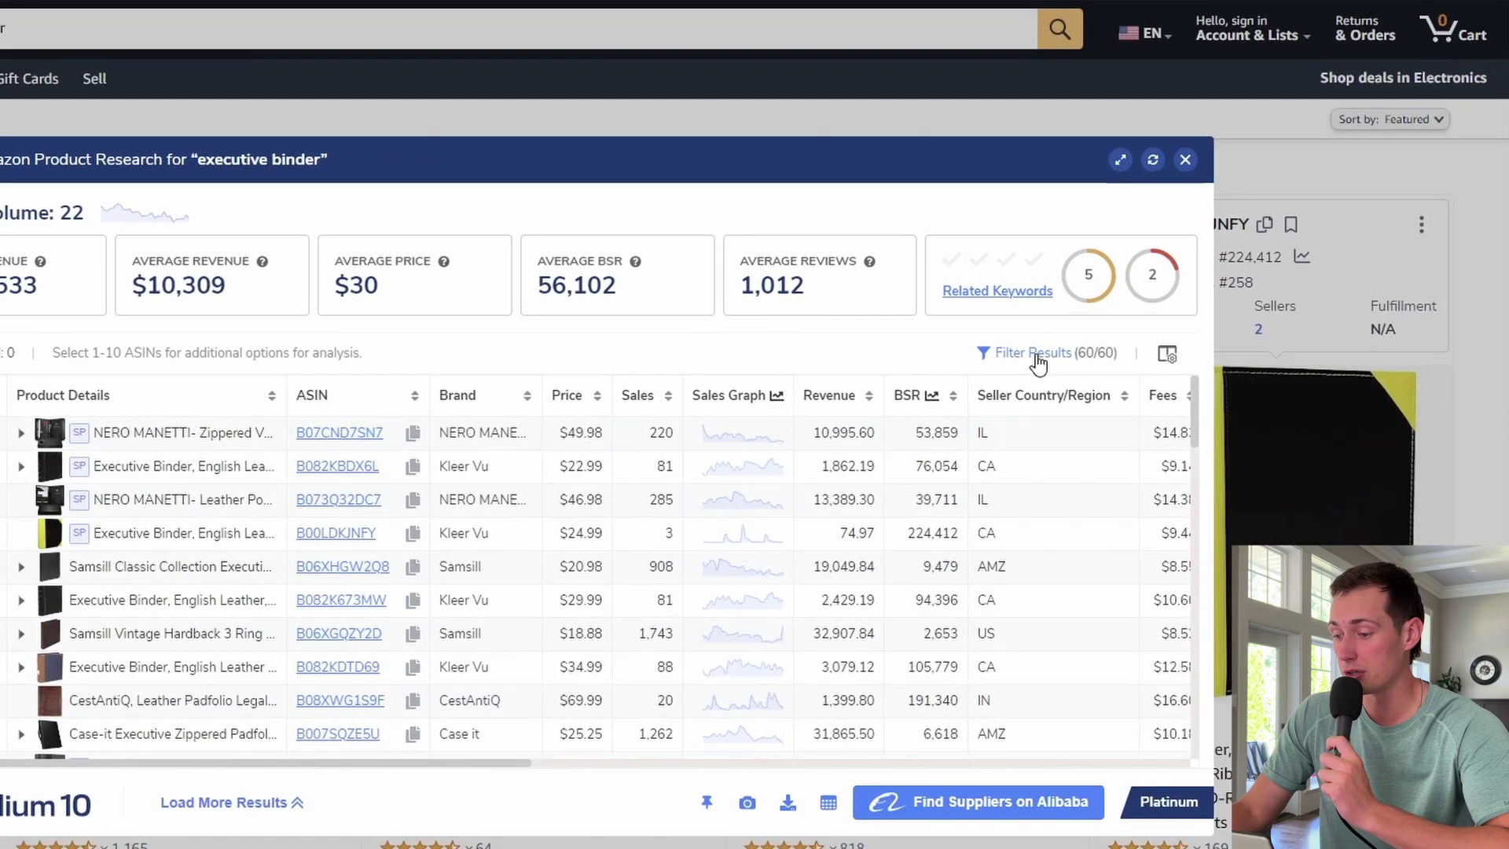
- Filter the executive binder Xray results to hide sponsored products
left_click(1129, 331)
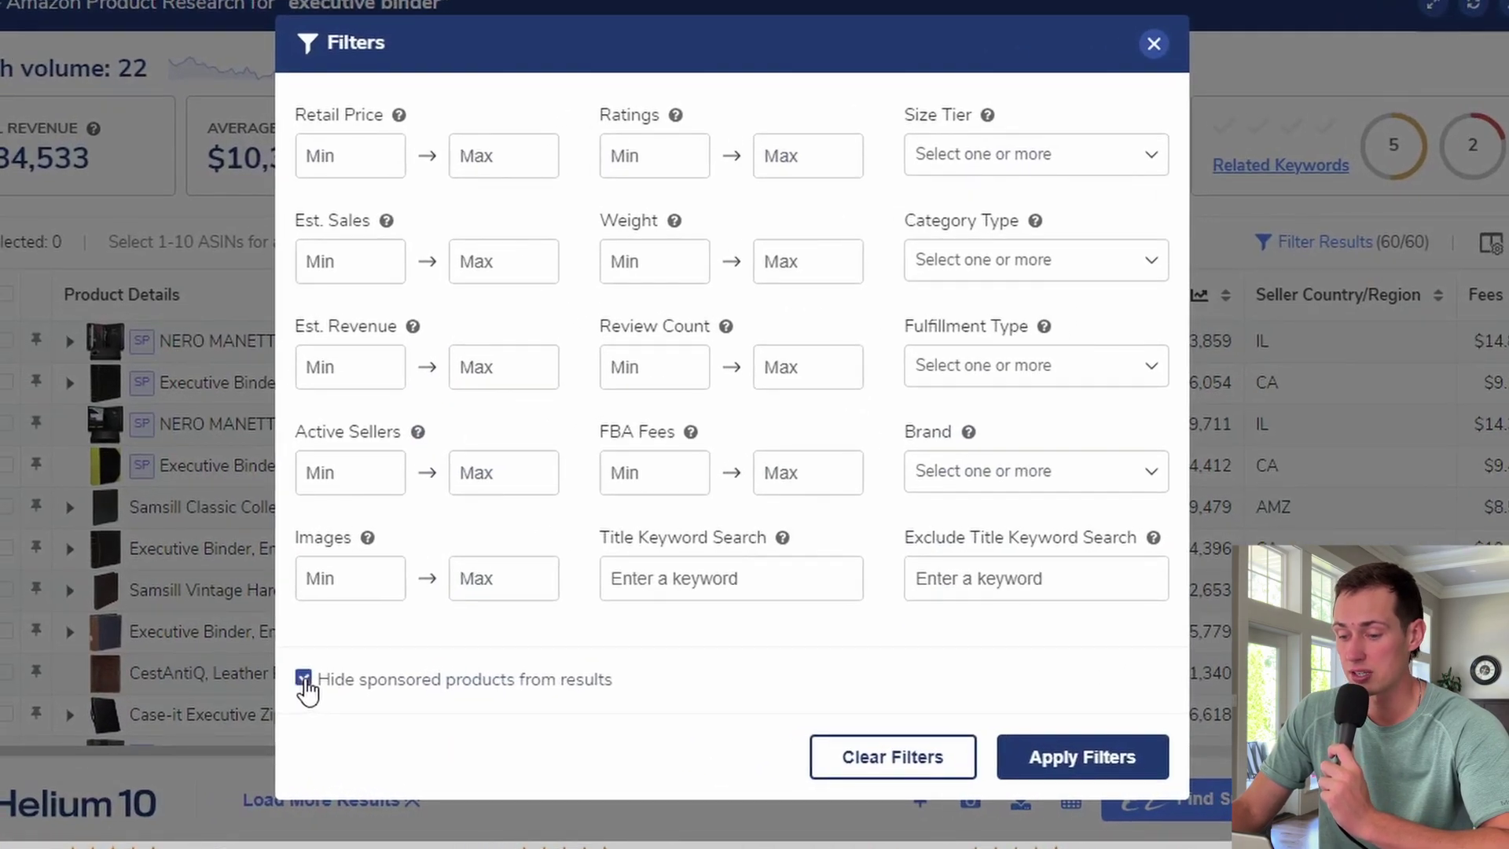
left_click(1085, 759)
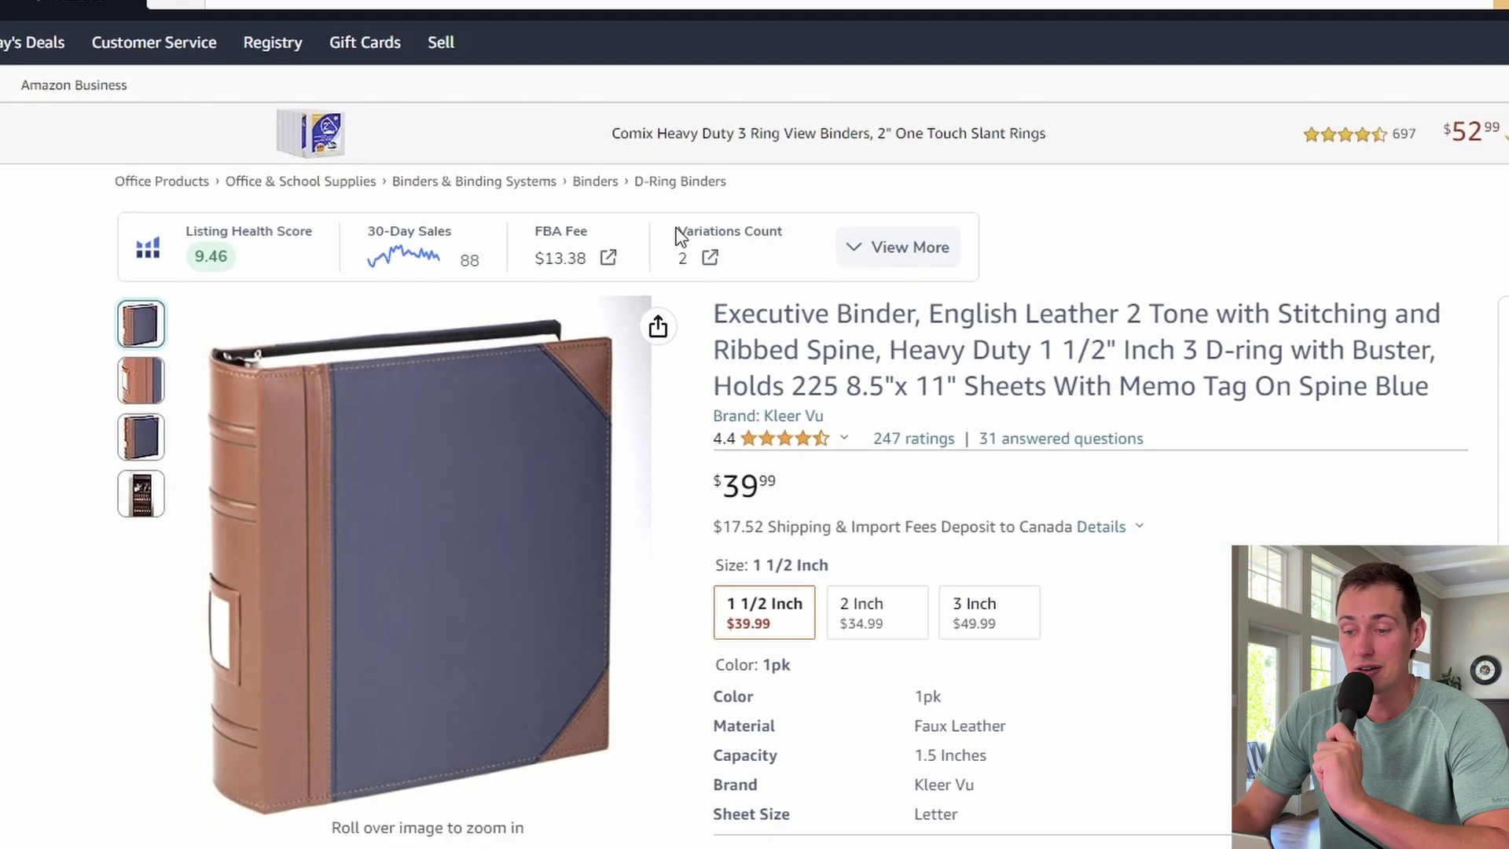
- Review the binder listing's expanded Helium 10 summary and its 30-day sales rank and price chart
left_click(927, 260)
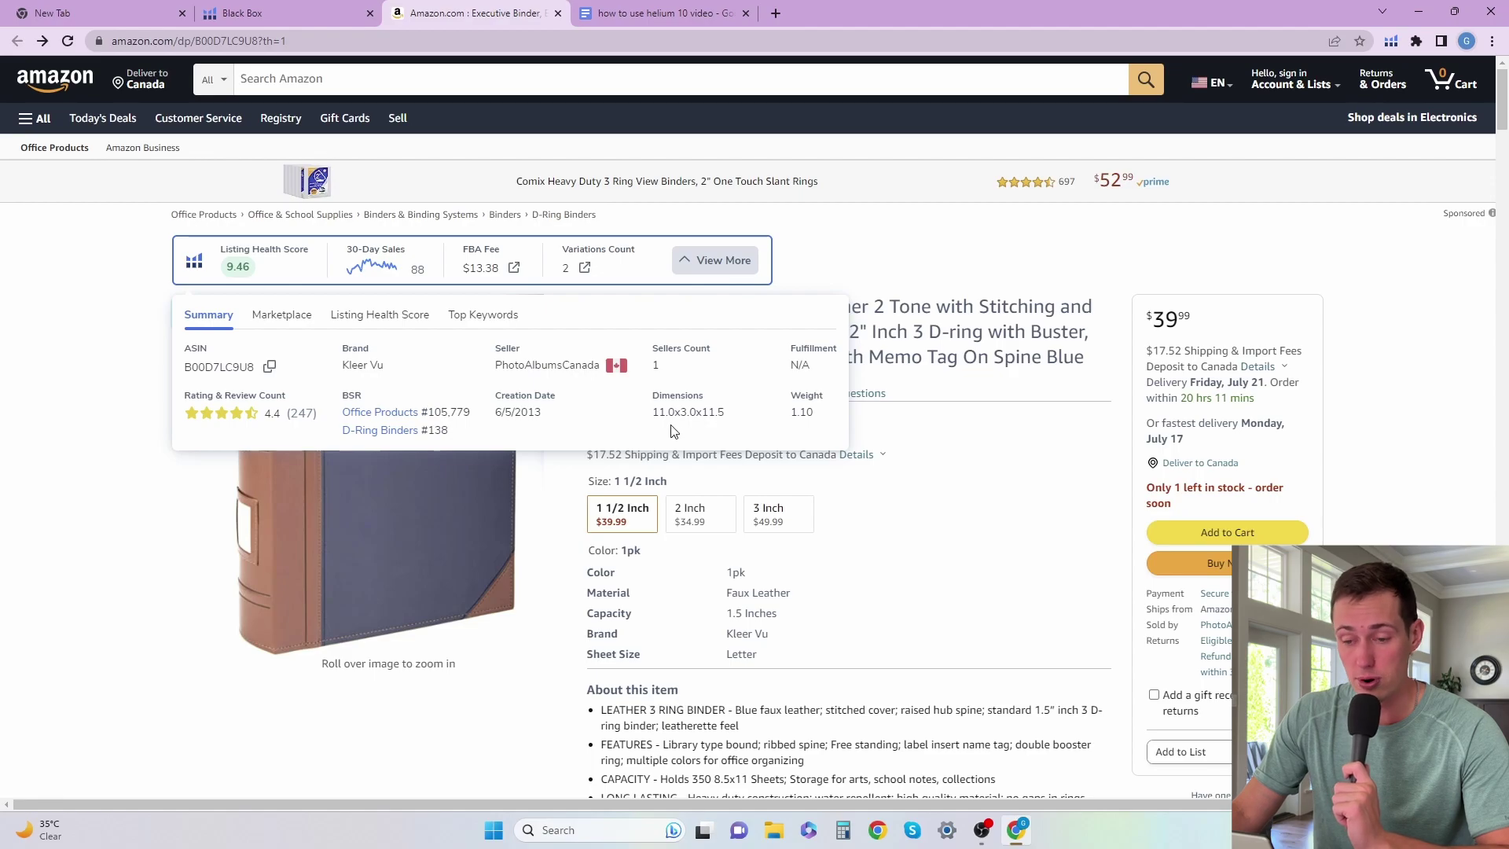
left_click(854, 662)
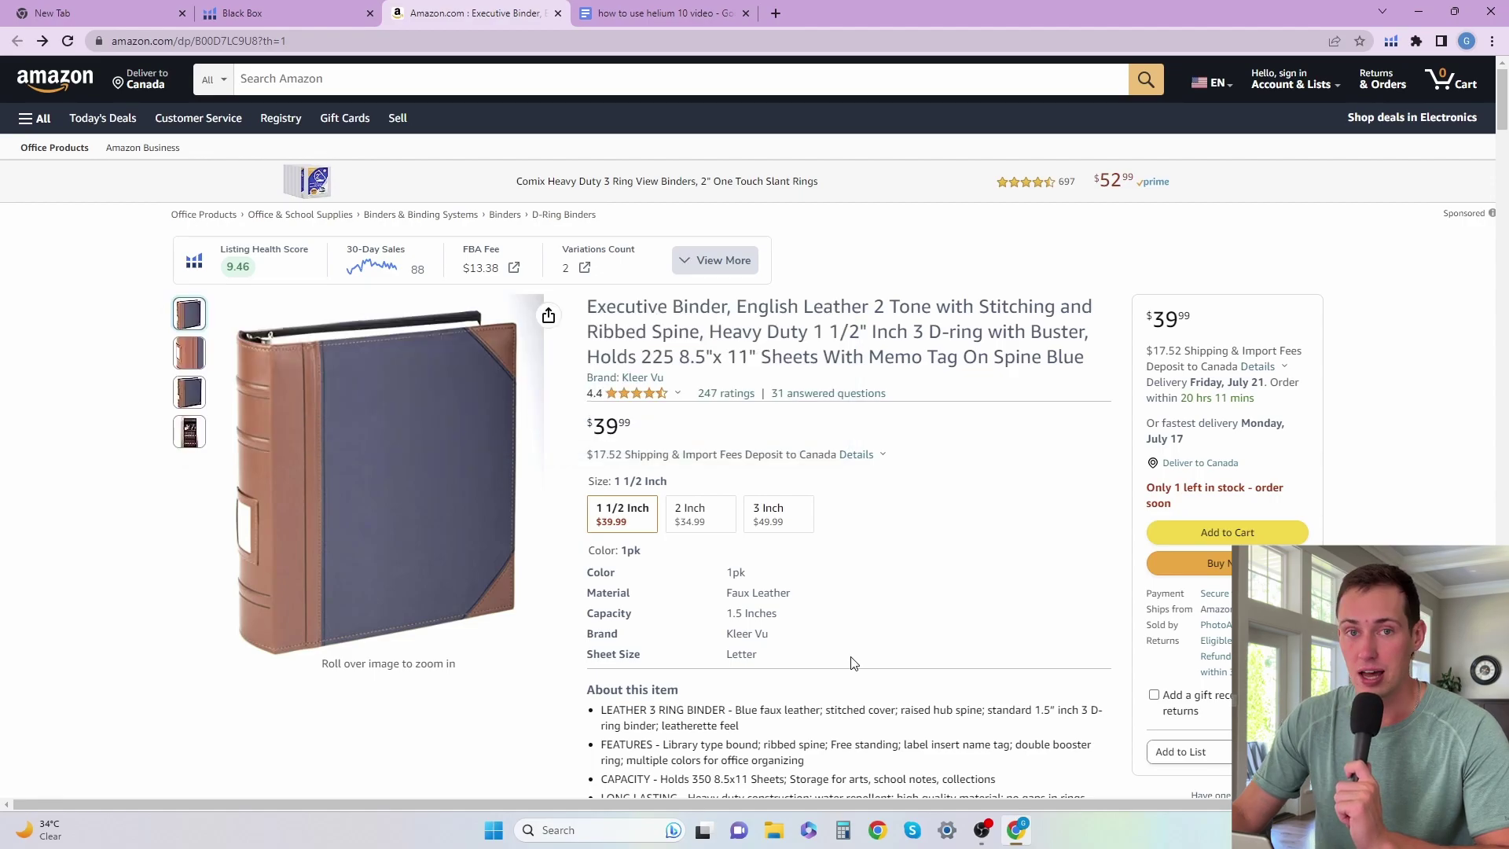
scroll(854, 663, "down", 12)
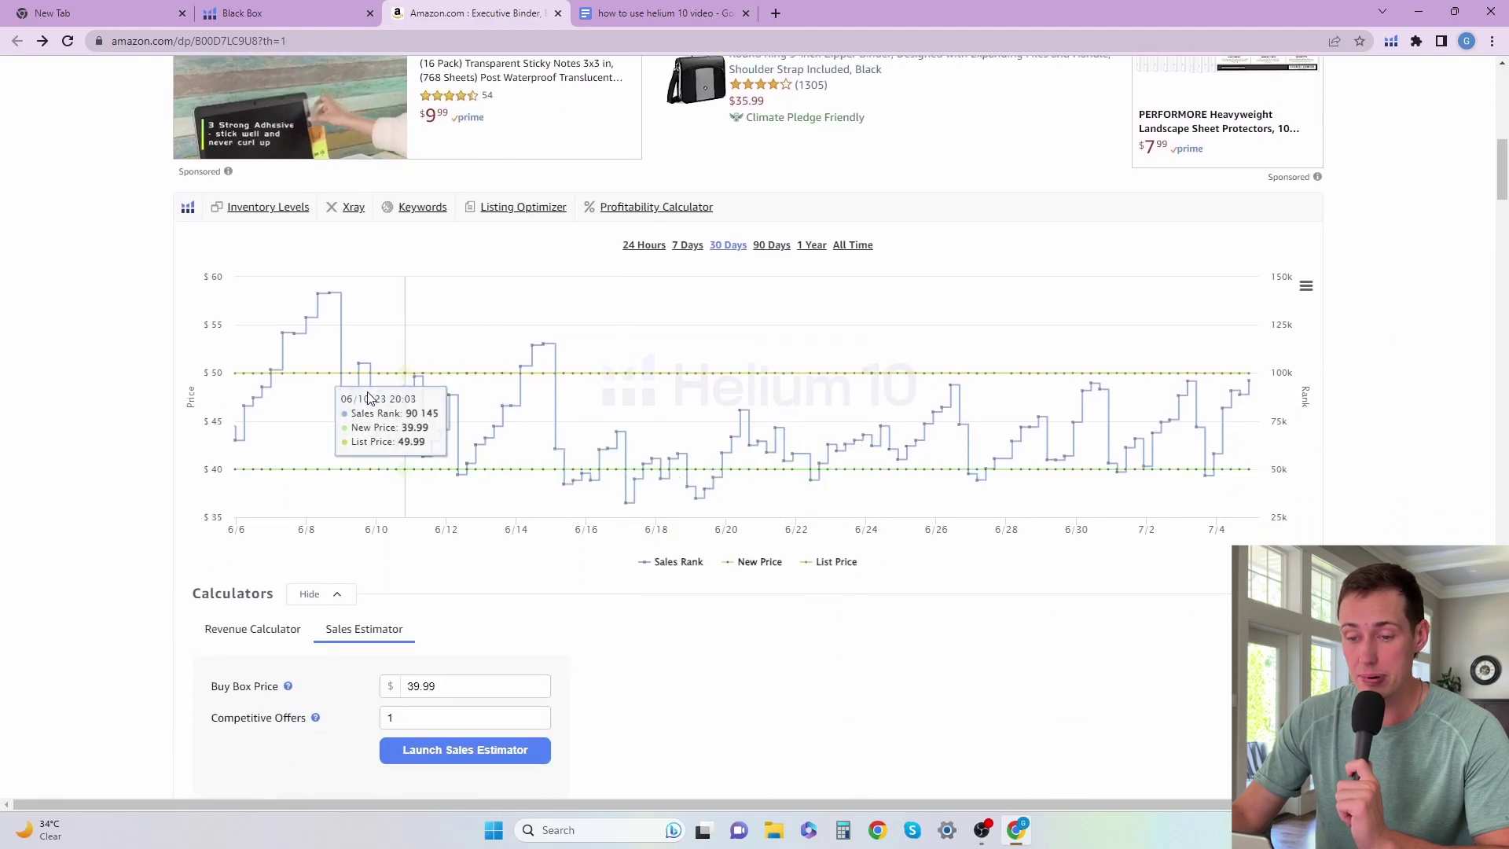
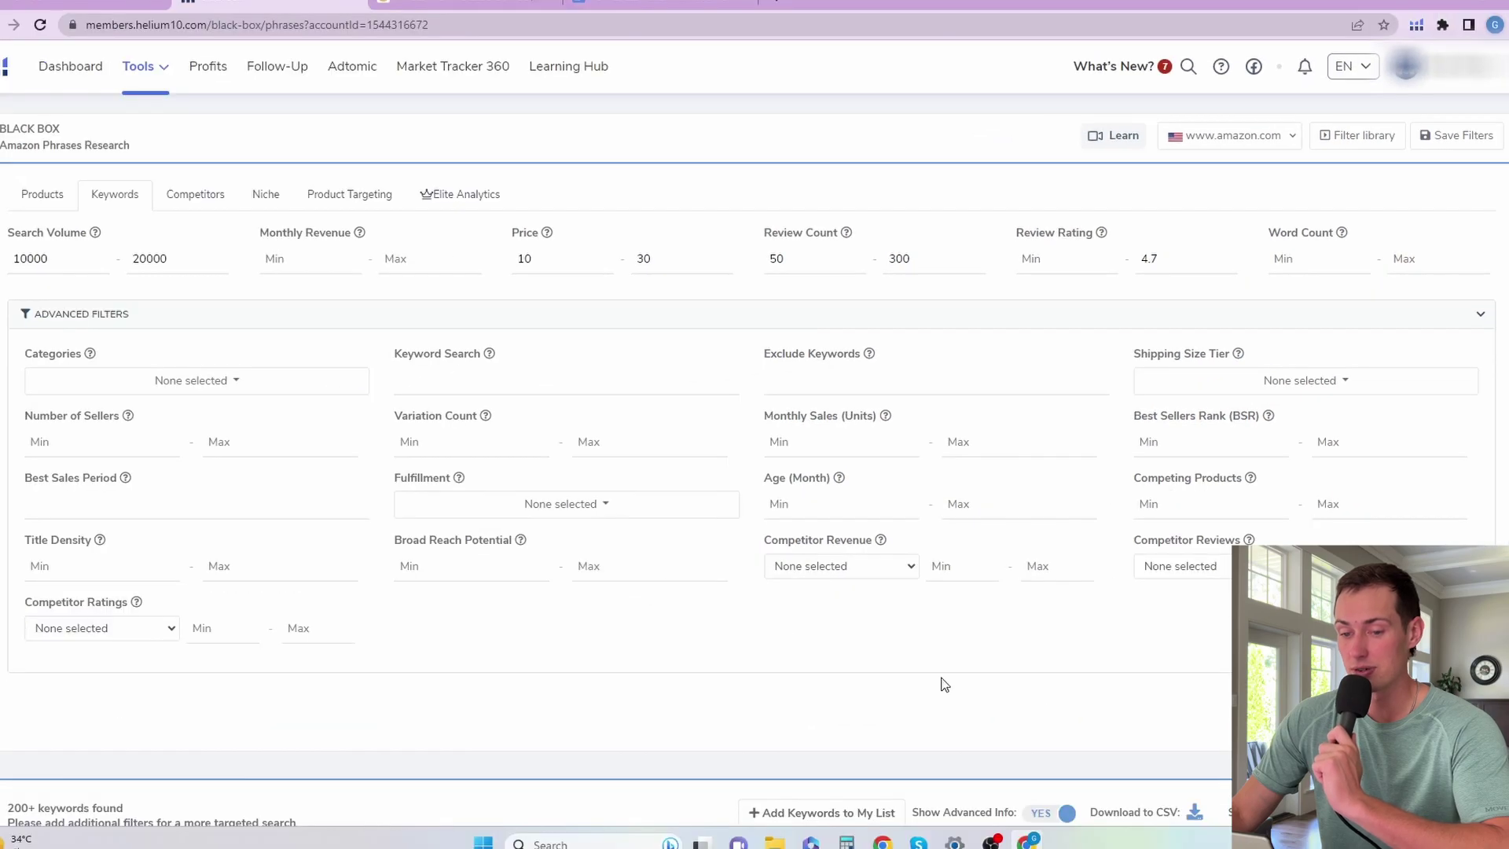
- Look through the phrases in the Black Box keyword search results
scroll(913, 659, "down", 5)
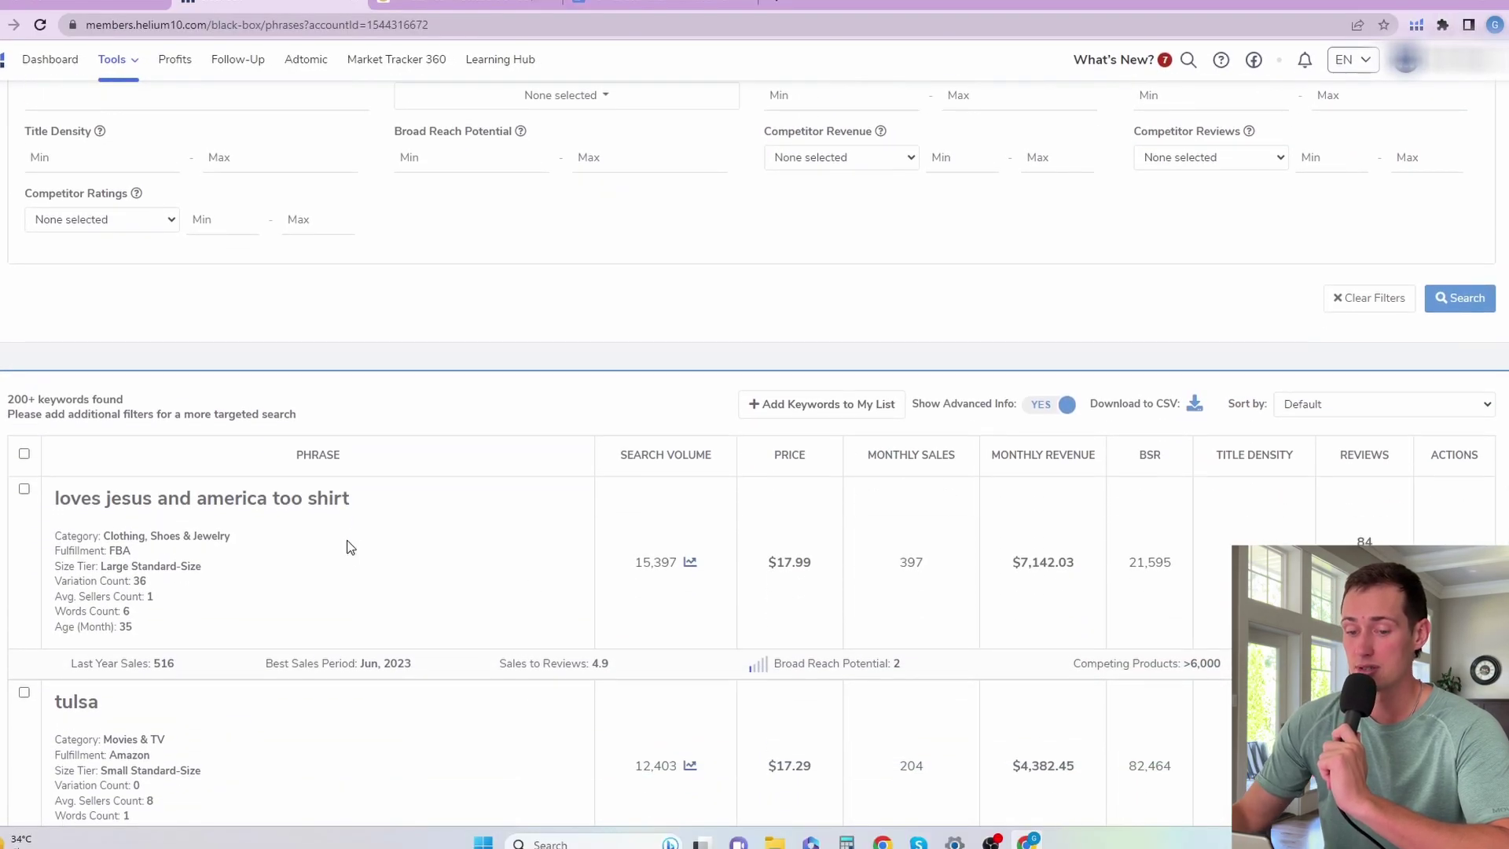
- Copy the phrase "phone umbrella for sun" from the Black Box keyword results
scroll(350, 548, "down", 2)
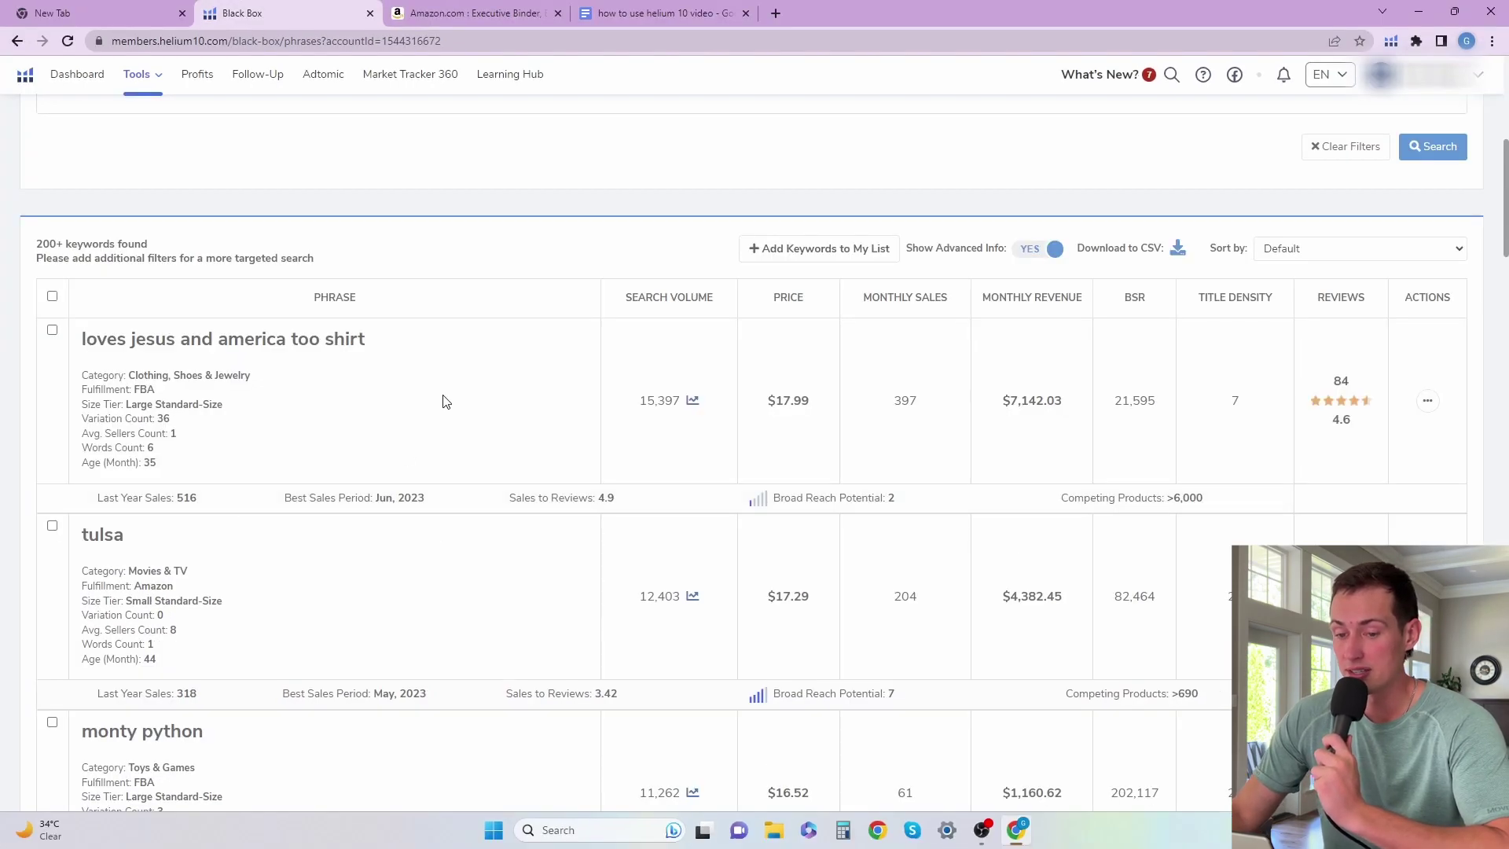
scroll(453, 401, "down", 1)
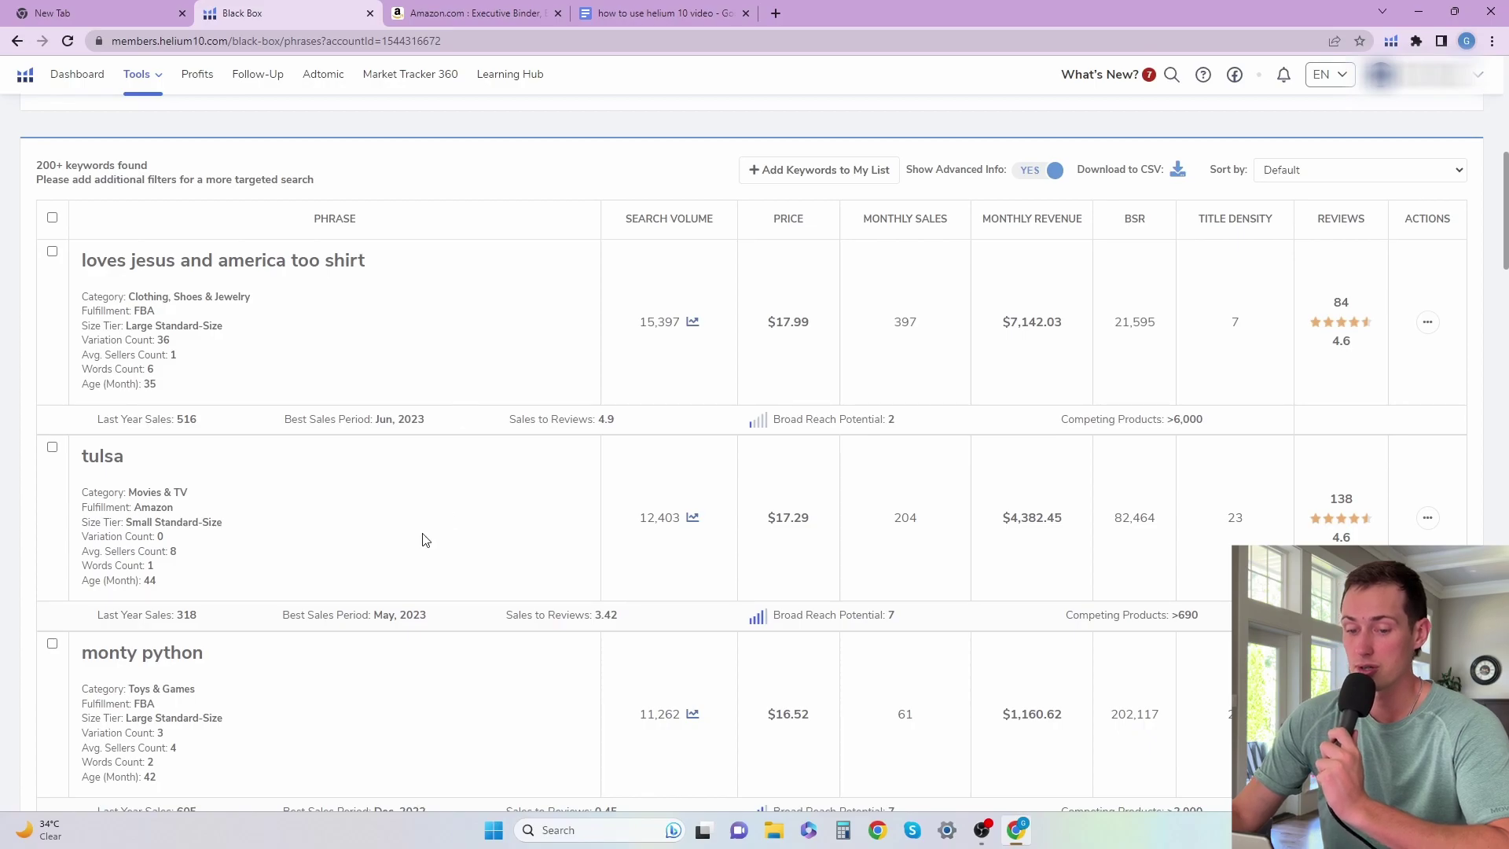
scroll(409, 542, "down", 4)
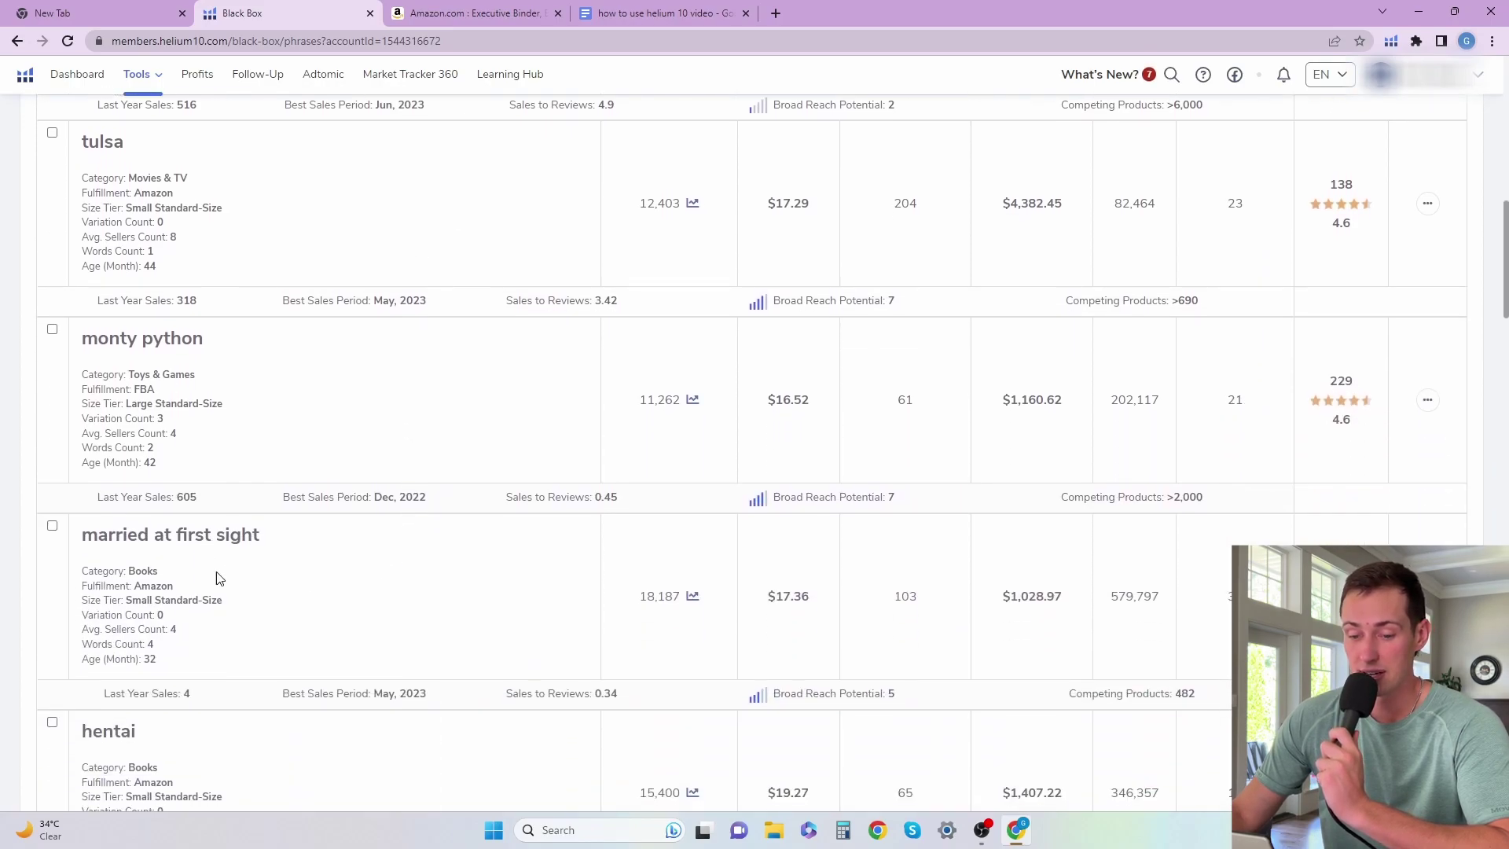
scroll(219, 578, "down", 9)
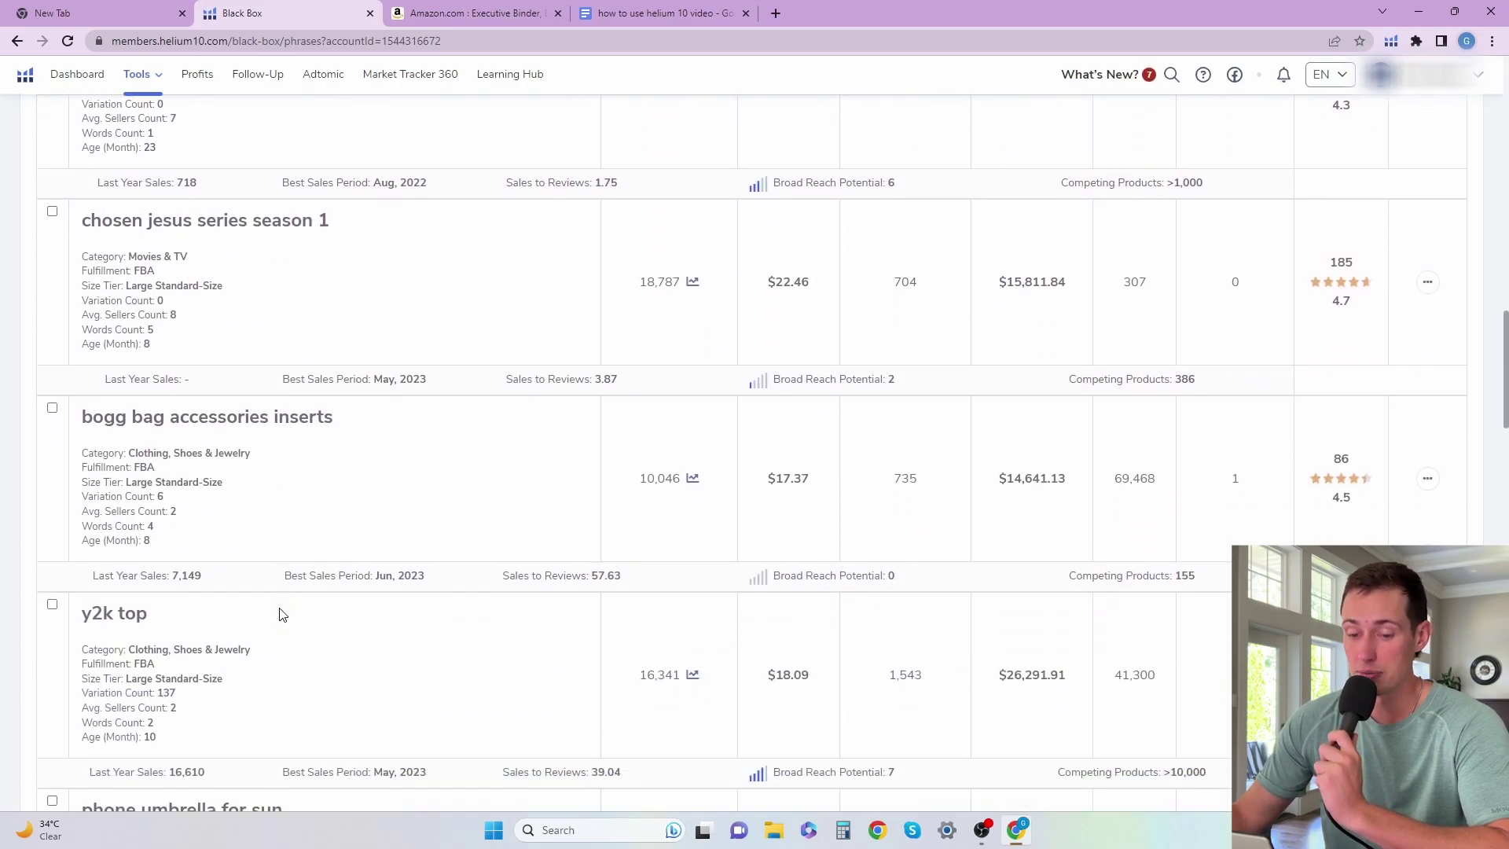
scroll(361, 529, "down", 5)
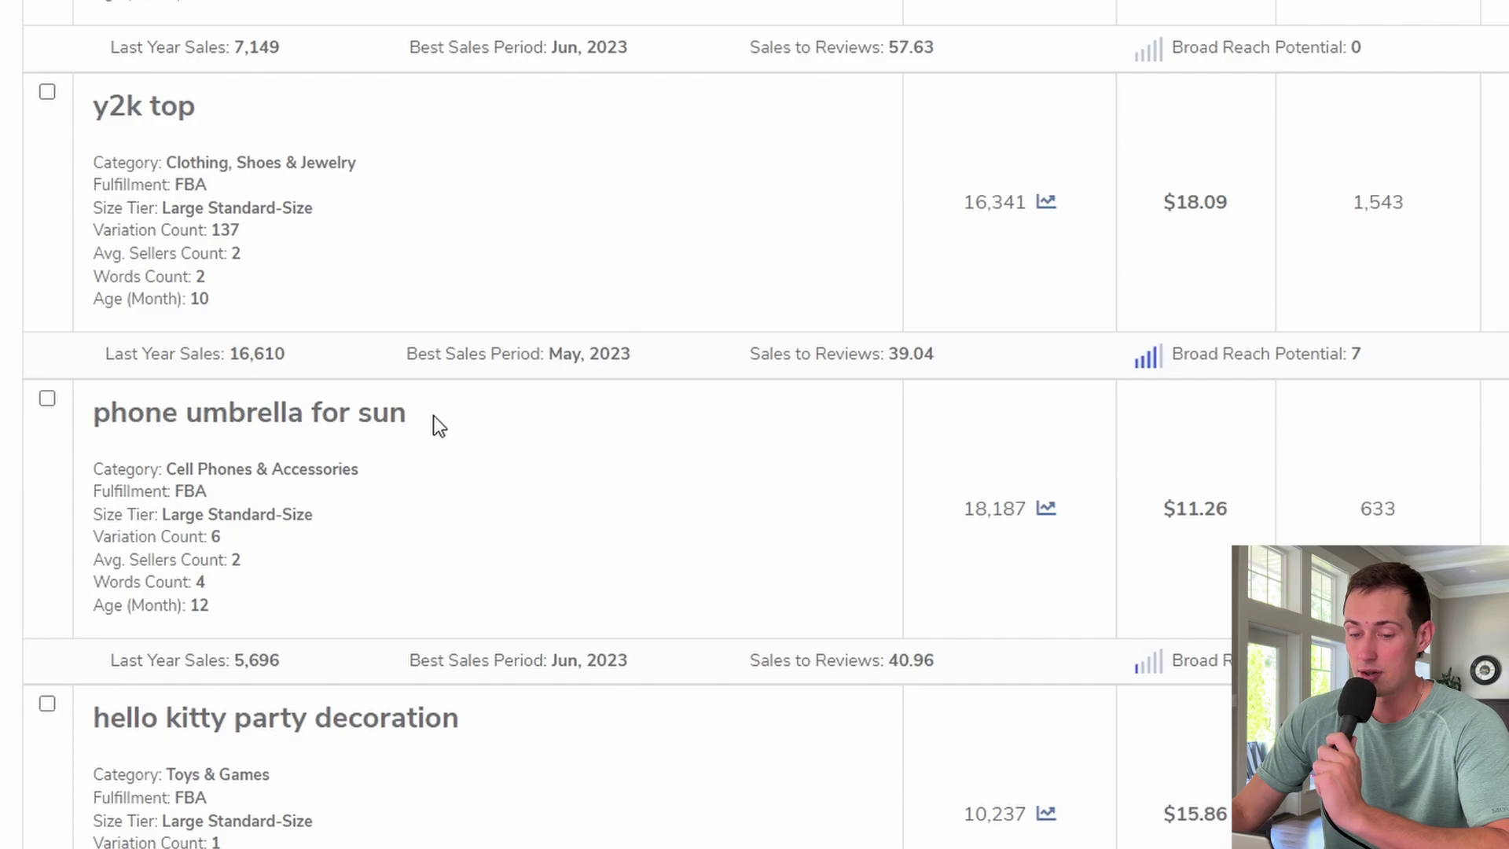
left_click_drag(432, 415, 91, 420)
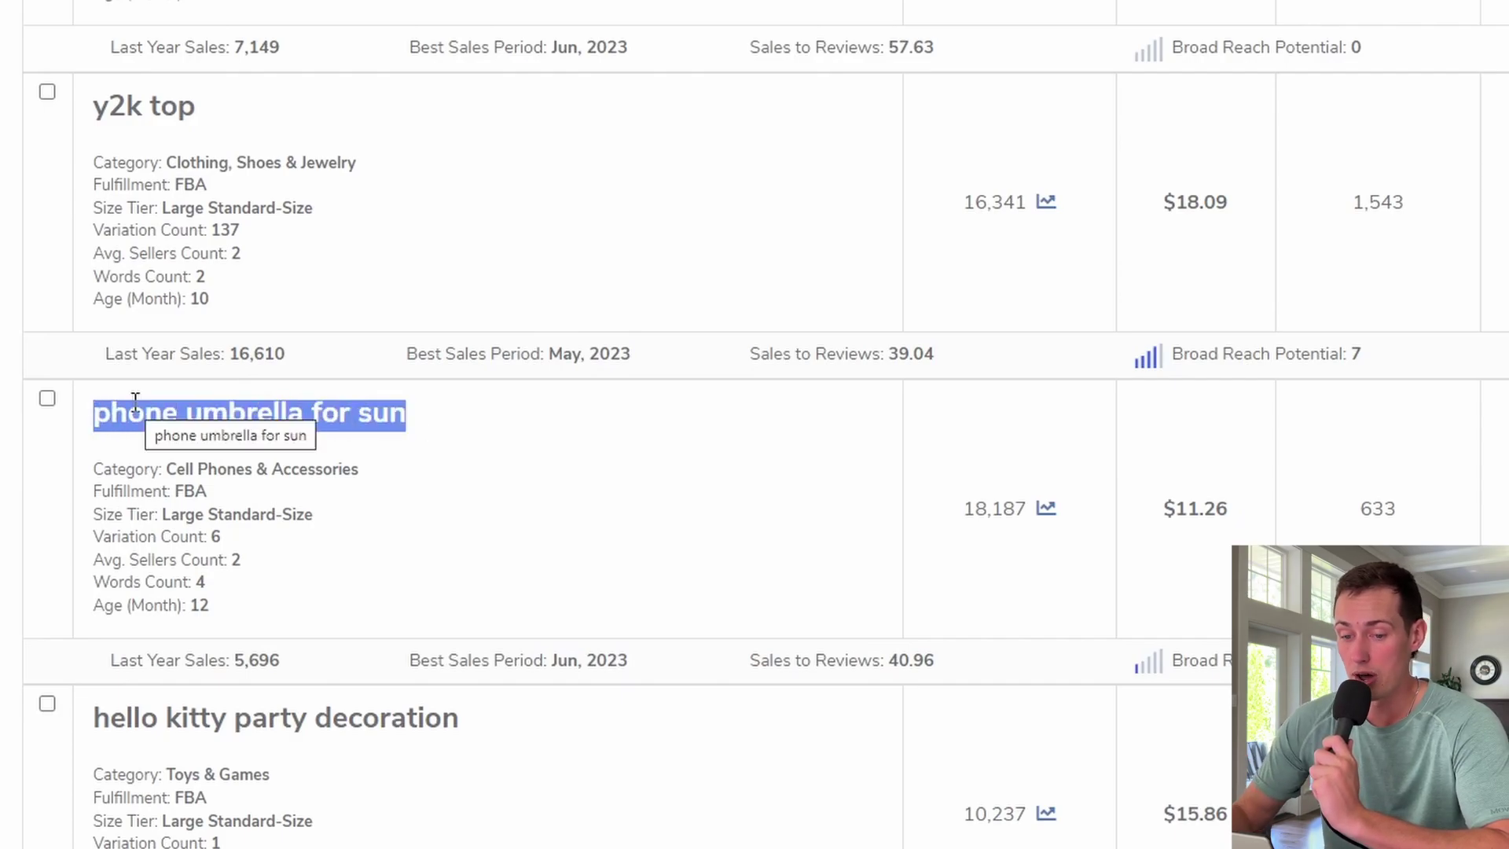
right_click(281, 416)
left_click(313, 449)
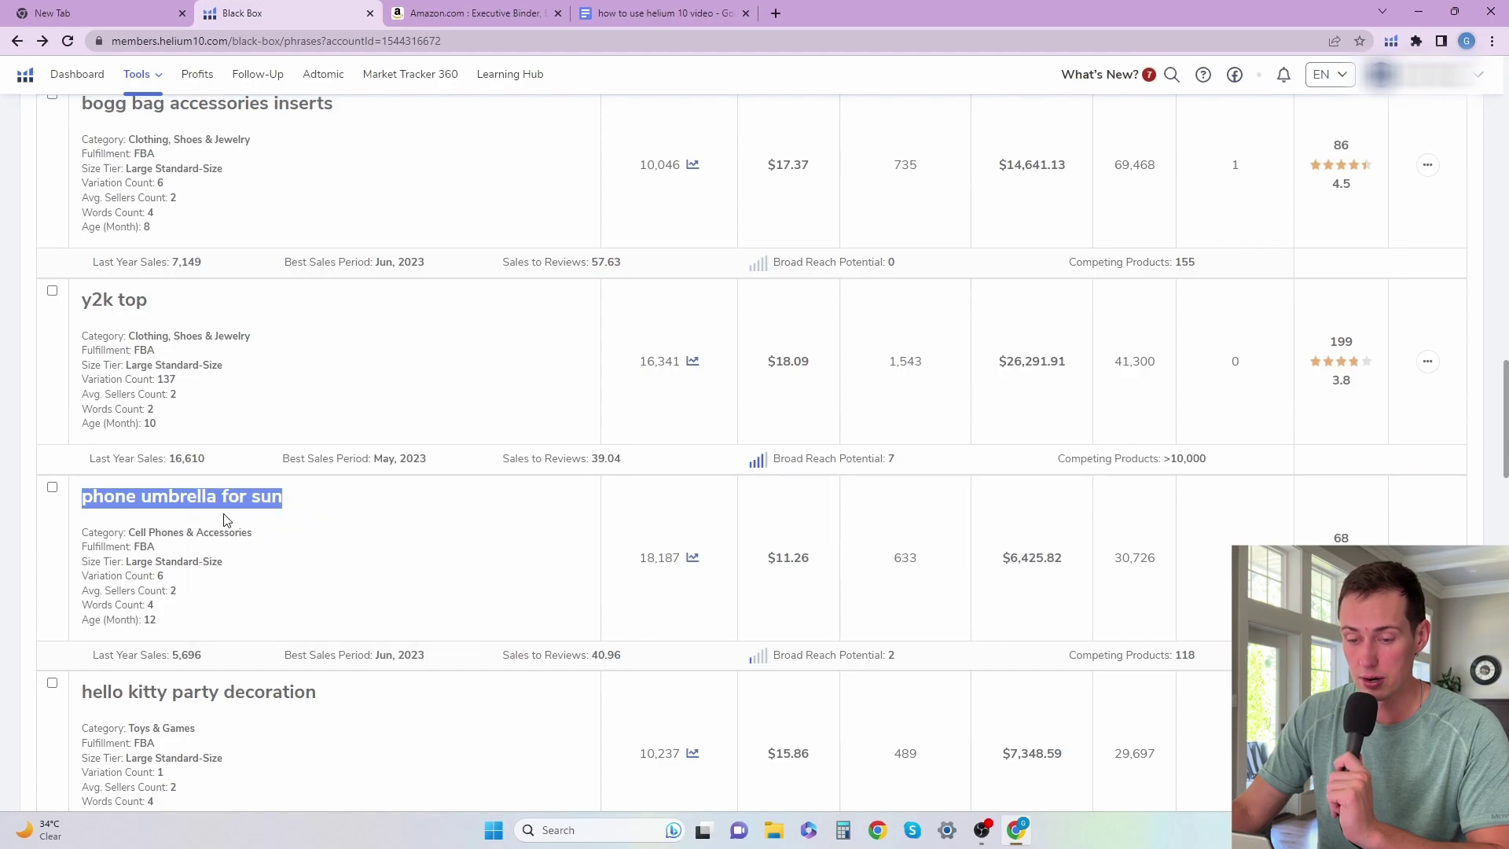
- Run a Magnet keyword search on the copied phrase "phone umbrella for sun"
scroll(227, 519, "up", 20)
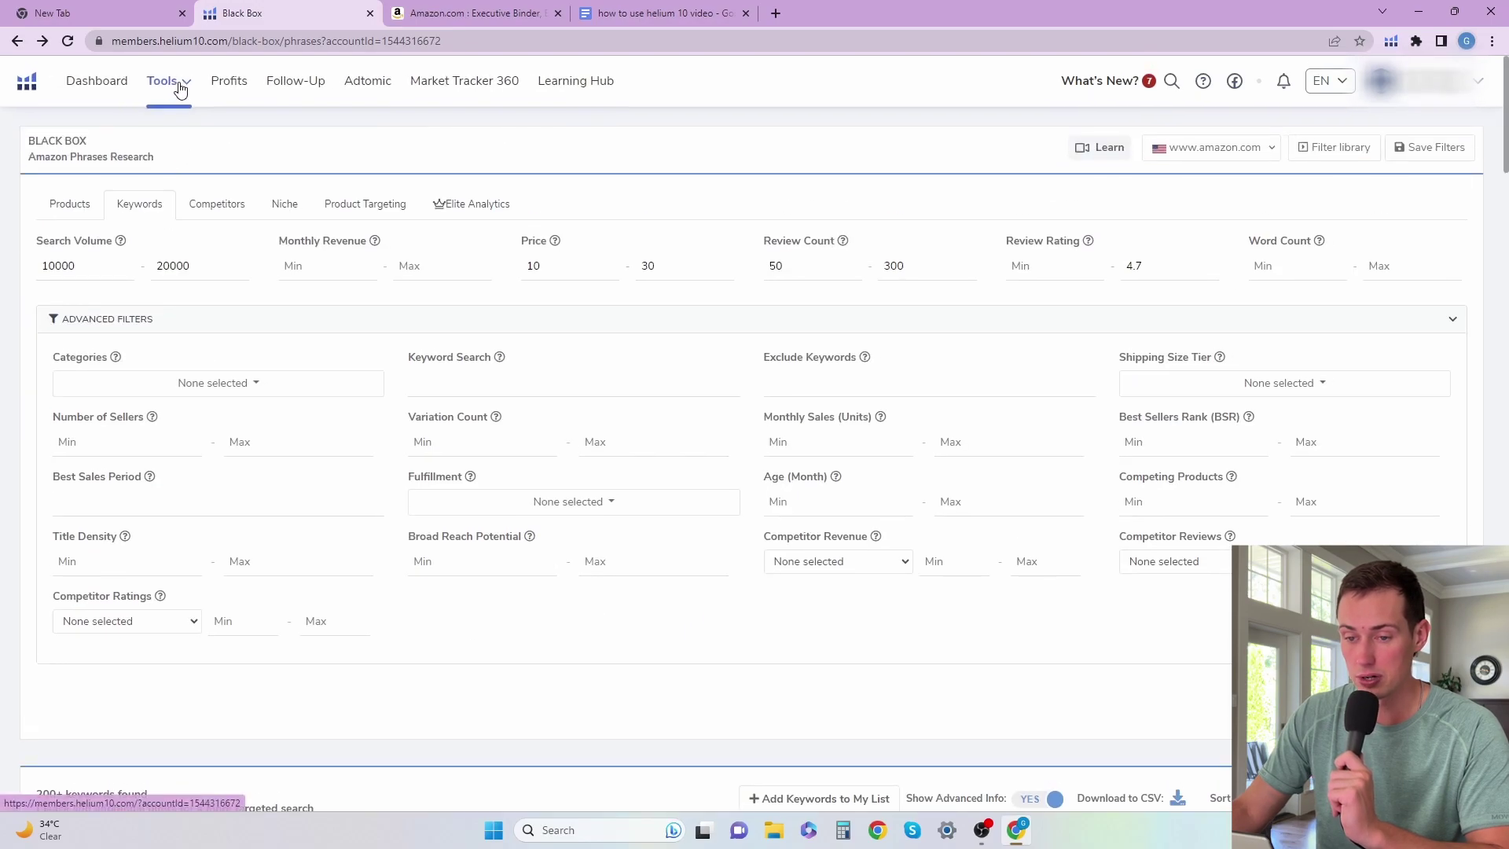
left_click(168, 81)
left_click(370, 418)
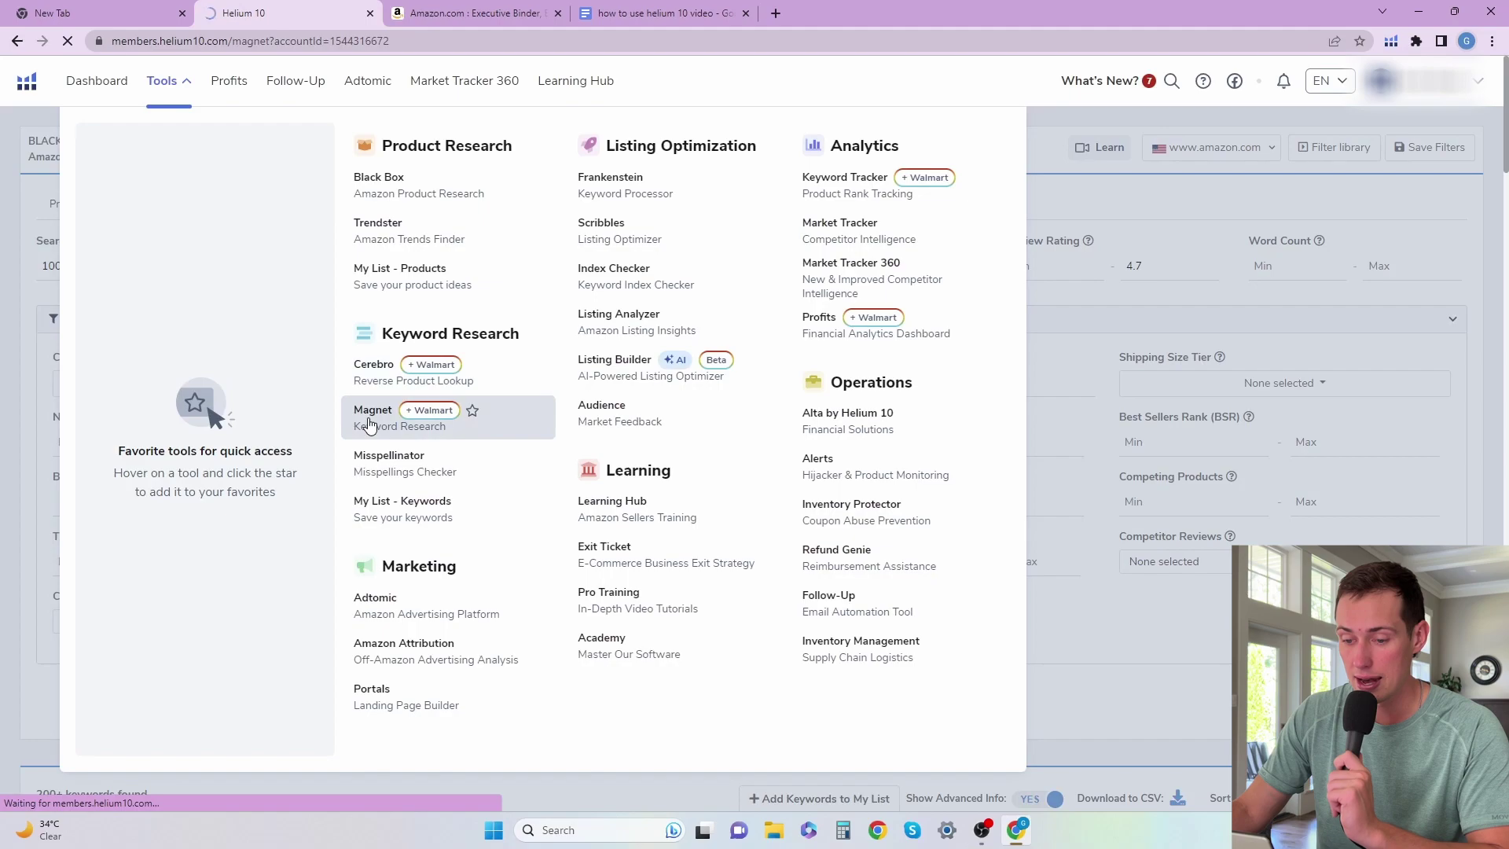
right_click(191, 271)
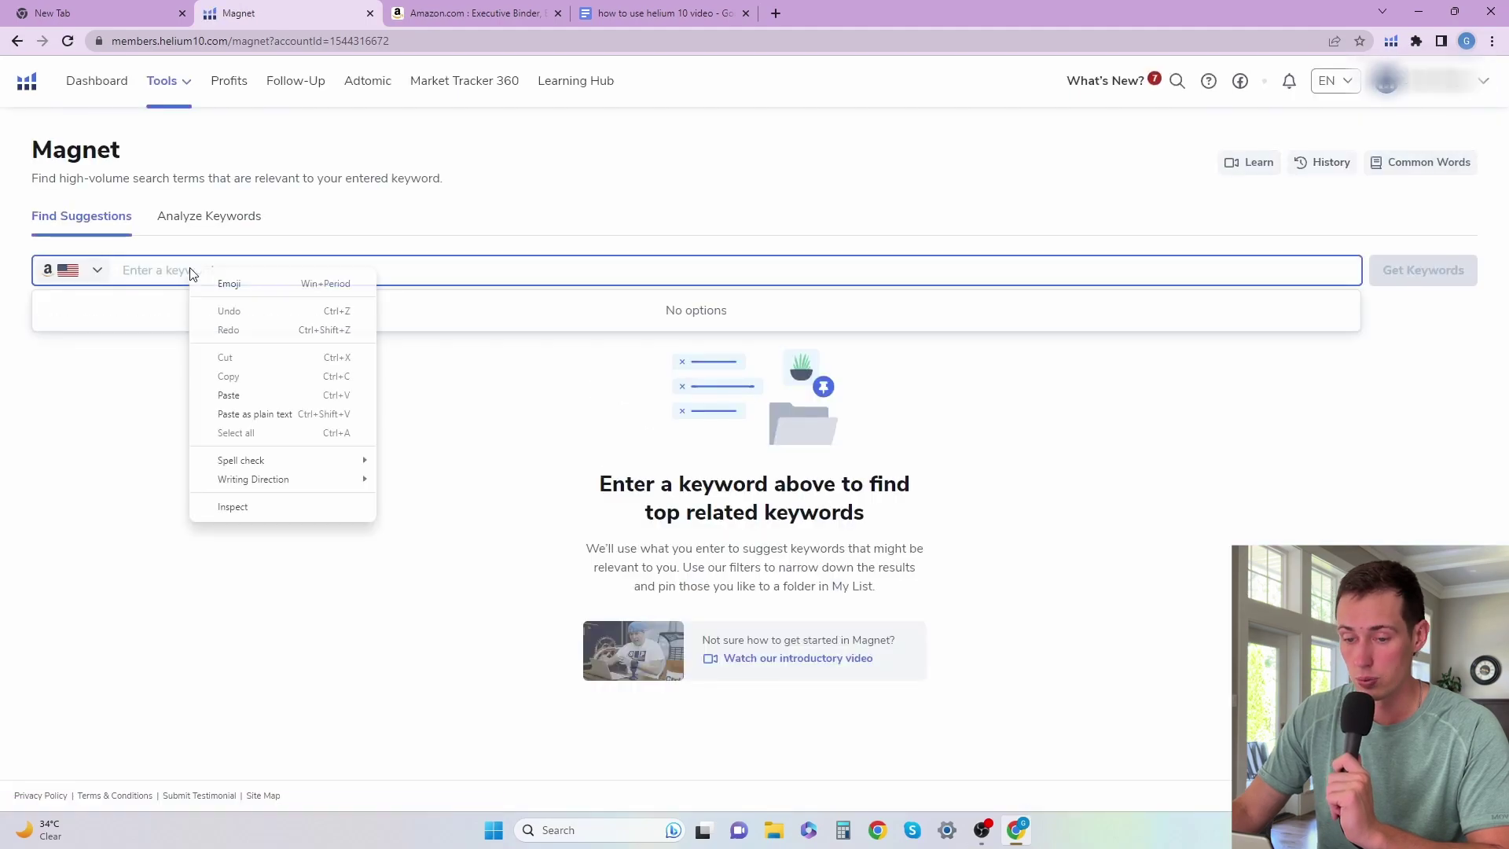
left_click(229, 395)
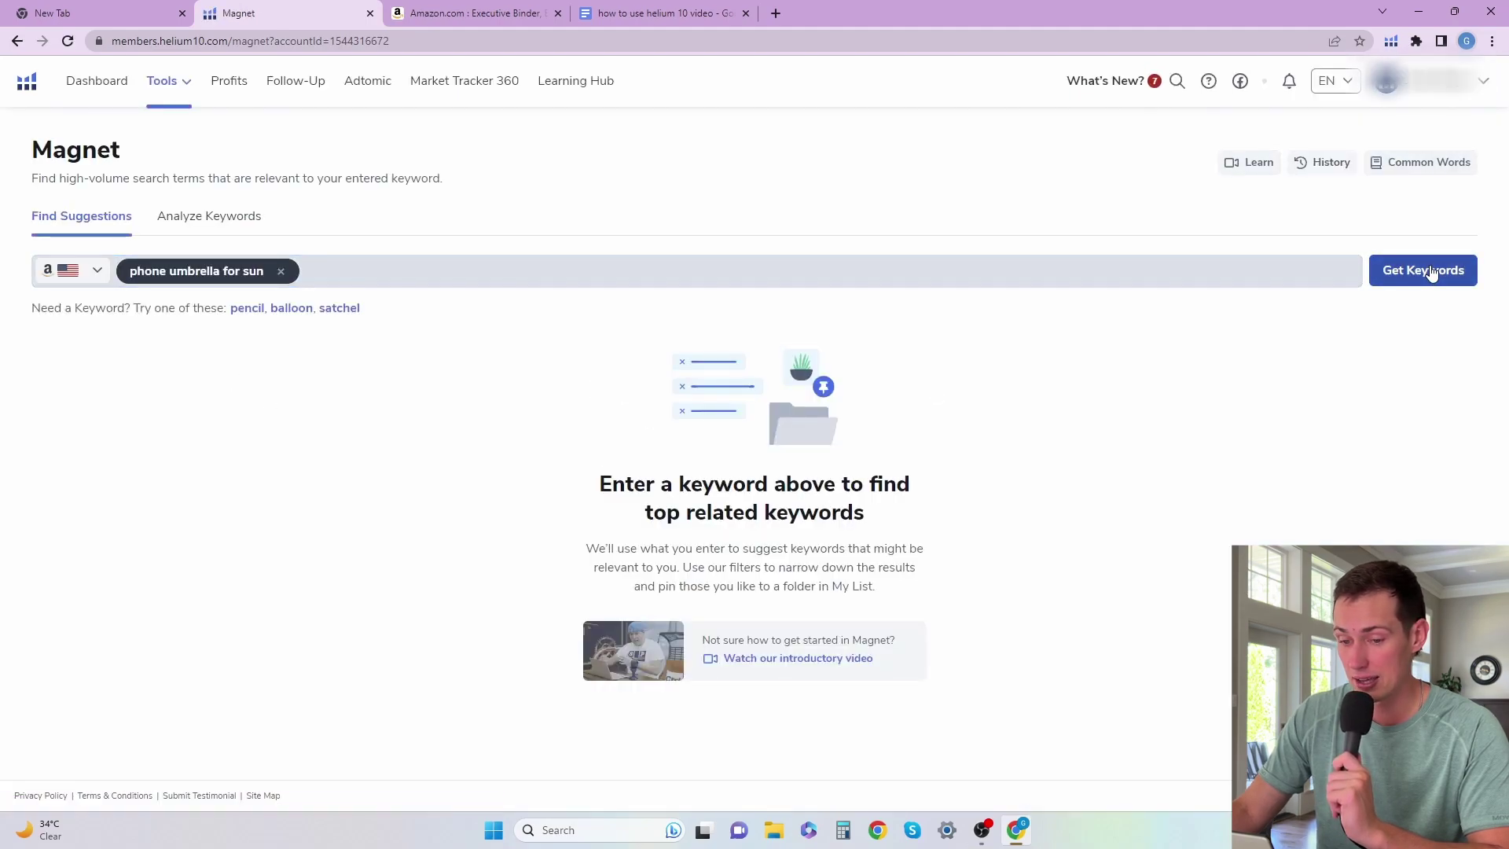
left_click(1424, 270)
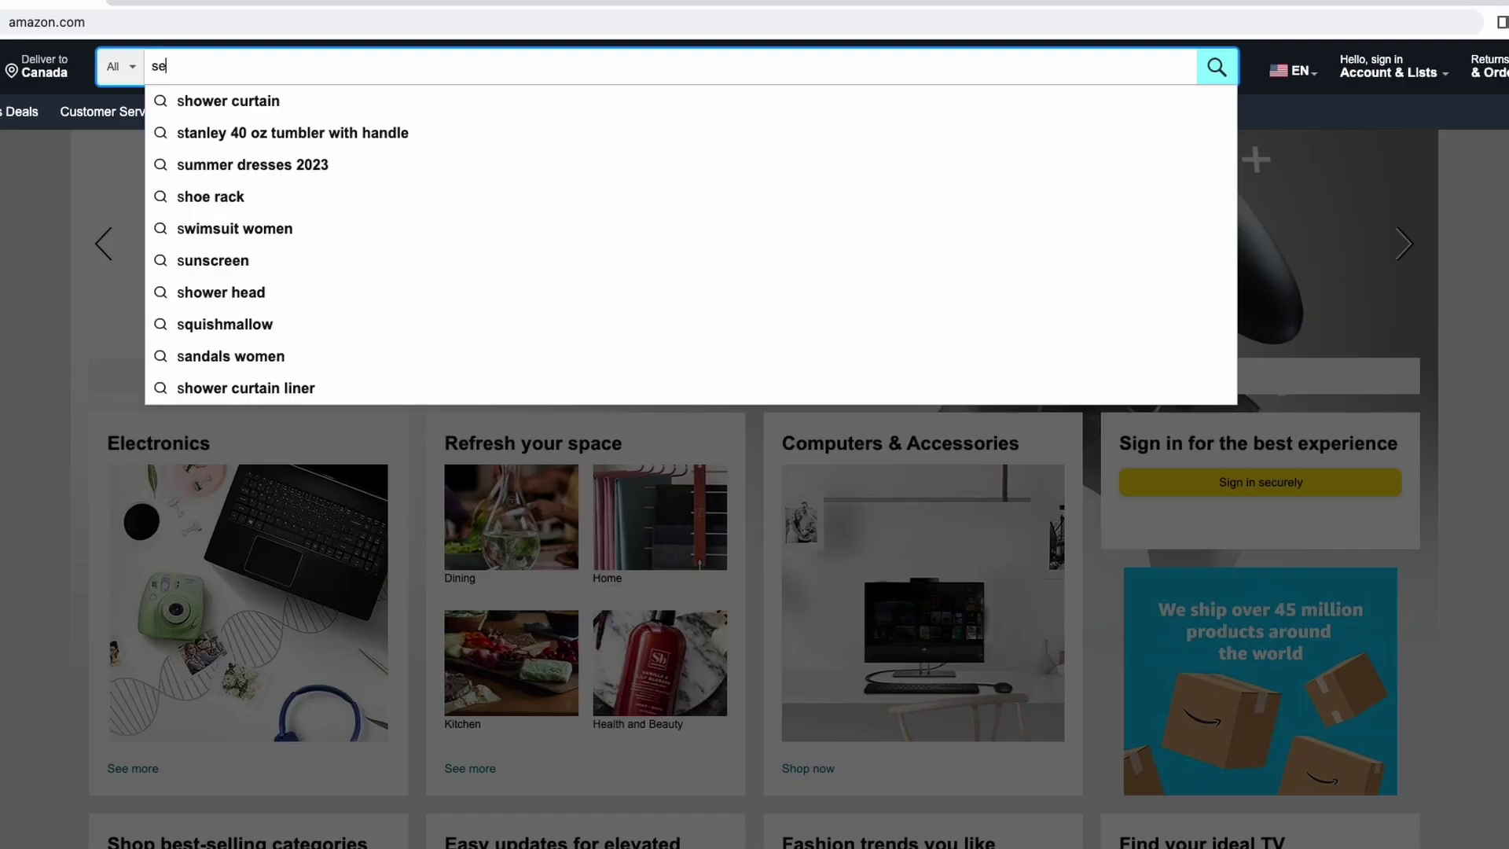
- Search Amazon for "set of knives" and look over the product results
type("t of ")
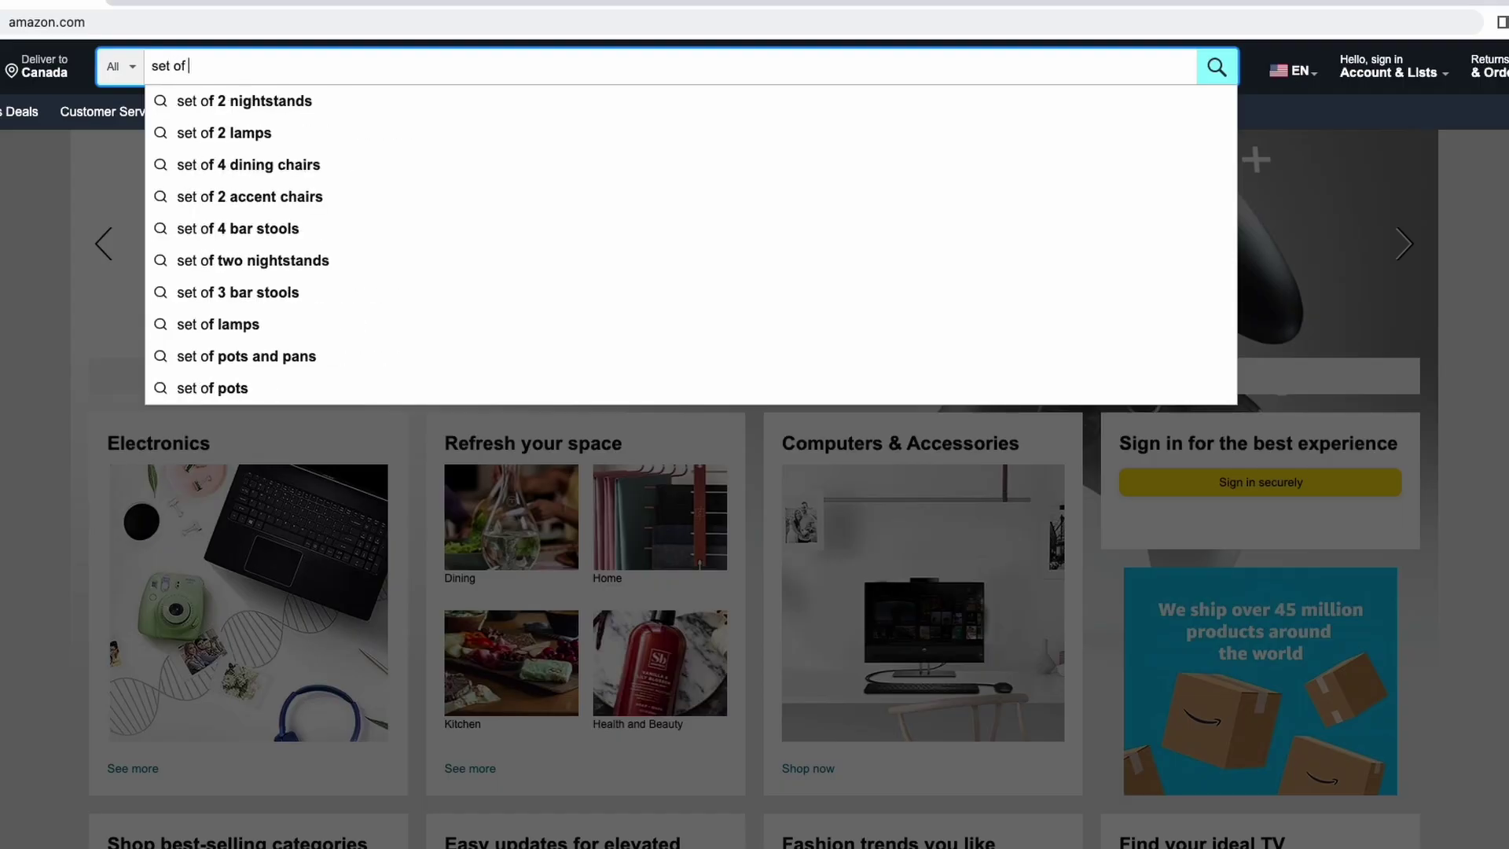
type("knives")
key("Return")
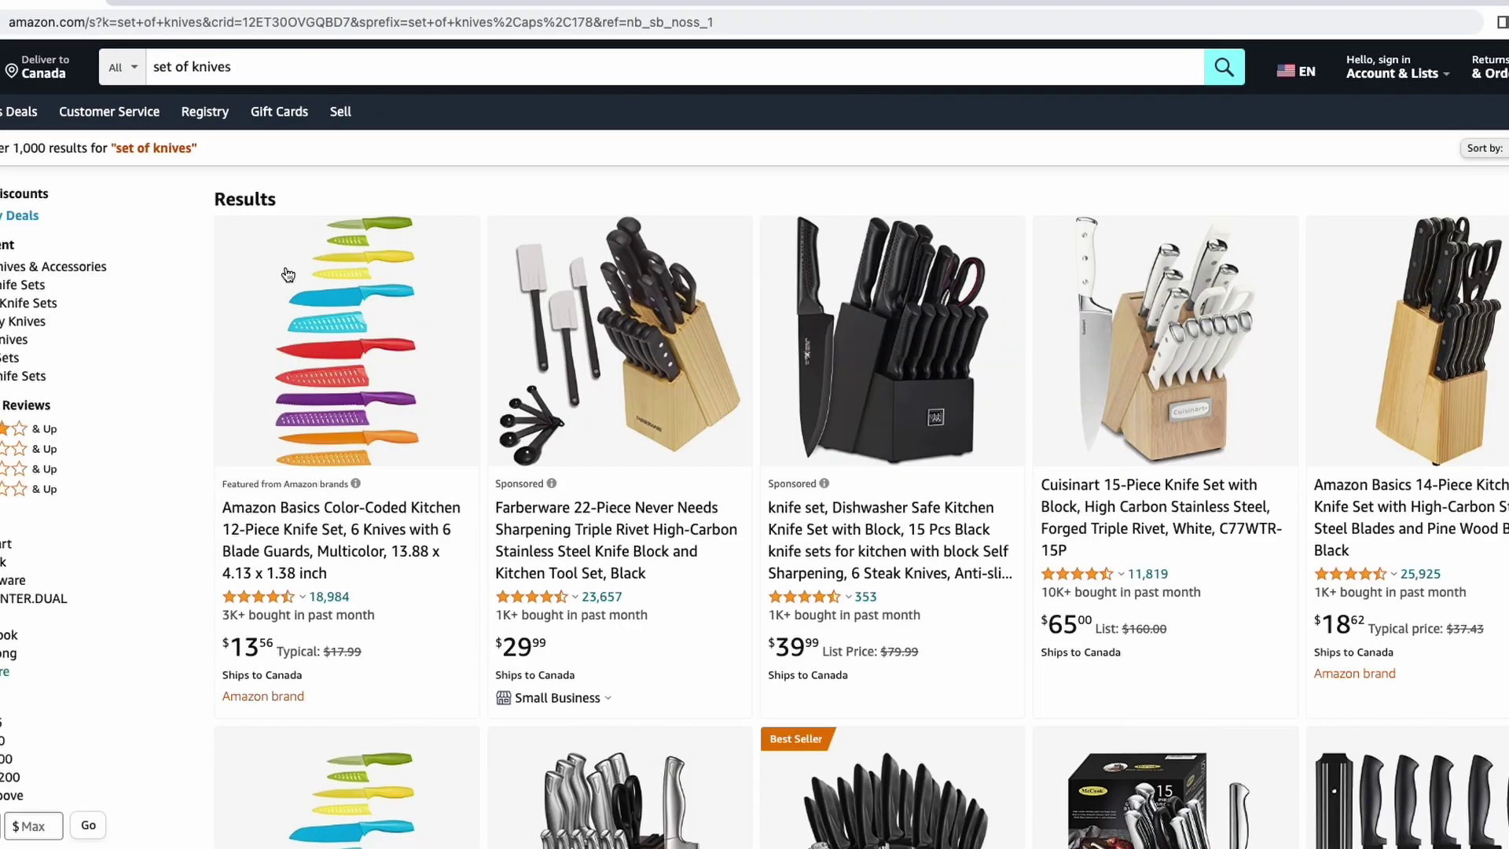
scroll(287, 275, "down", 2)
scroll(288, 275, "down", 3)
- Refine the Amazon search to "wooden handle set of knives" and look over the more specific results
type("wooden")
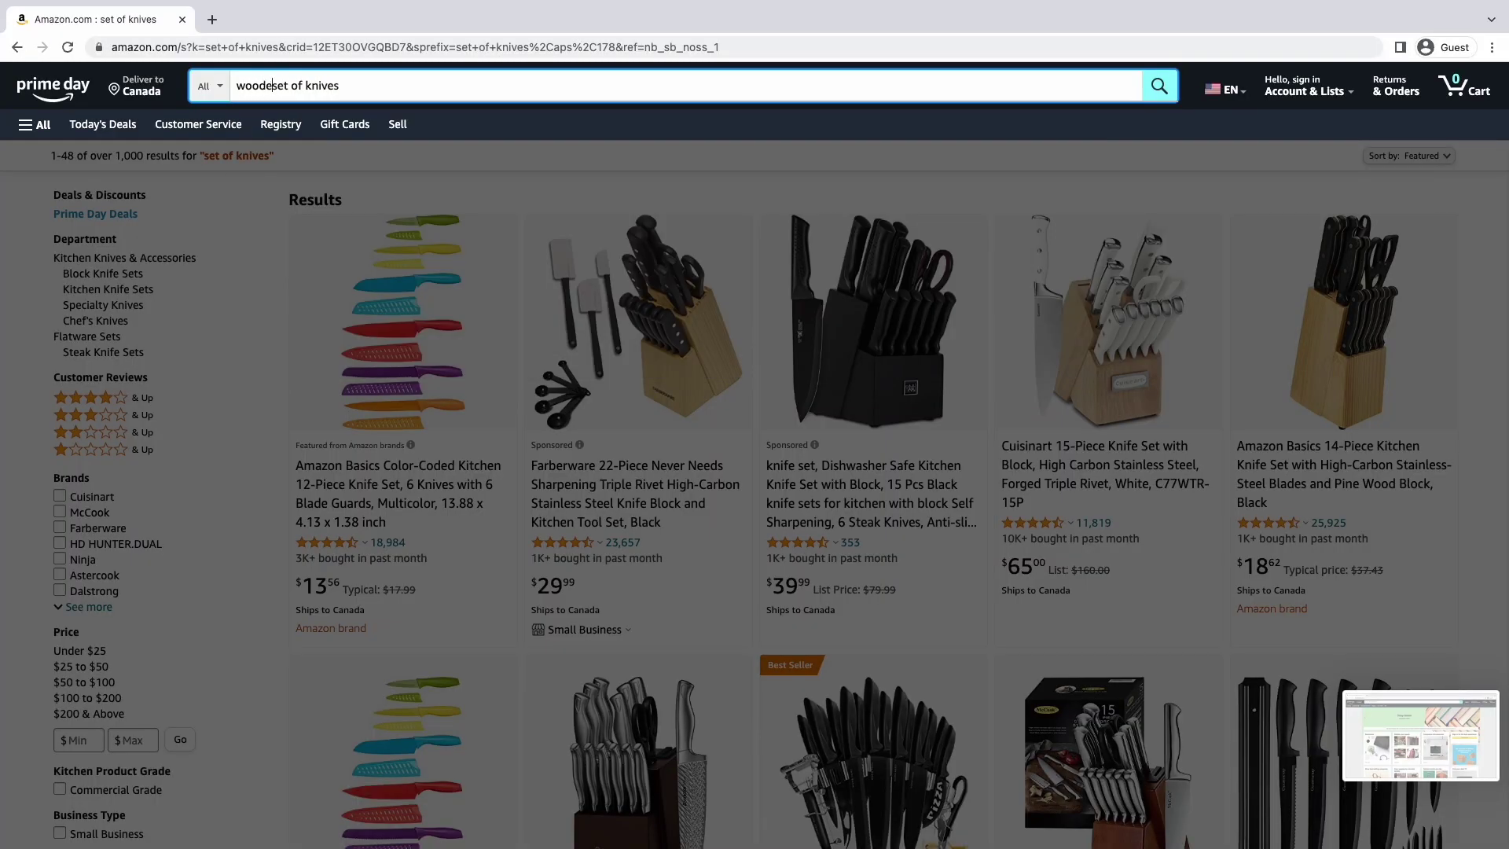
type(" handle")
key("Return")
scroll(524, 393, "down", 5)
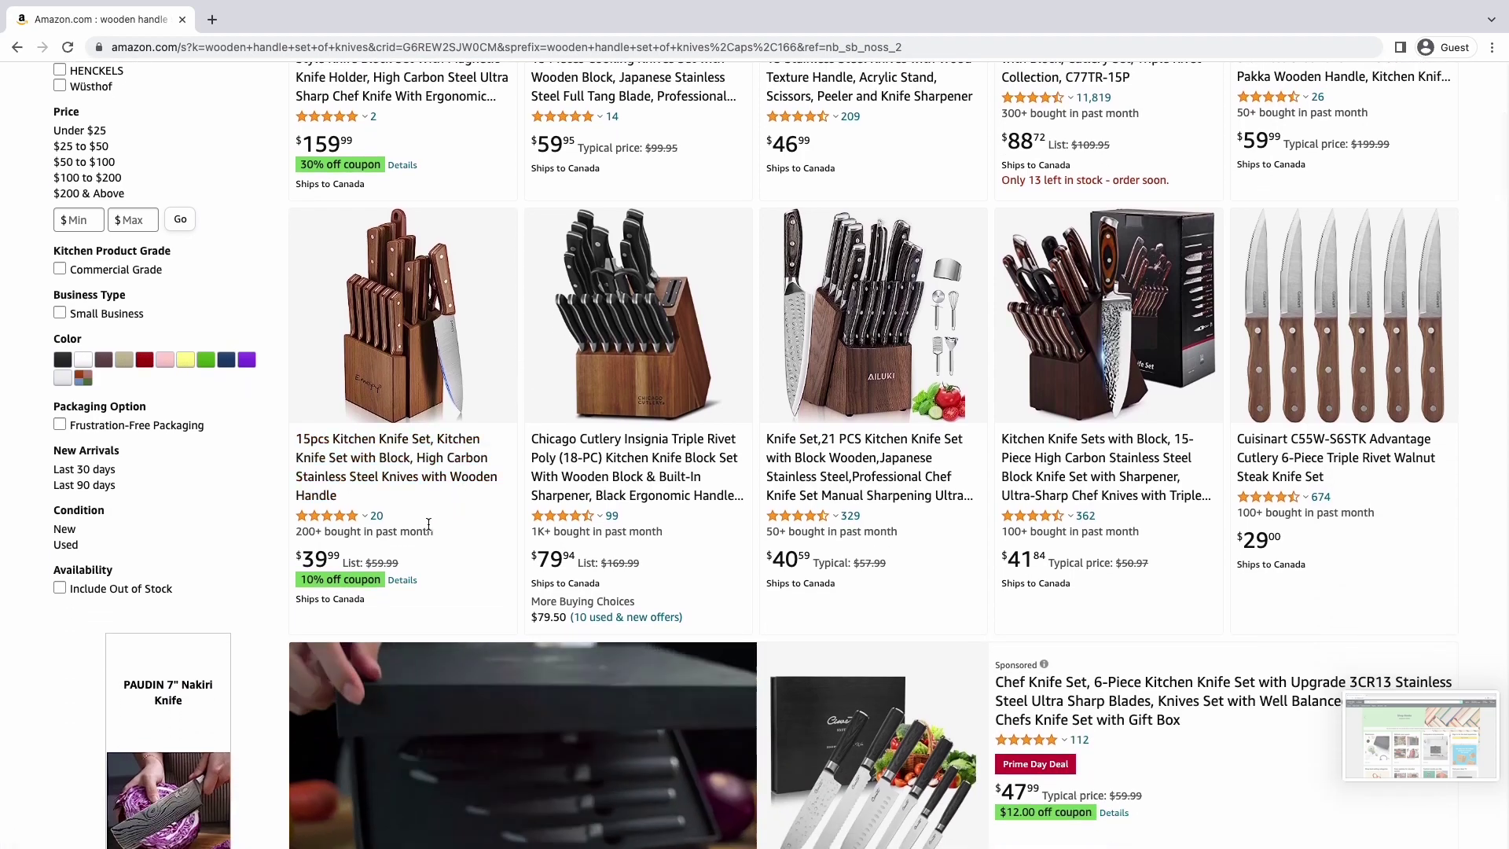
left_click_drag(428, 523, 242, 522)
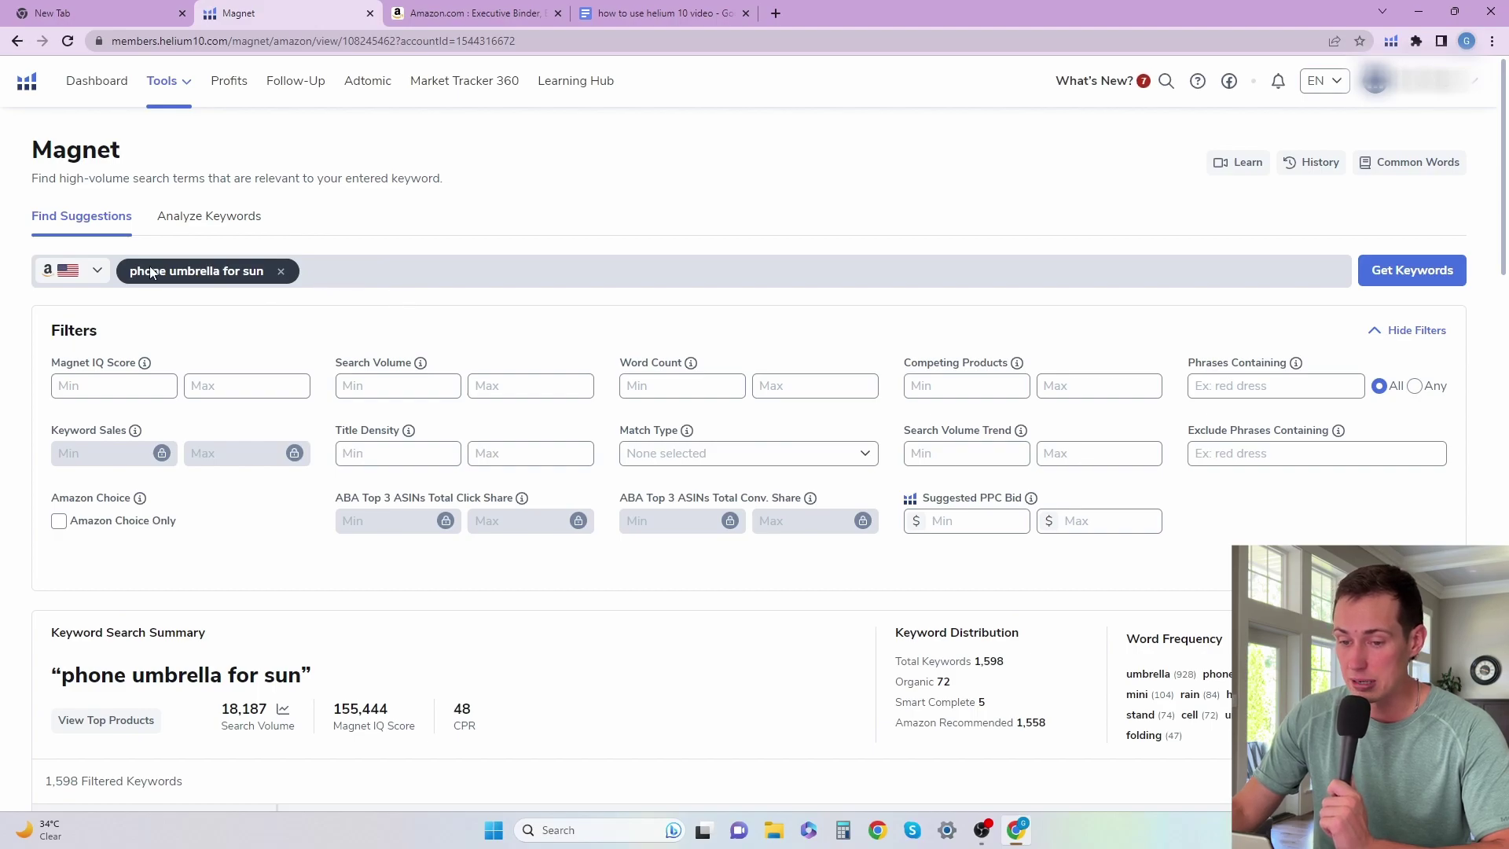
- Filter the Magnet keyword suggestions for "phone umbrella for sun" to a minimum word count of 3
scroll(334, 445, "down", 6)
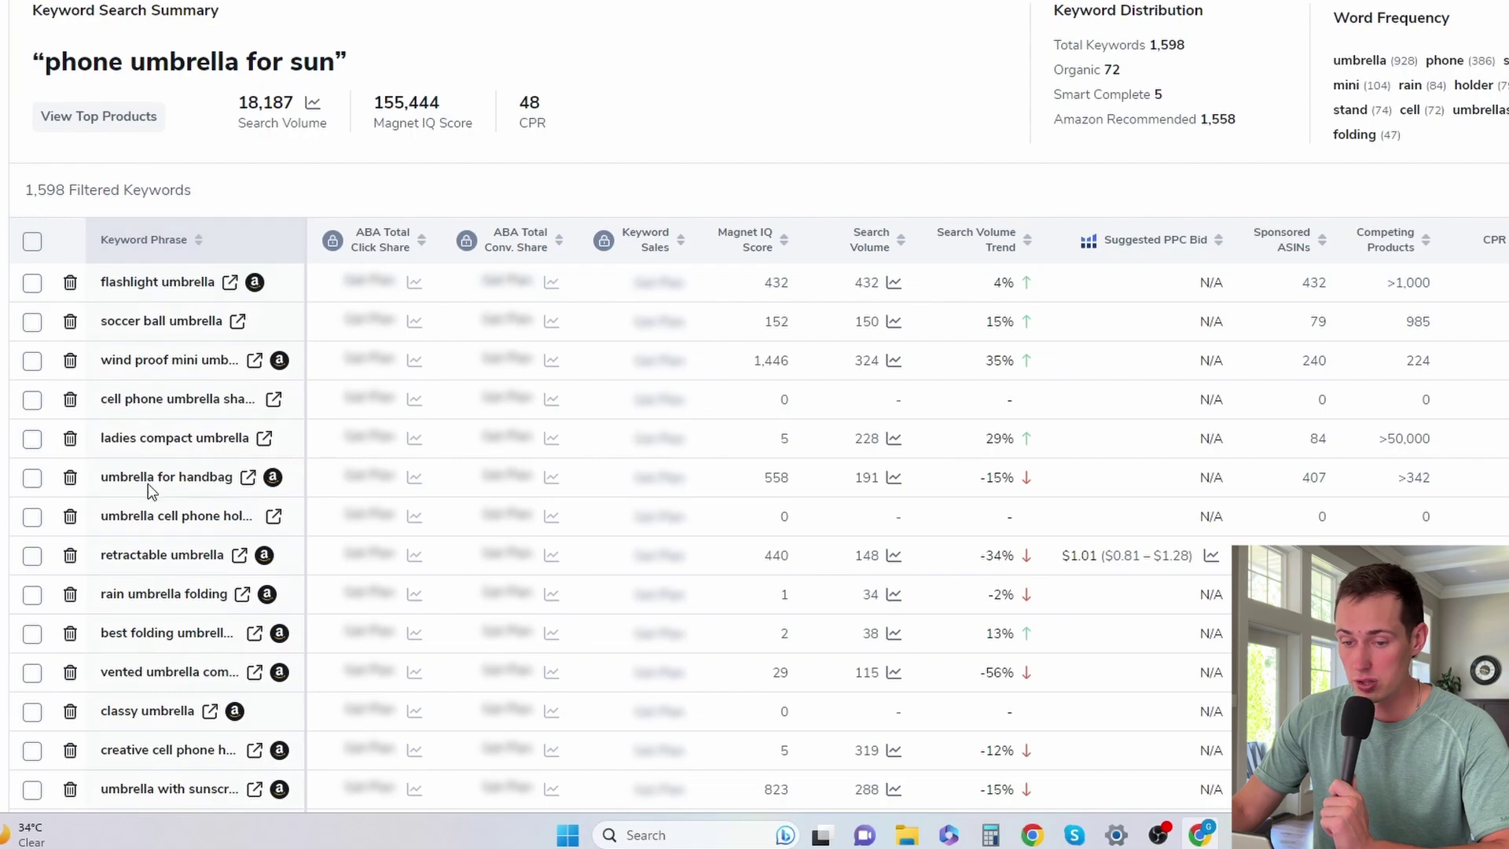
scroll(168, 739, "up", 8)
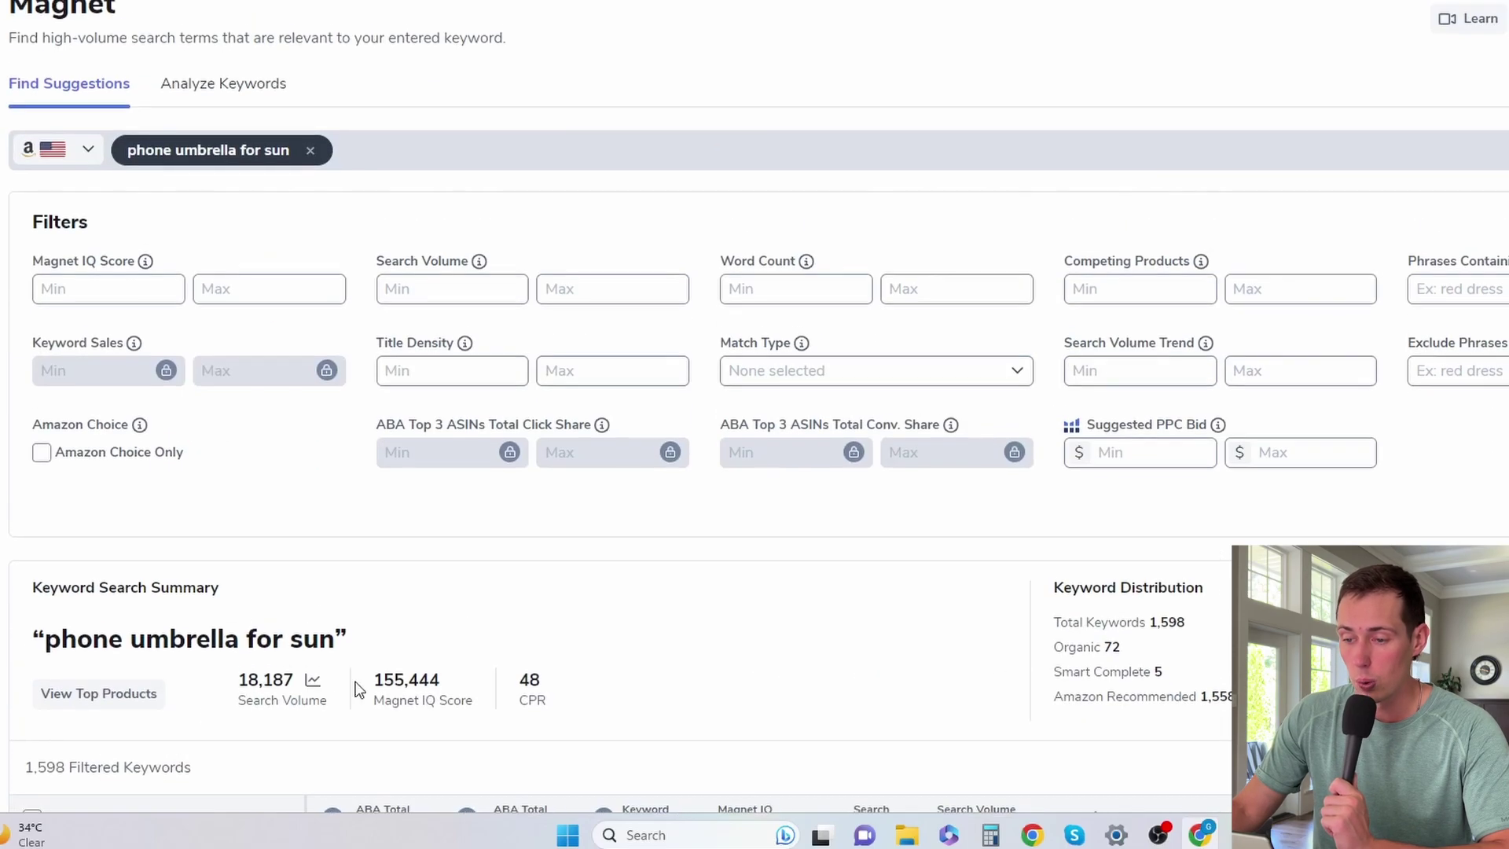
left_click(780, 300)
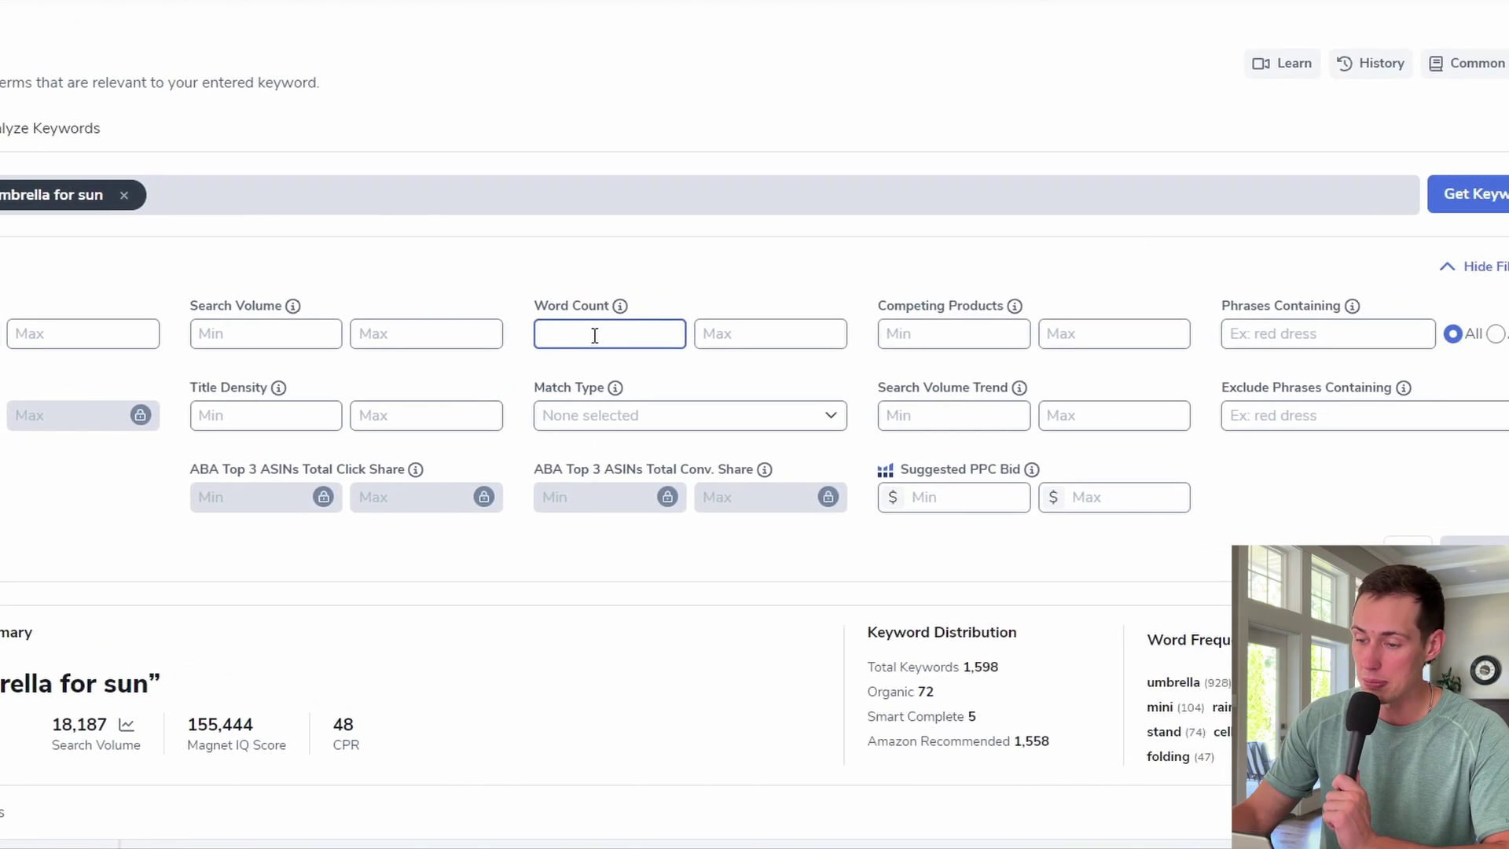
type("3")
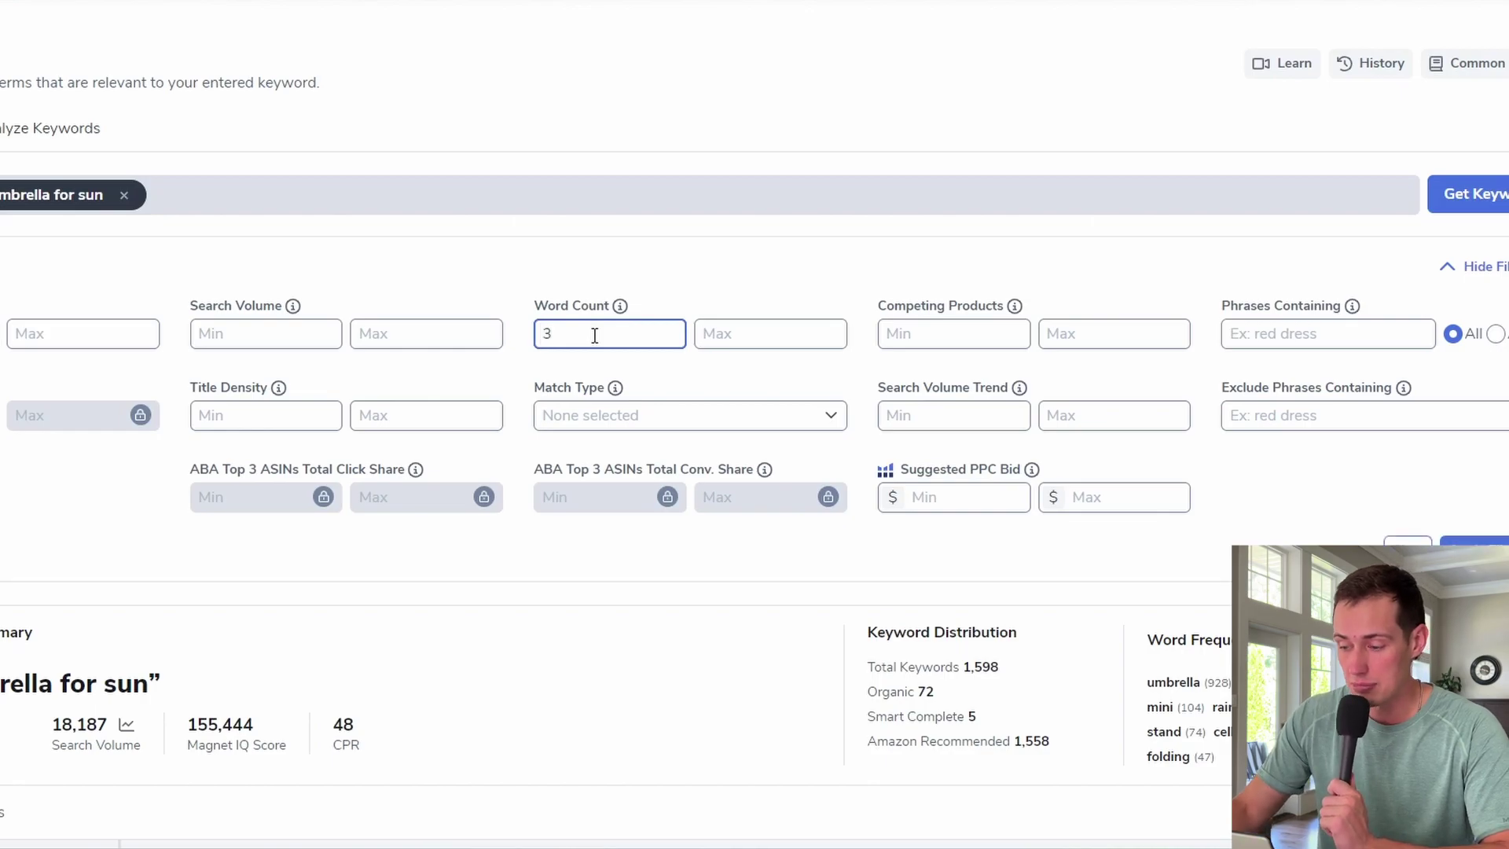
left_click(1477, 554)
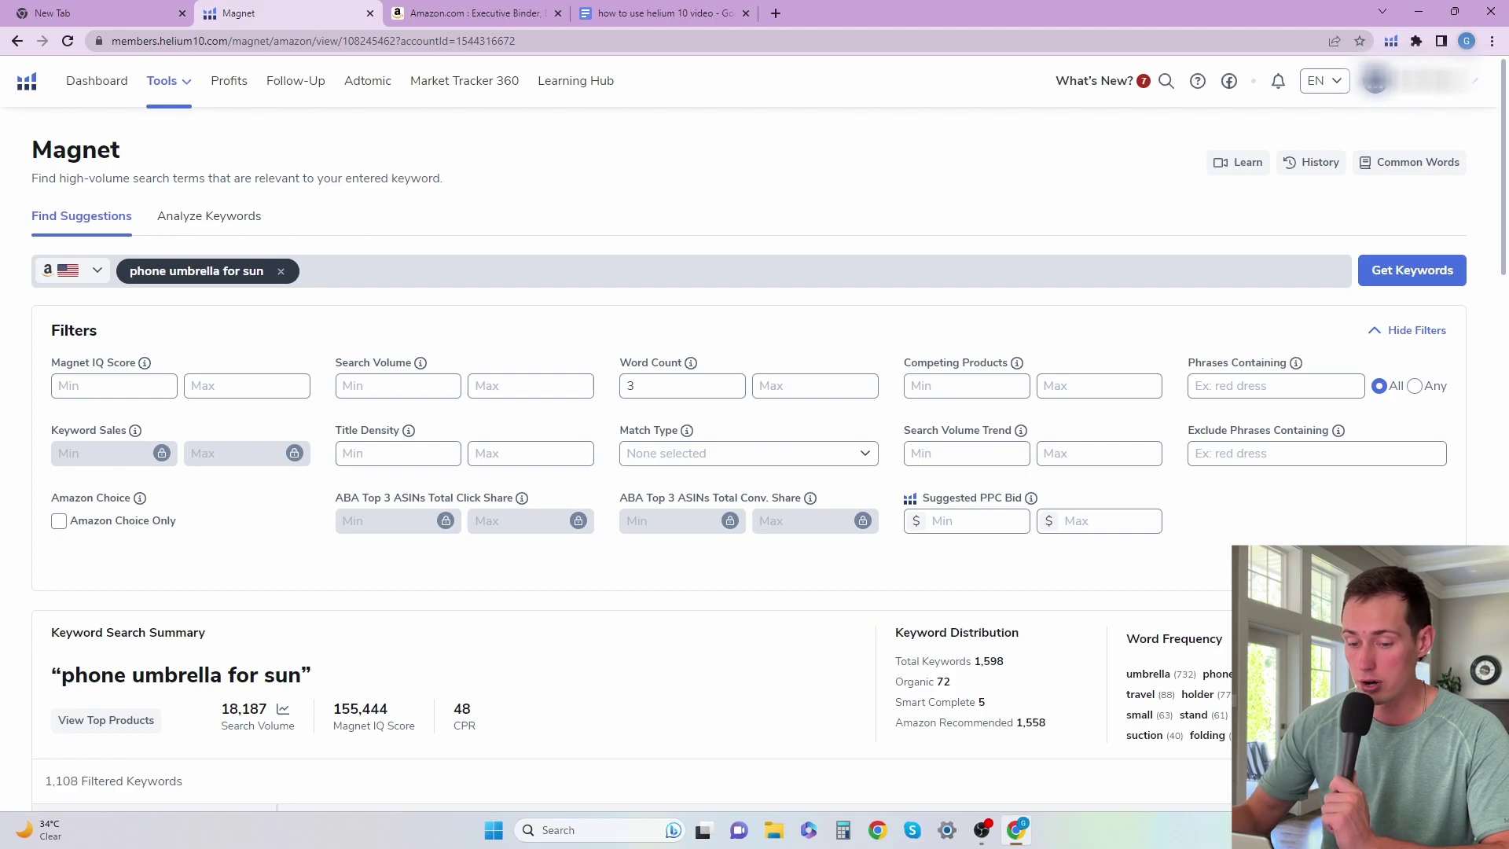
- Review the filtered Magnet keywords and read the explanations of Magnet IQ Score and Competing Products
scroll(680, 649, "down", 4)
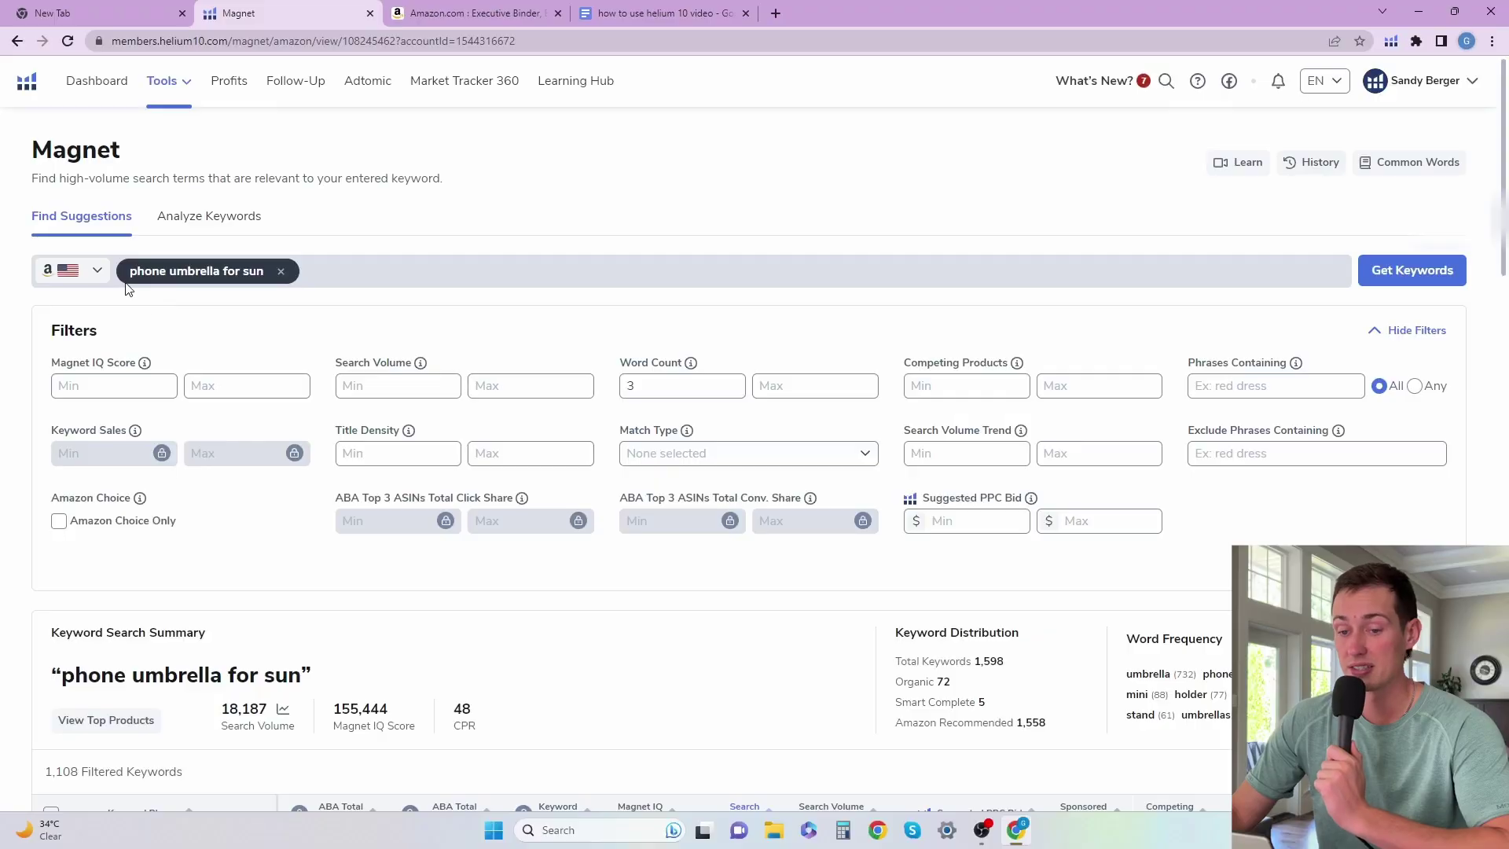
scroll(143, 355, "down", 6)
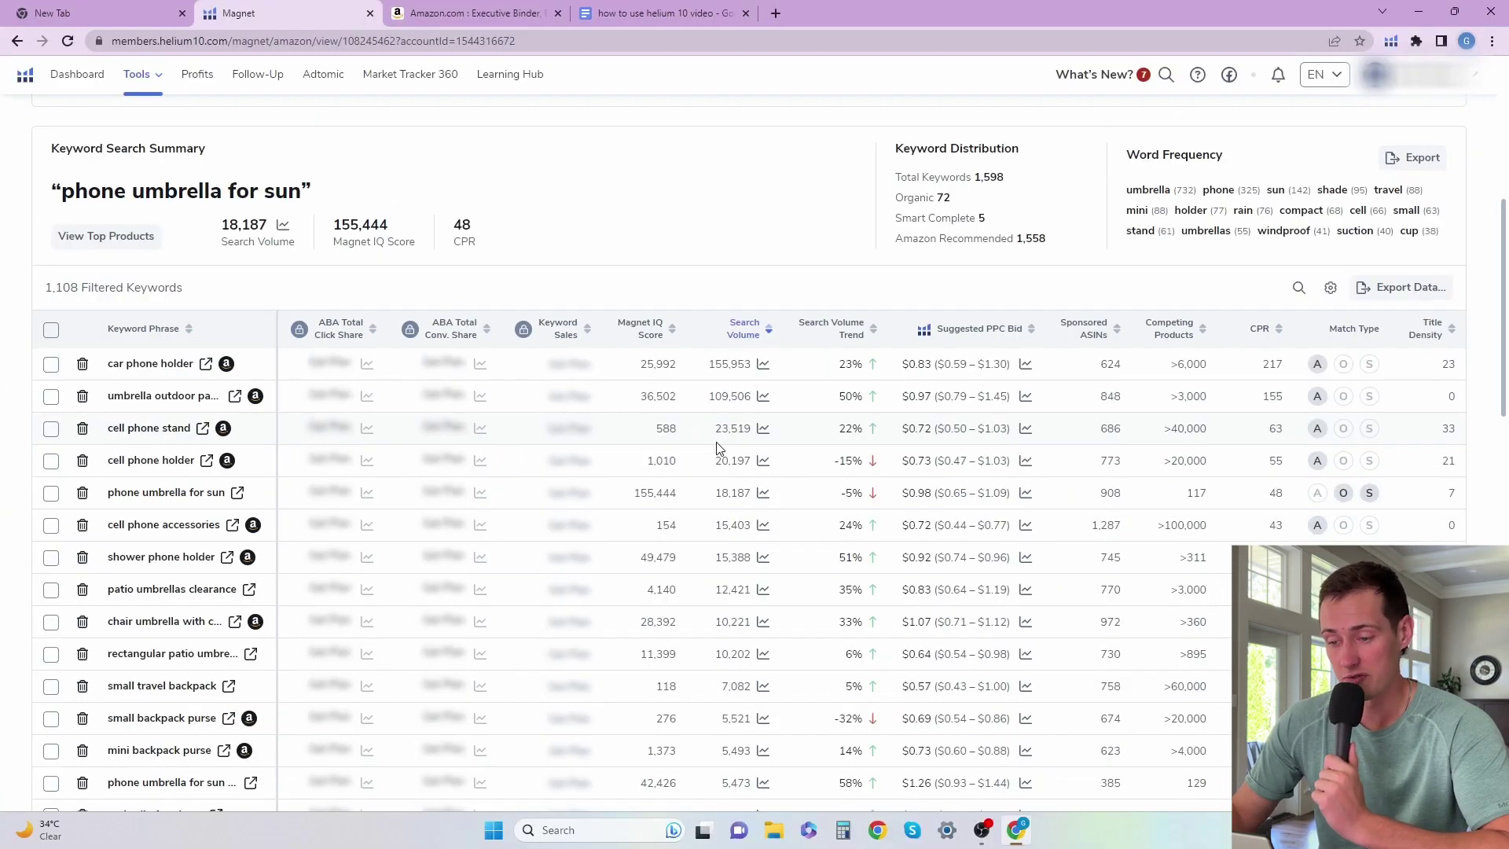
mouse_move(640, 328)
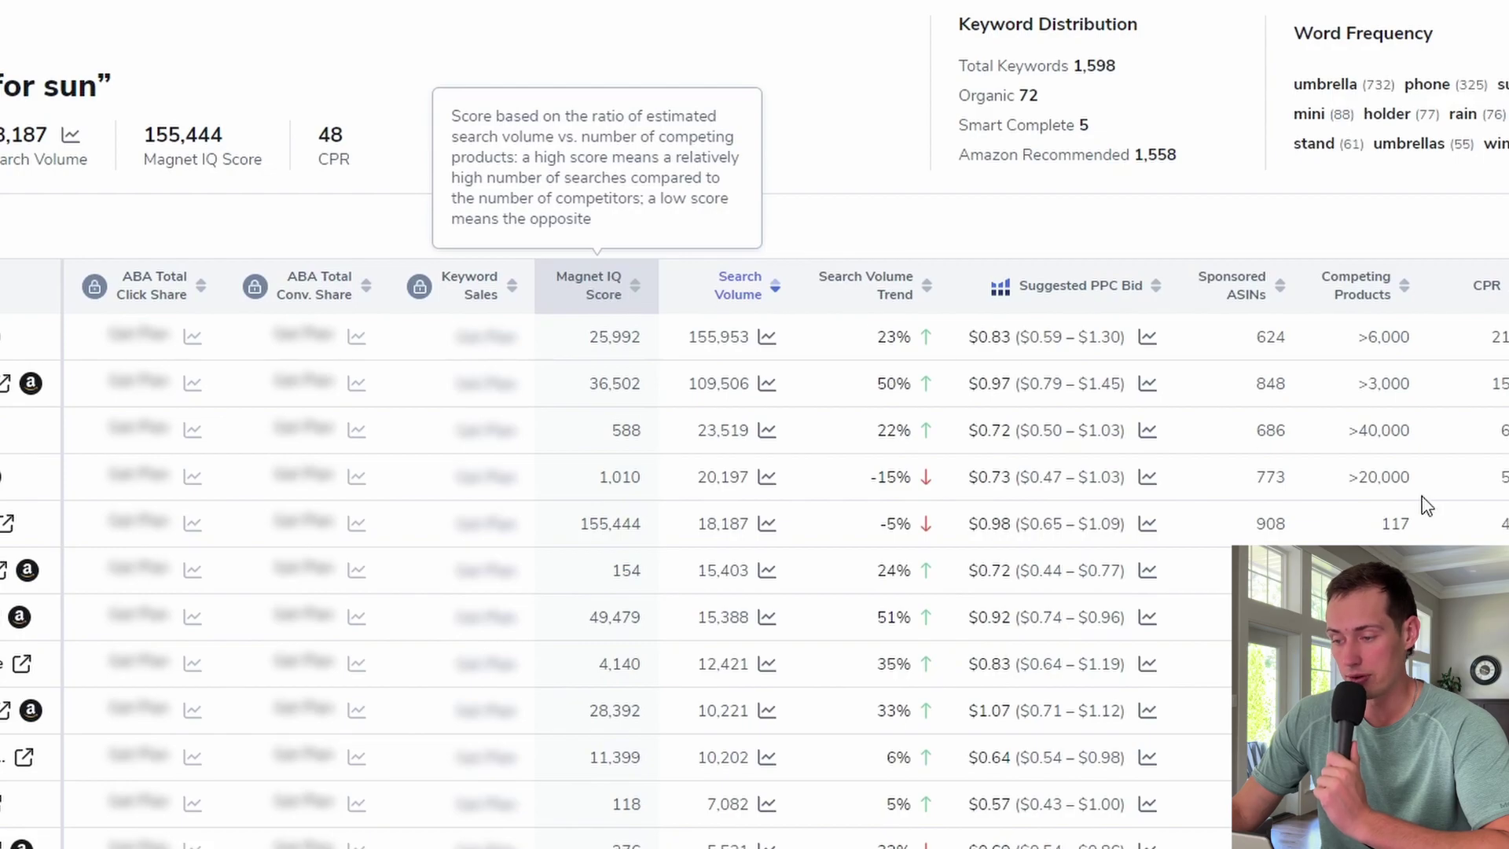
mouse_move(1364, 295)
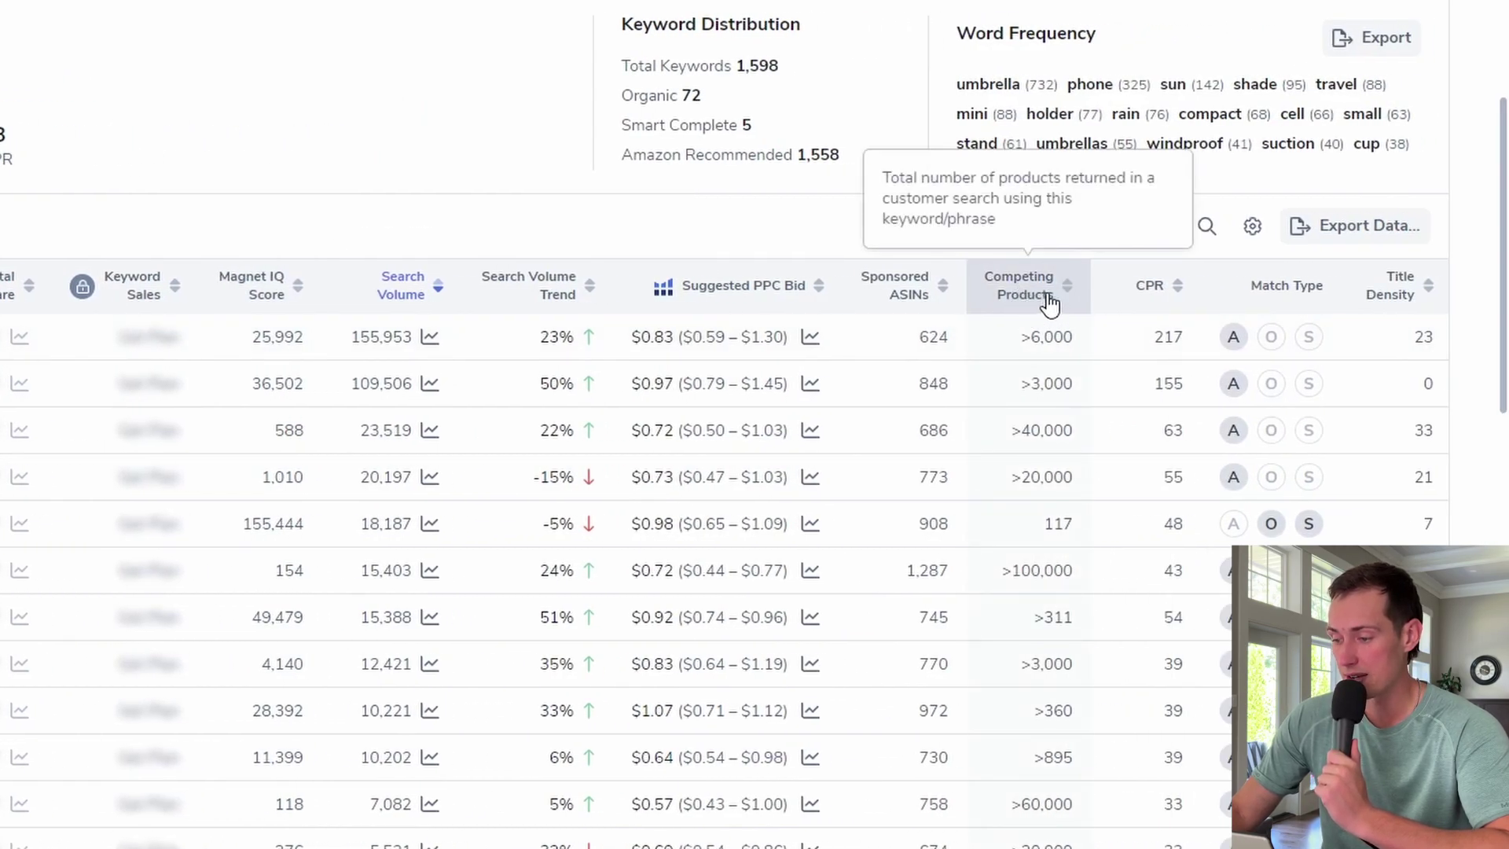
mouse_move(762, 301)
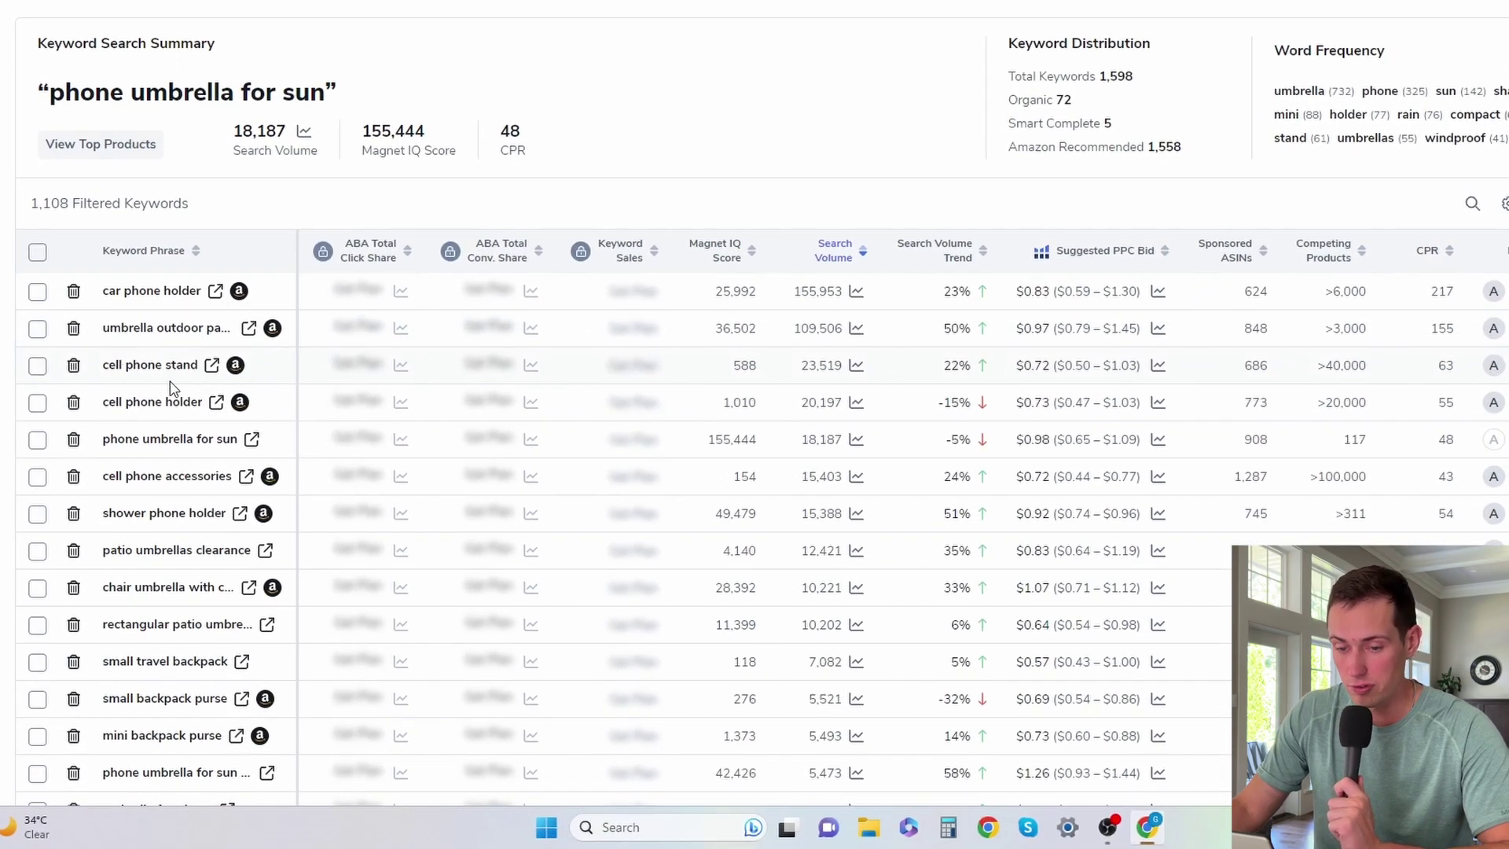
- Open the Amazon results for the "cell phone stand" keyword and copy the ASIN of the LISEN cell phone stand
left_click(213, 367)
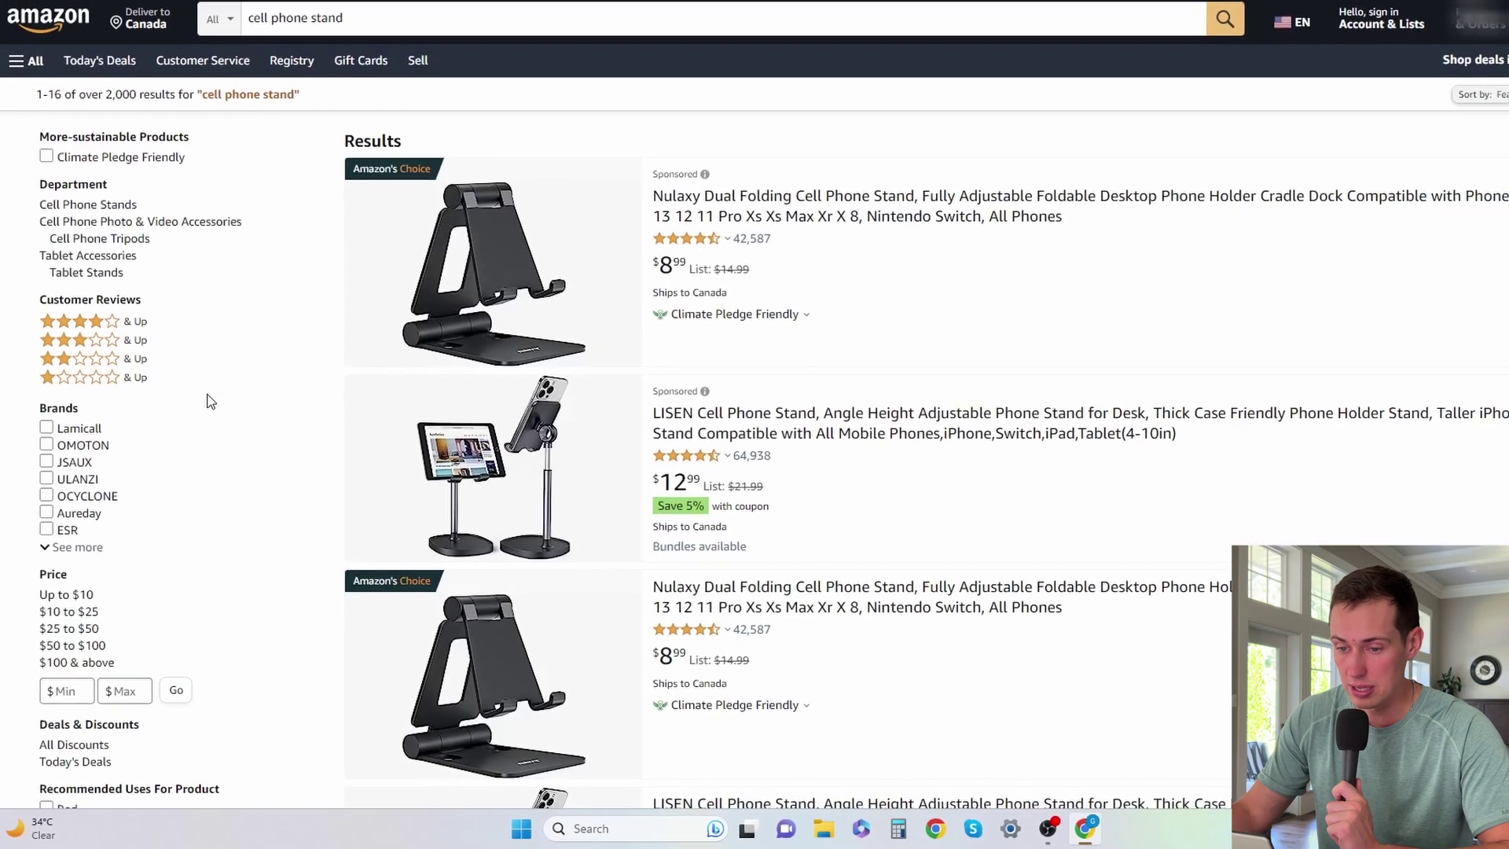
scroll(1178, 550, "down", 1)
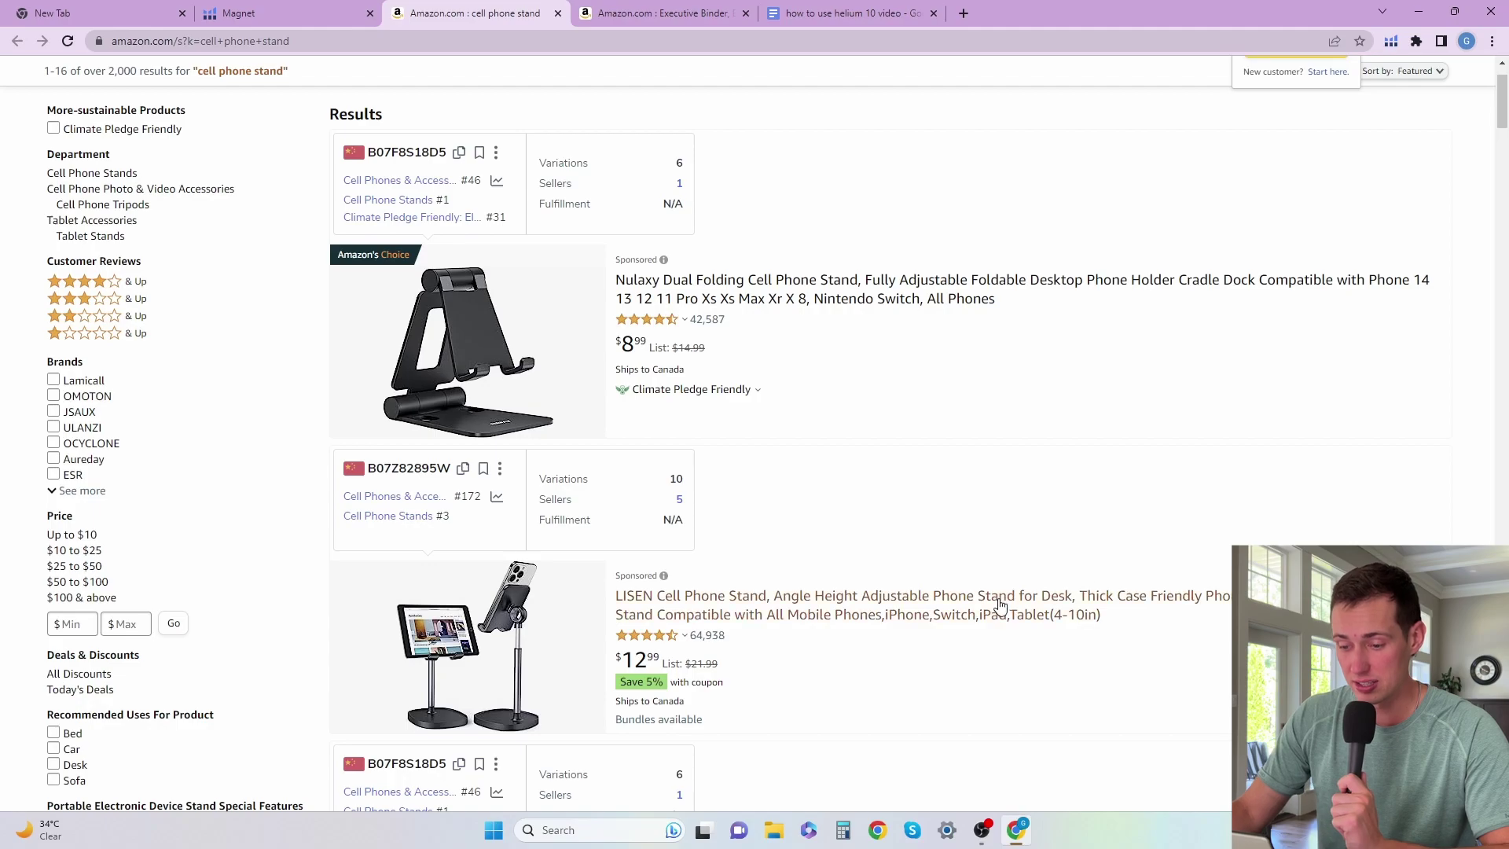
scroll(1021, 590, "down", 5)
scroll(916, 612, "down", 1)
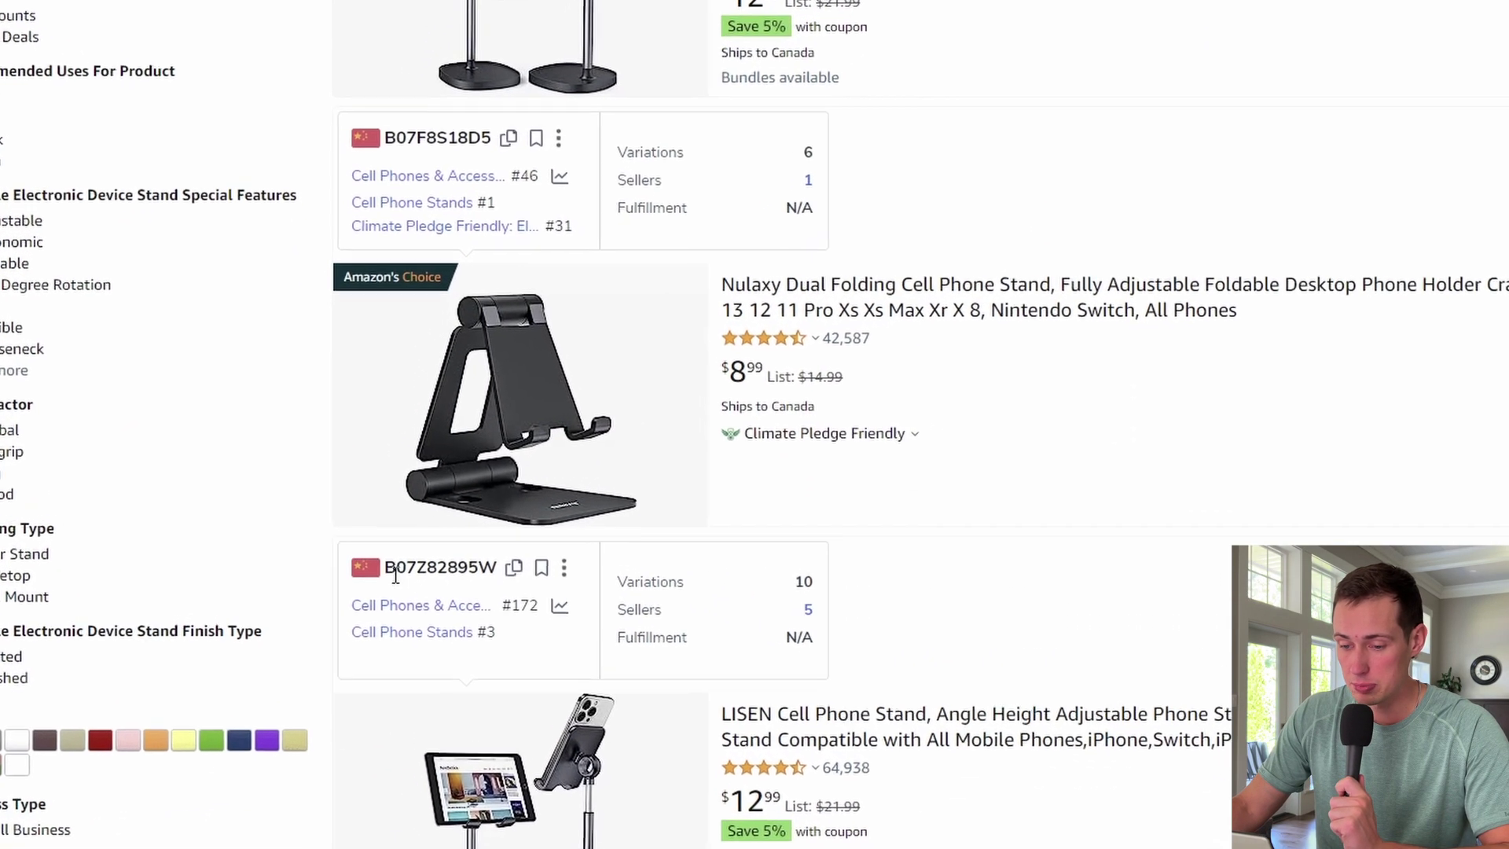
left_click(514, 570)
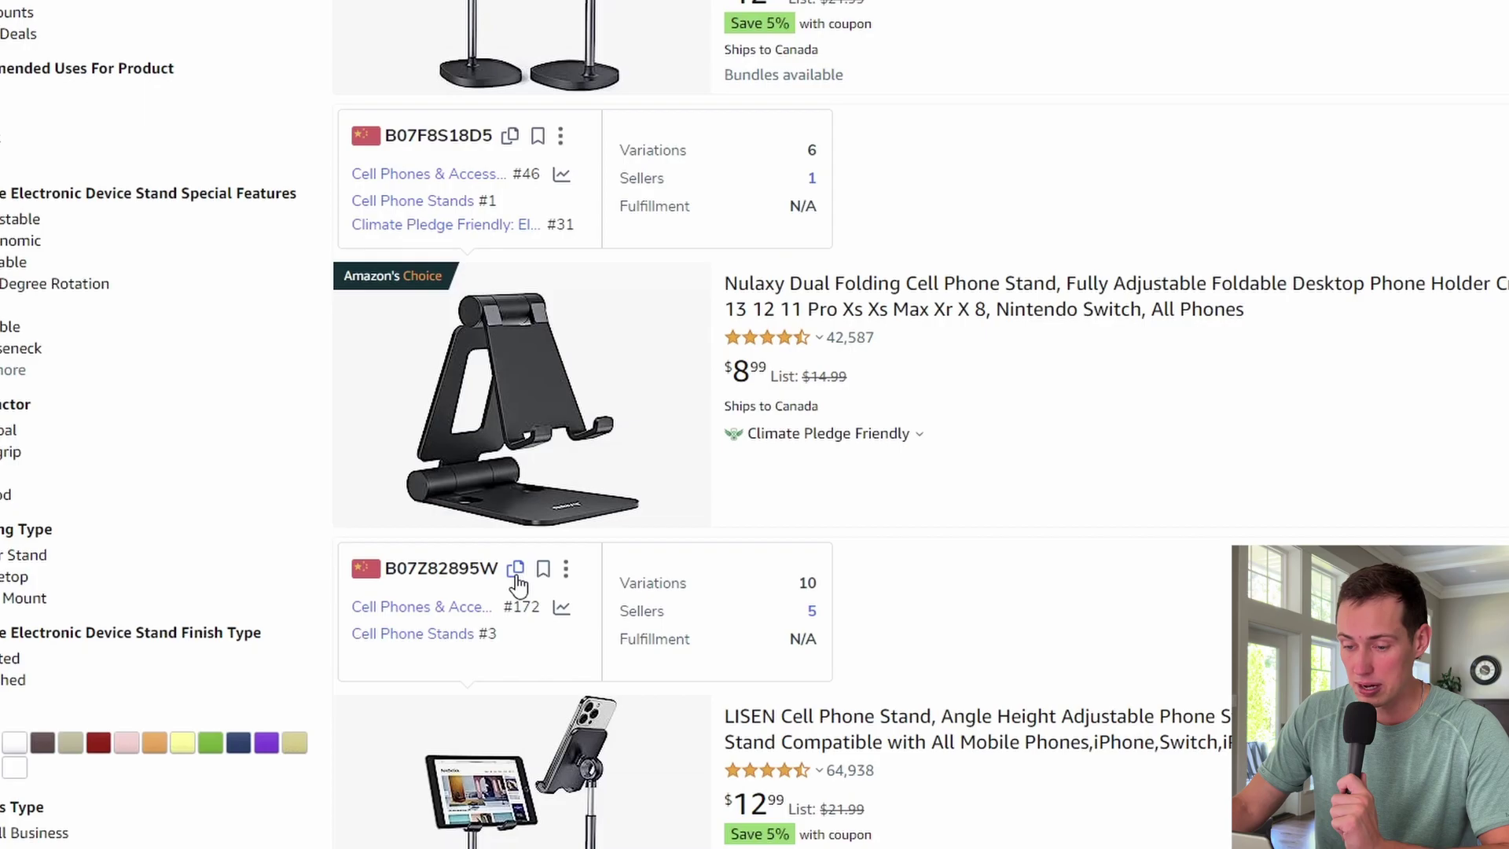
- Open Helium 10's Cerebro reverse product lookup and enter the copied ASIN B07Z82895W
left_click(272, 12)
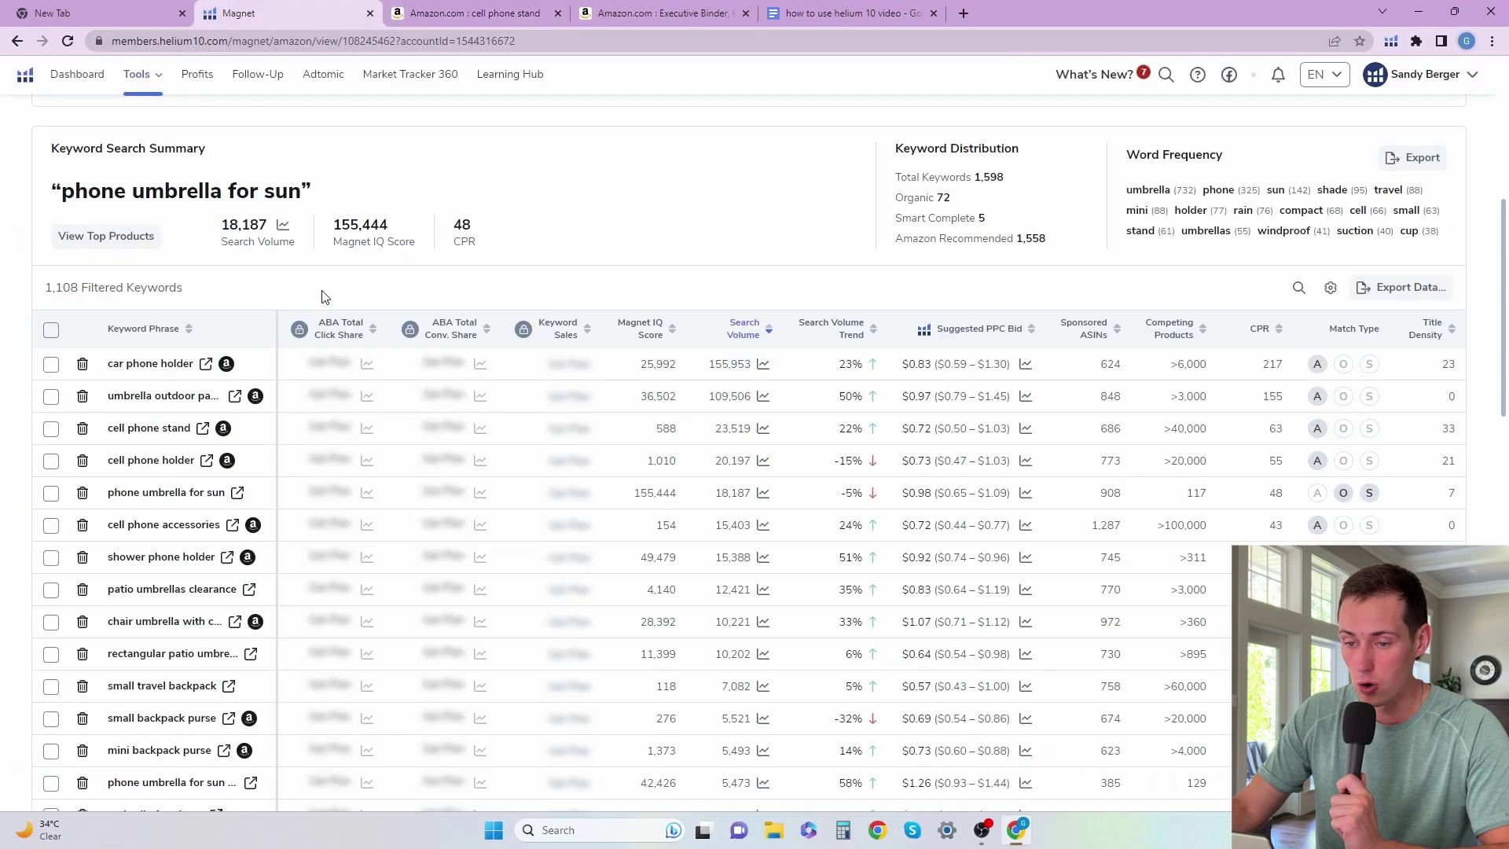
scroll(321, 296, "up", 6)
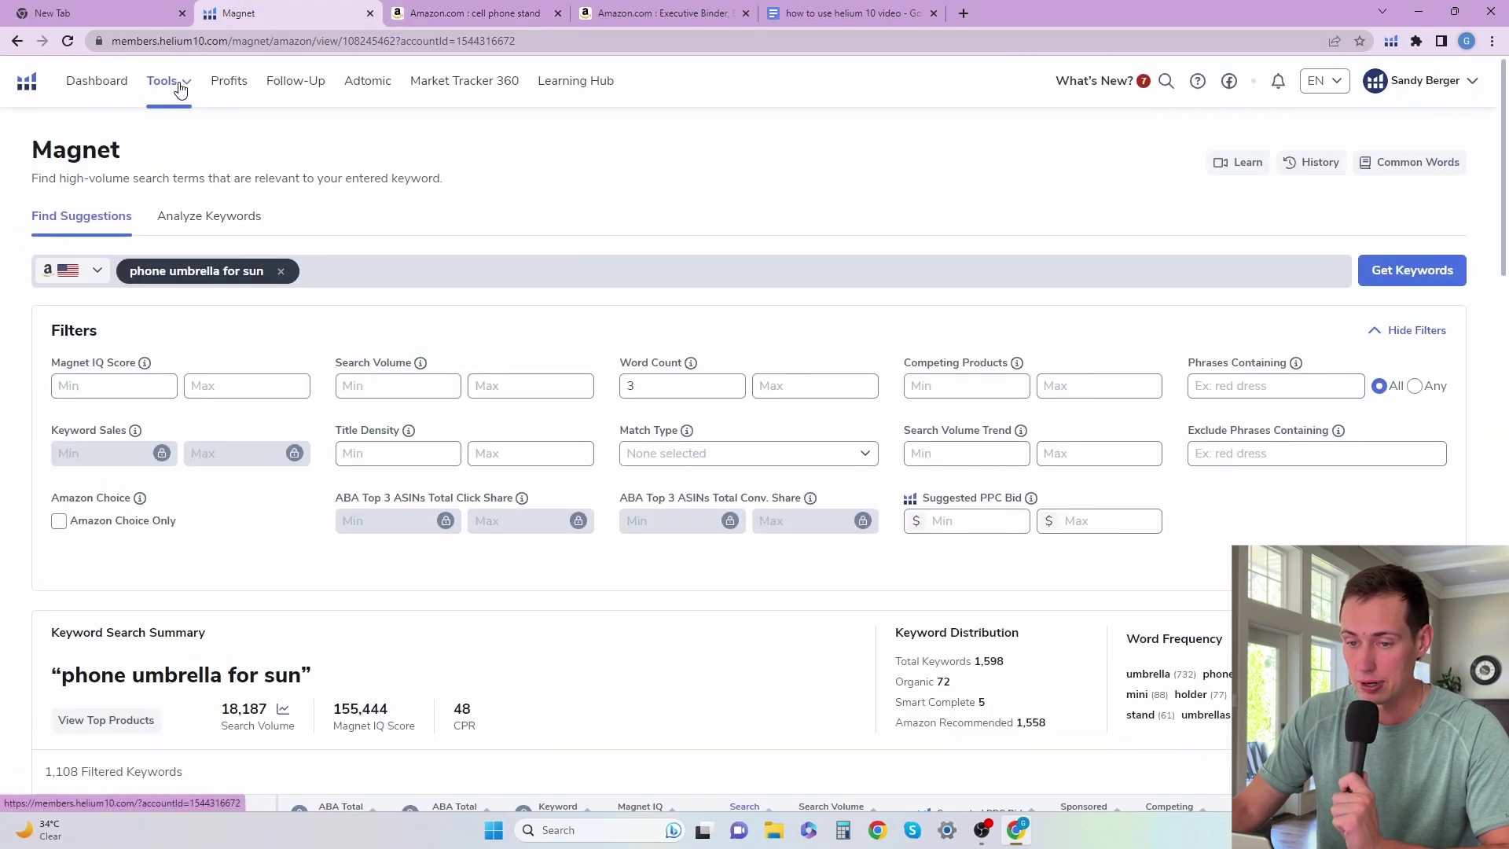
left_click(180, 89)
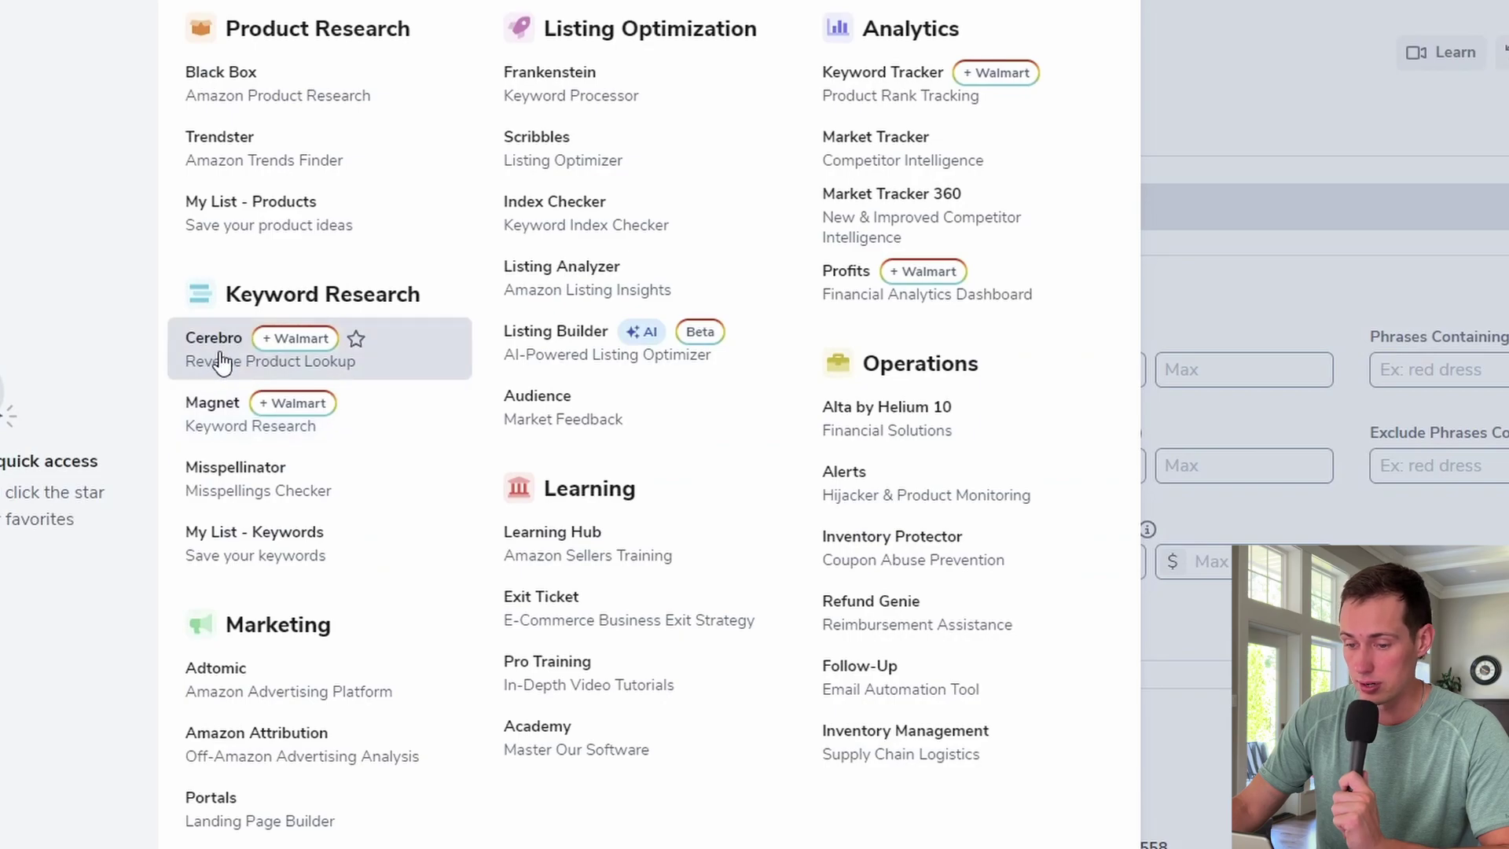
left_click(222, 362)
right_click(195, 223)
left_click(228, 364)
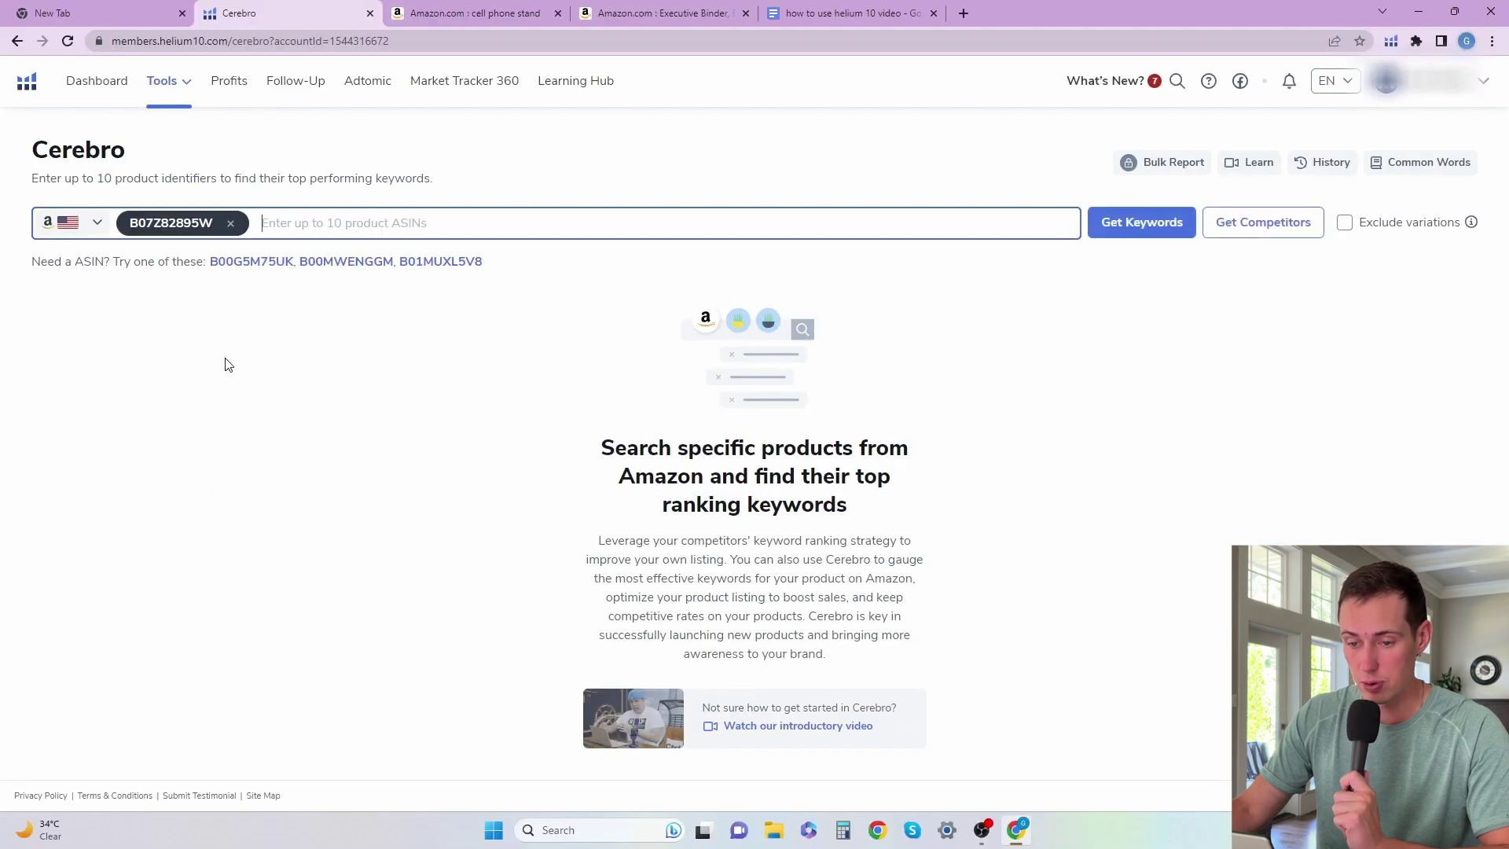
- Retrieve the keywords for ASIN B07Z82895W and bring up the keyword phrase table, including the explanation of its Keyword Phrase column
left_click(1154, 235)
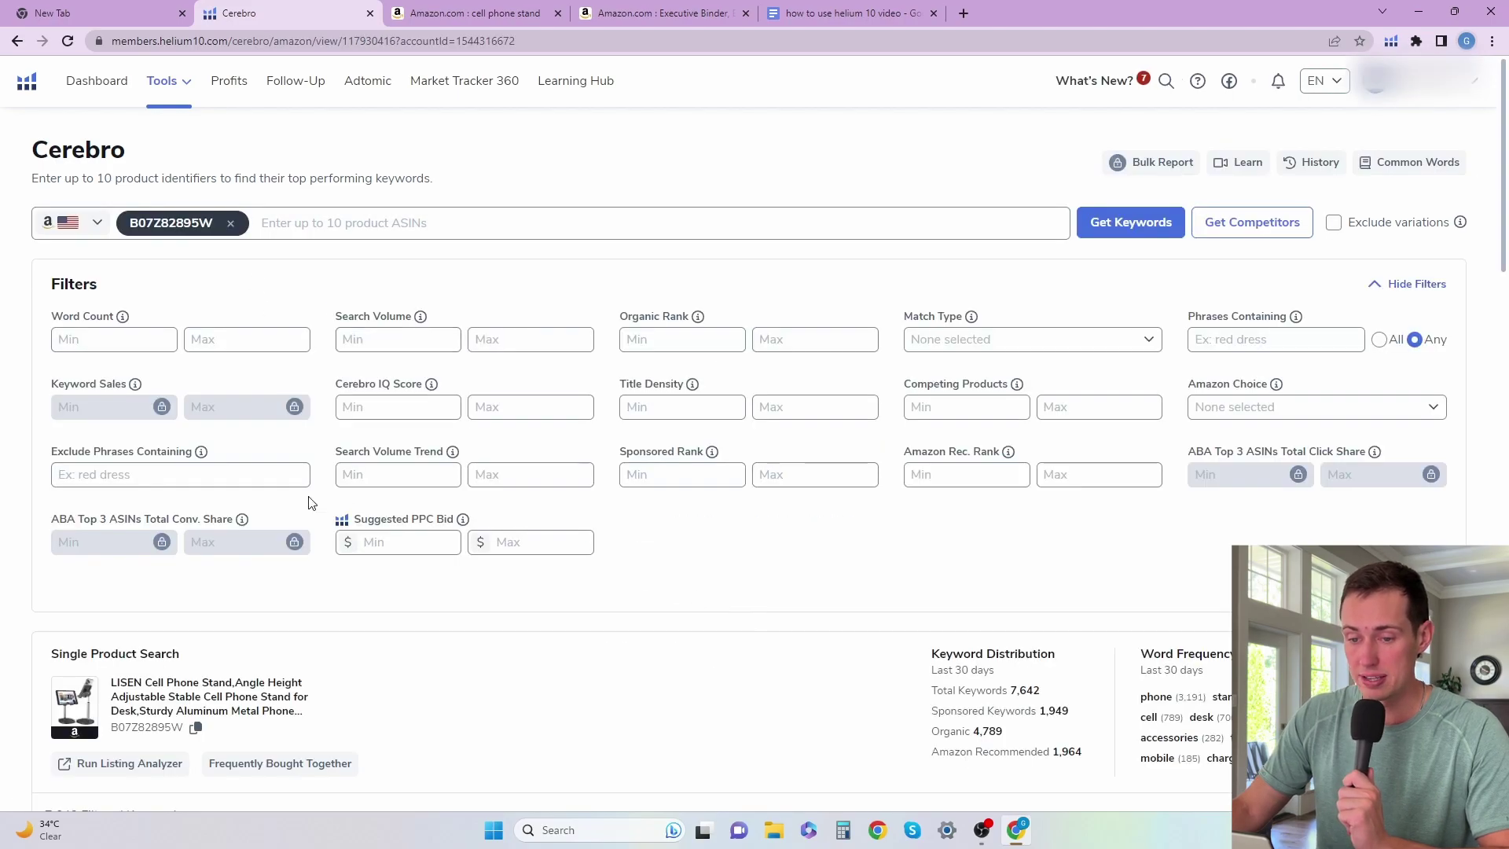
scroll(616, 563, "down", 6)
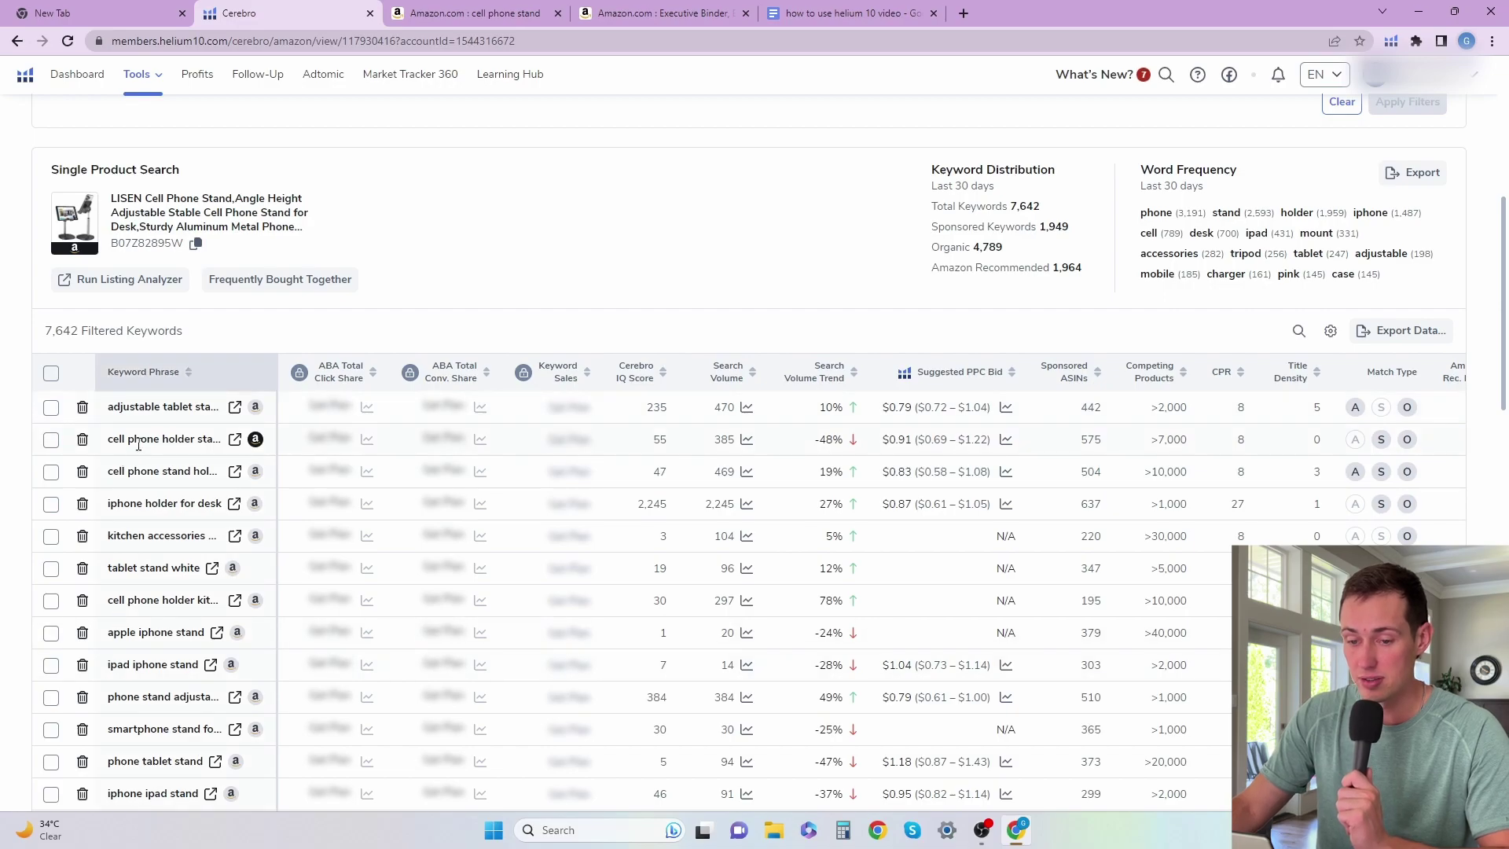
mouse_move(221, 393)
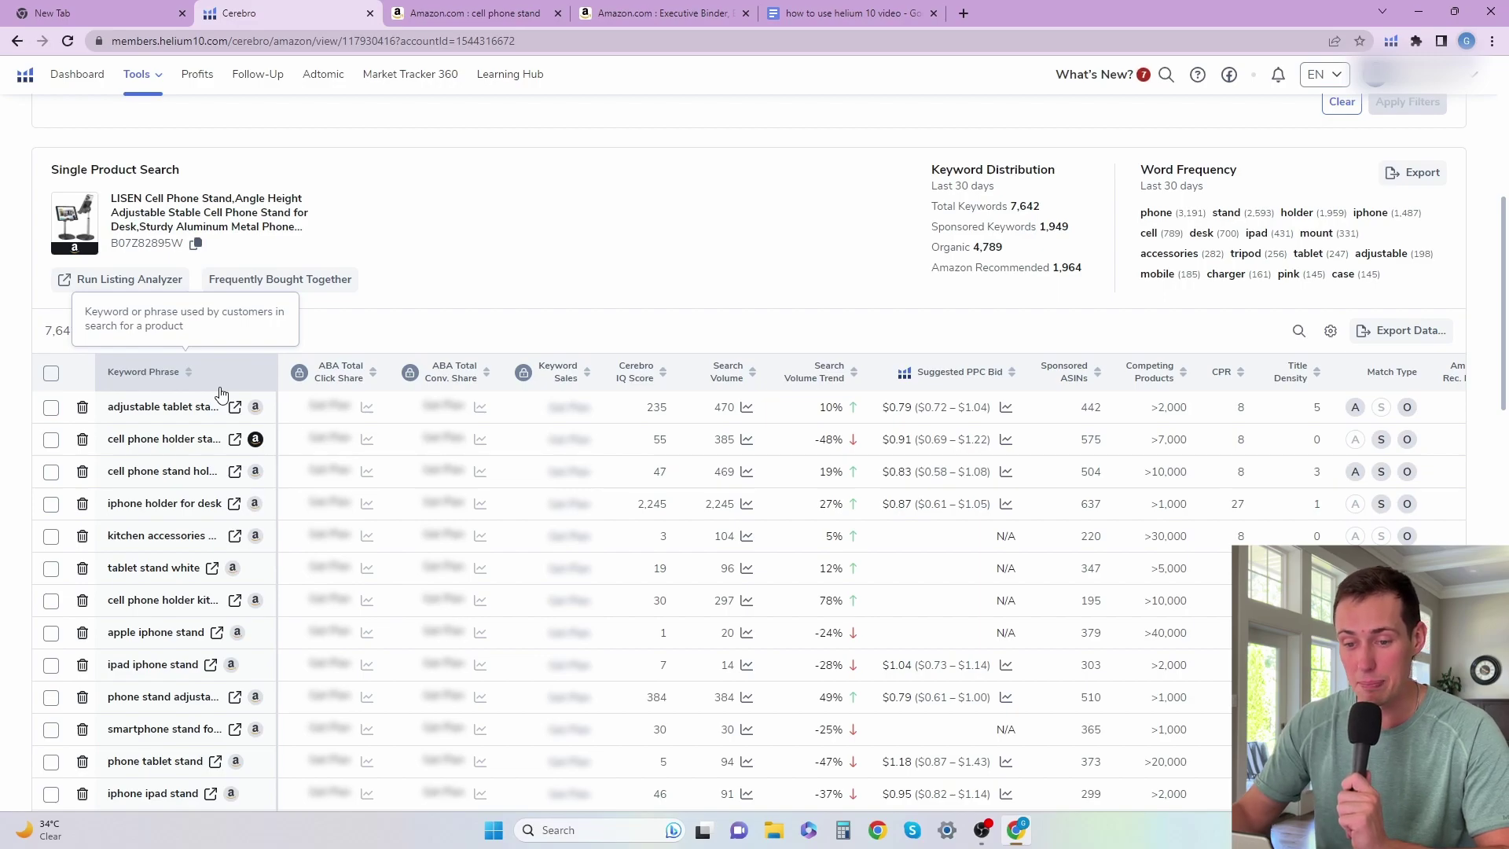
- Sort the product's keyword table by search volume from highest to lowest and look through the top phrases
scroll(137, 537, "down", 1)
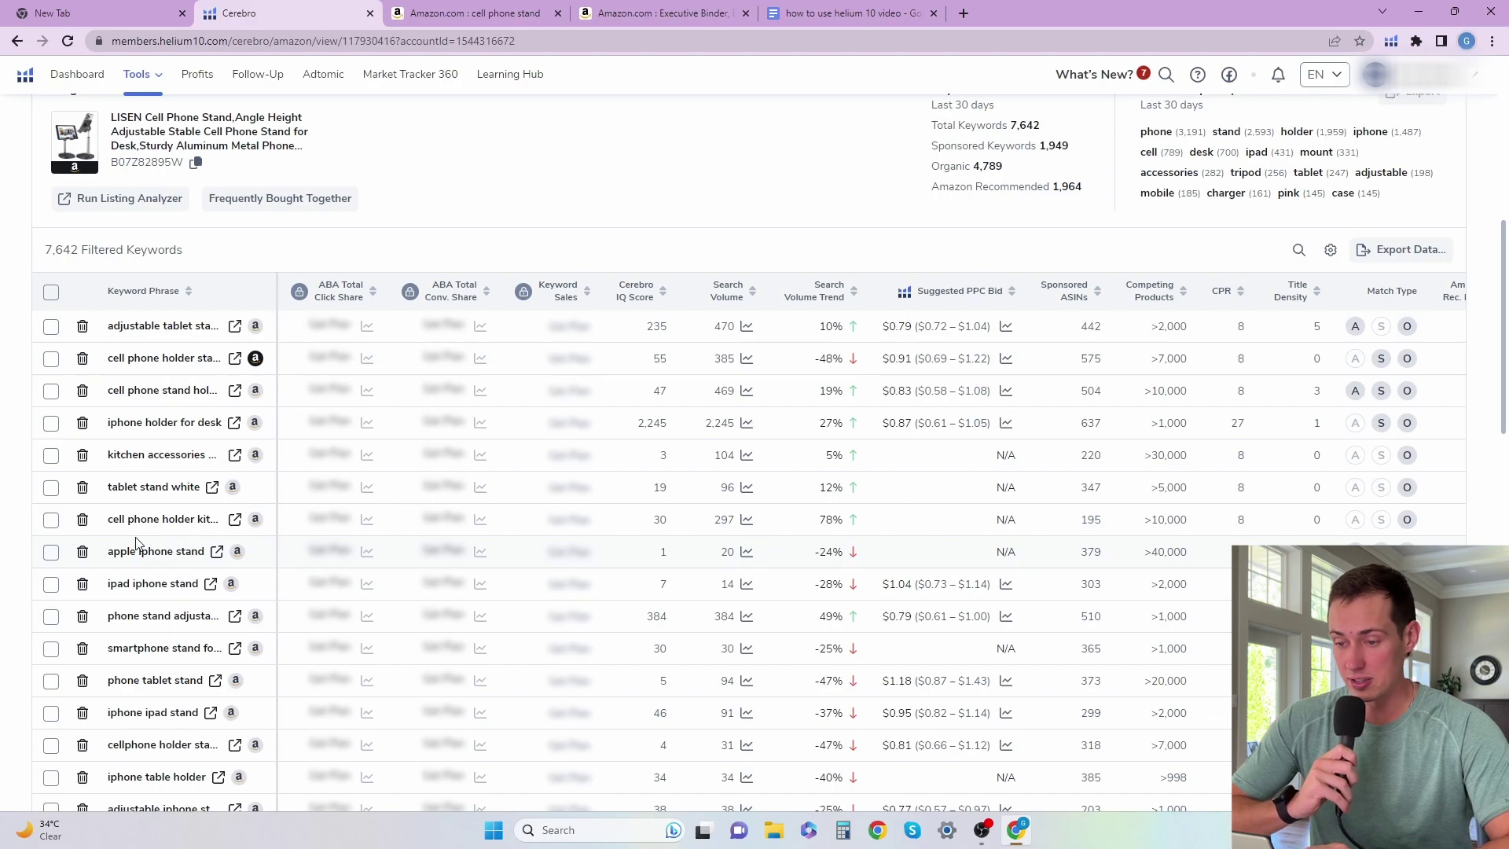
left_click(738, 293)
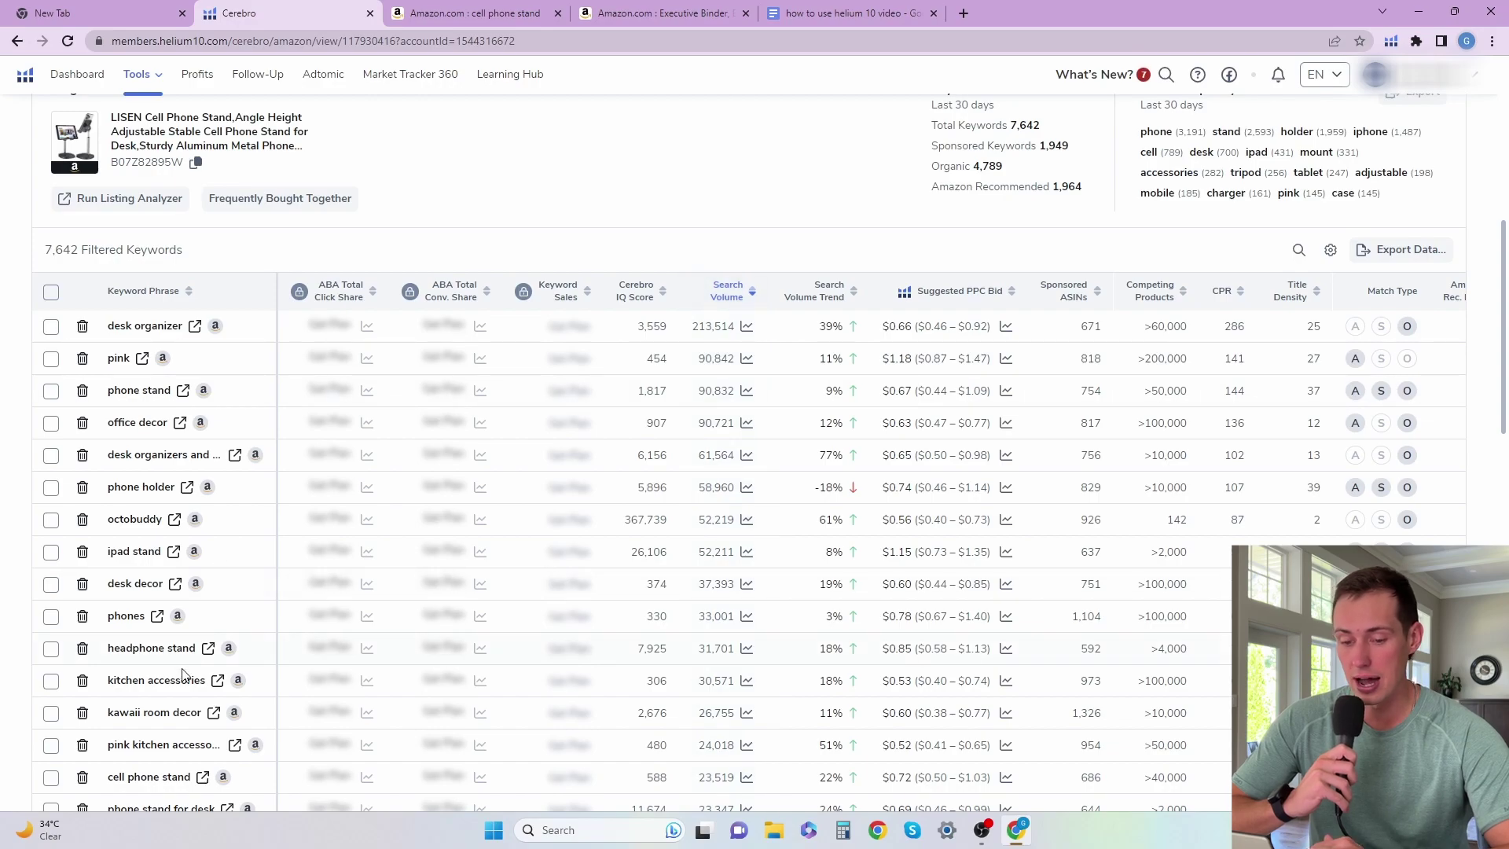
scroll(141, 381, "down", 1)
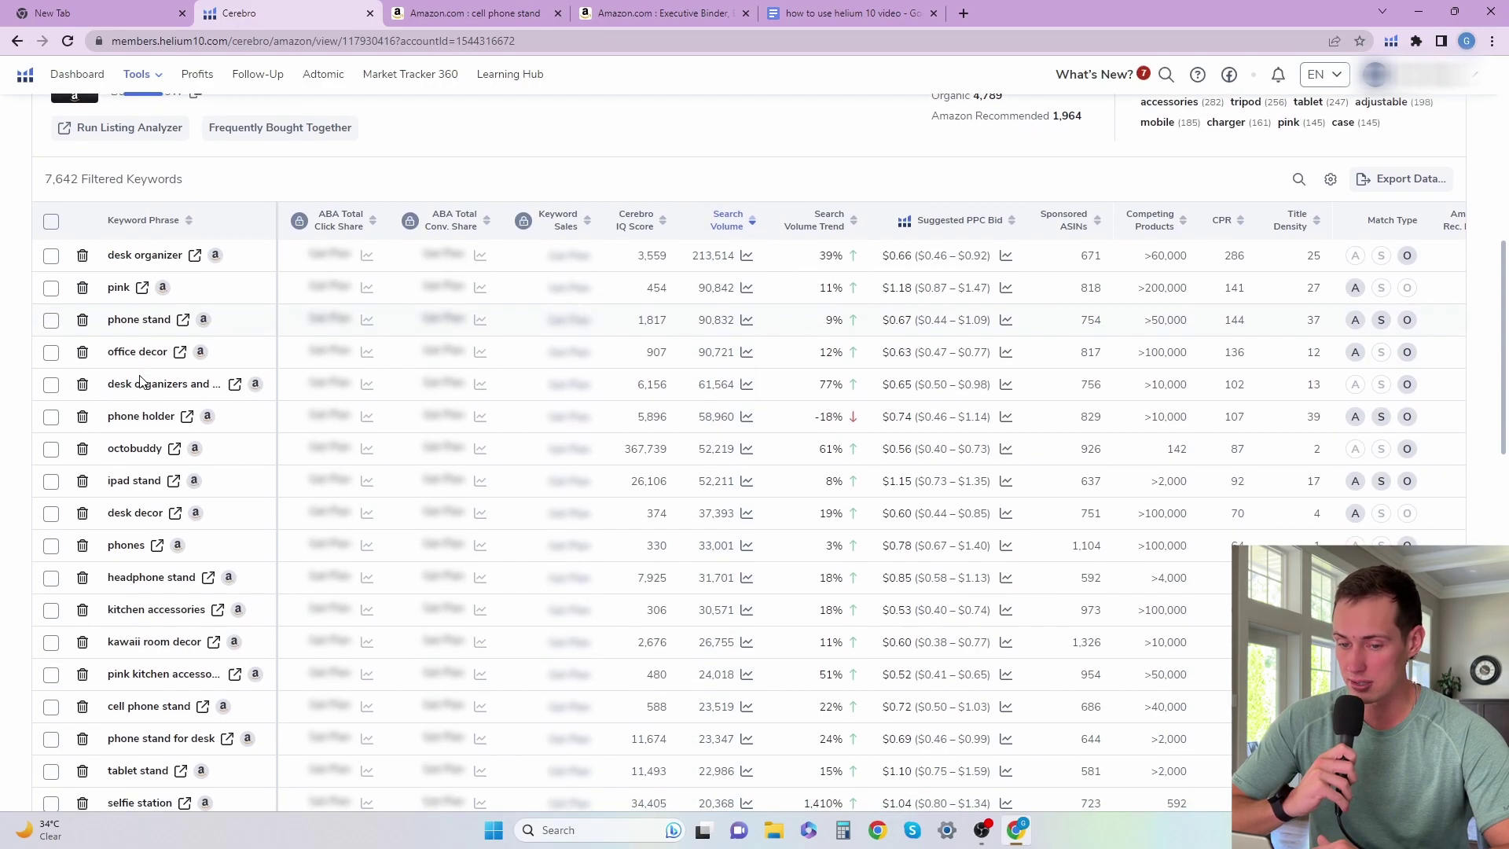